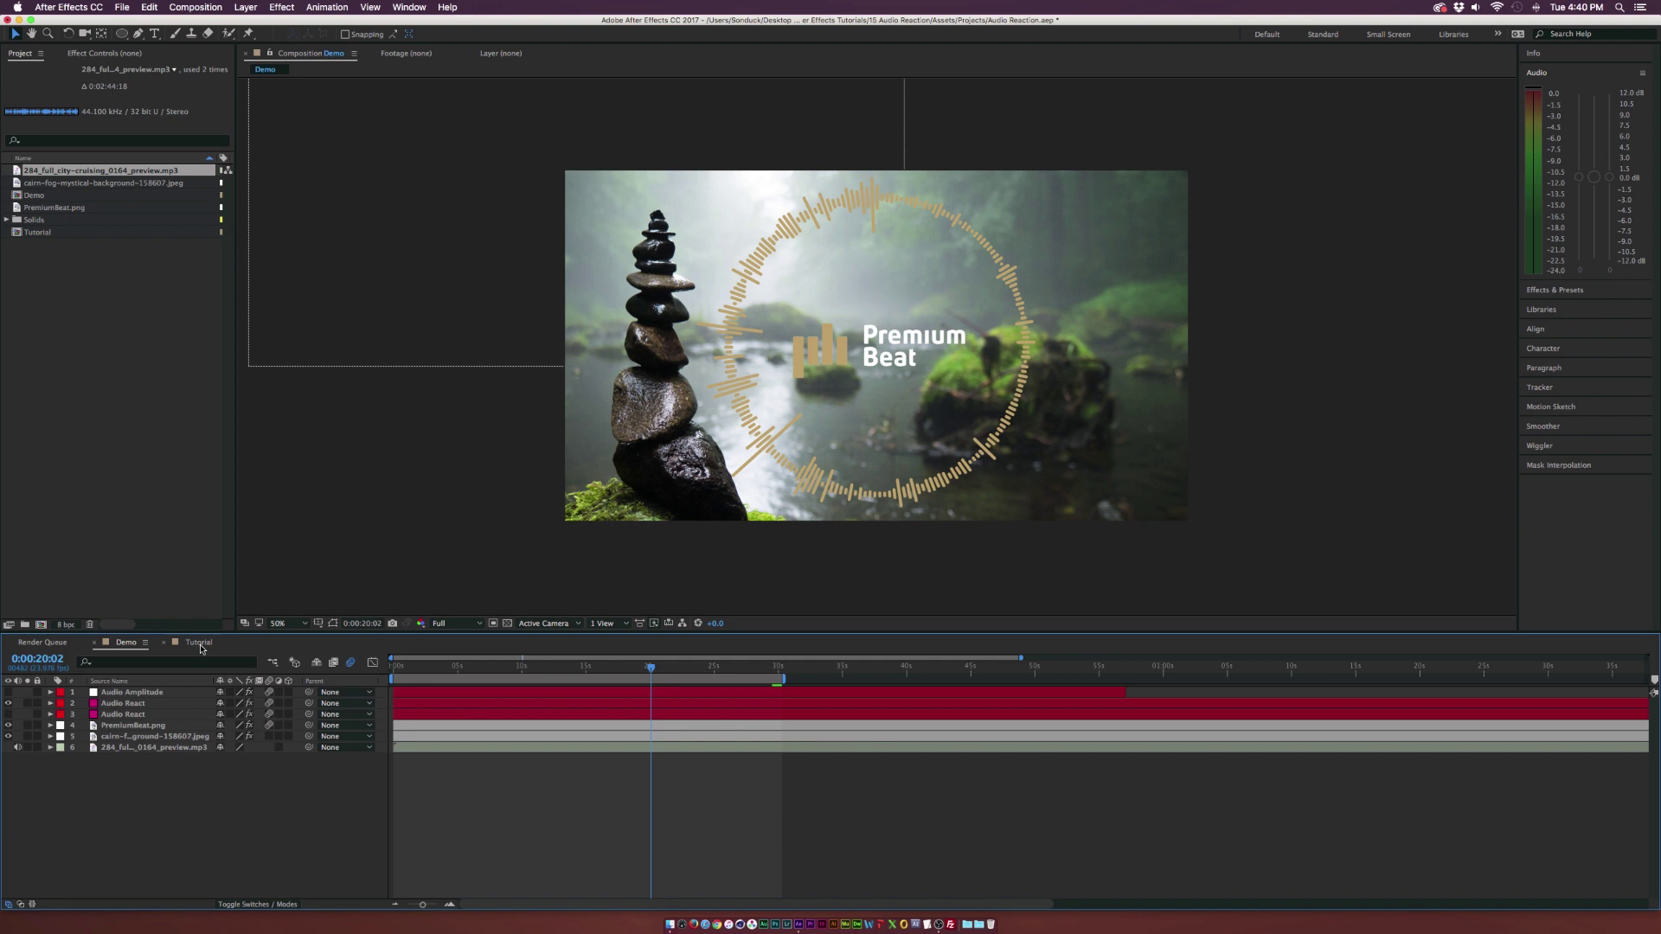
- Open the Tutorial composition from its tab in the Timeline panel
left_click(199, 642)
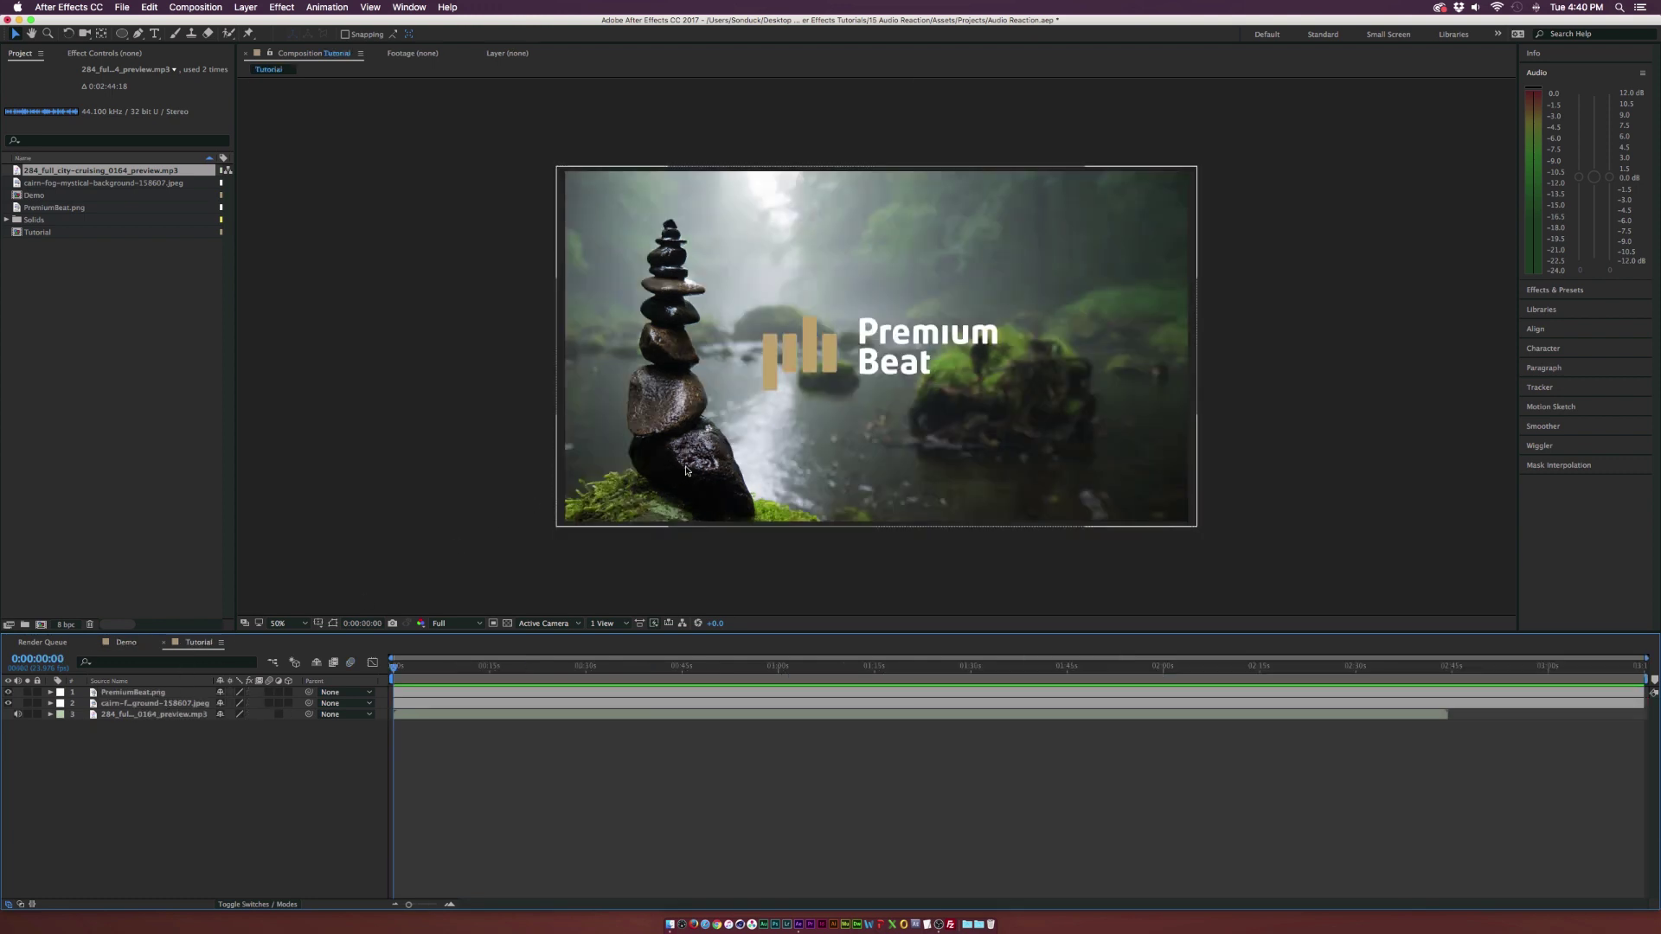
- Reveal the mp3 music layer's audio waveform and scrub the playhead about 20 seconds in
left_click(171, 716)
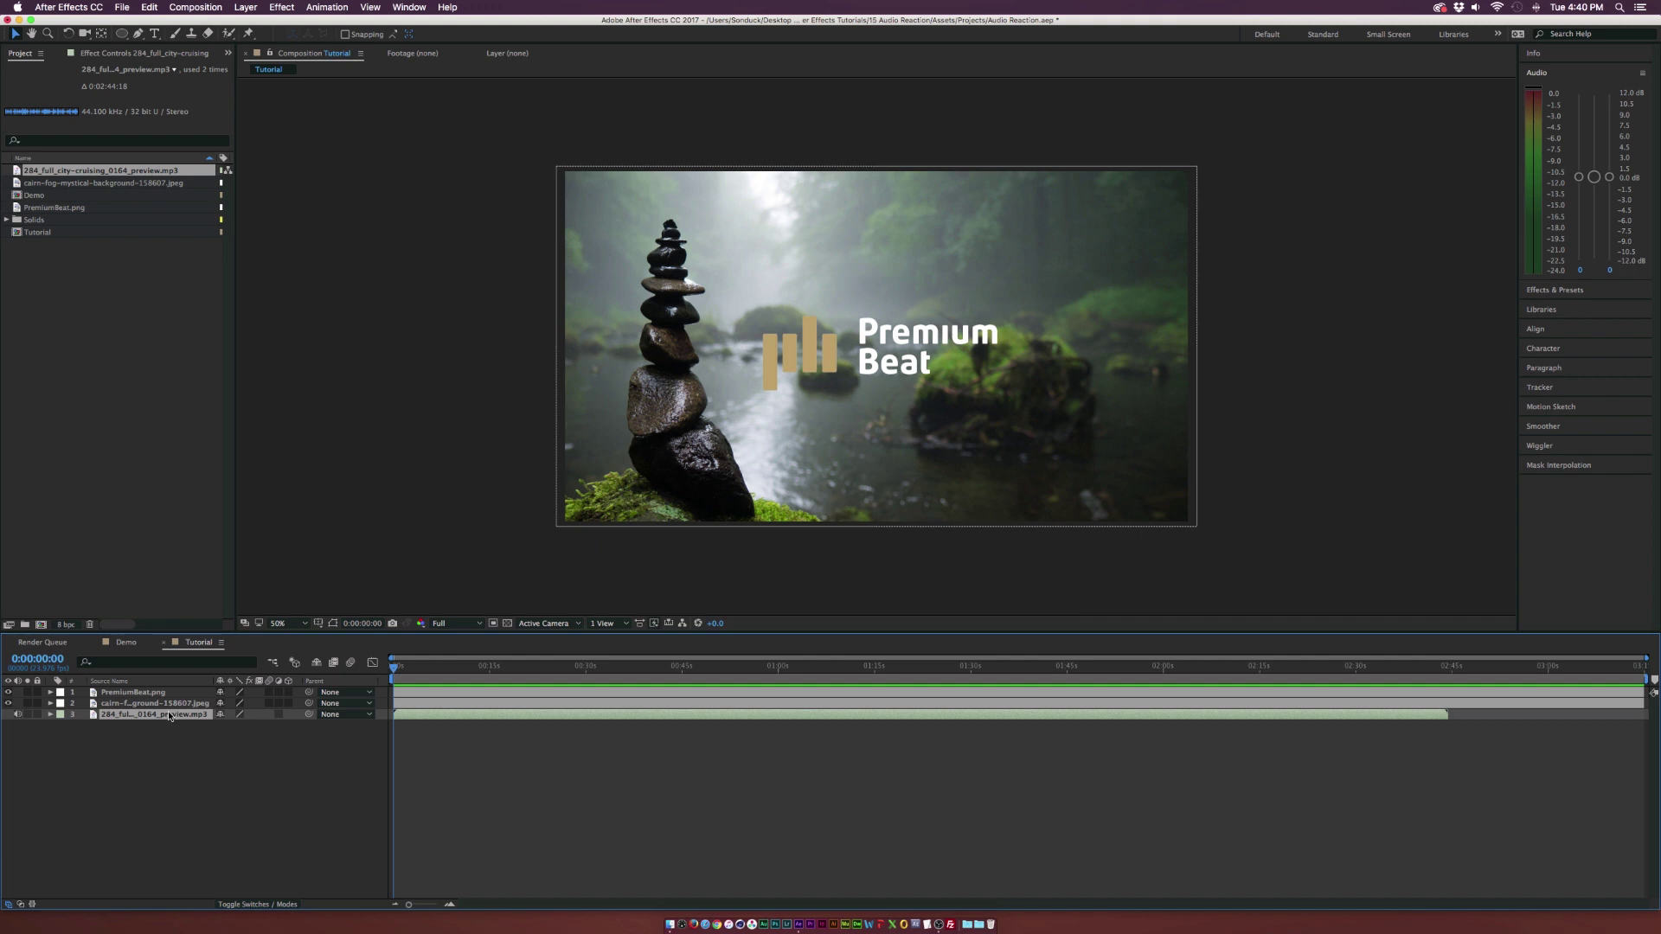
left_click(169, 757)
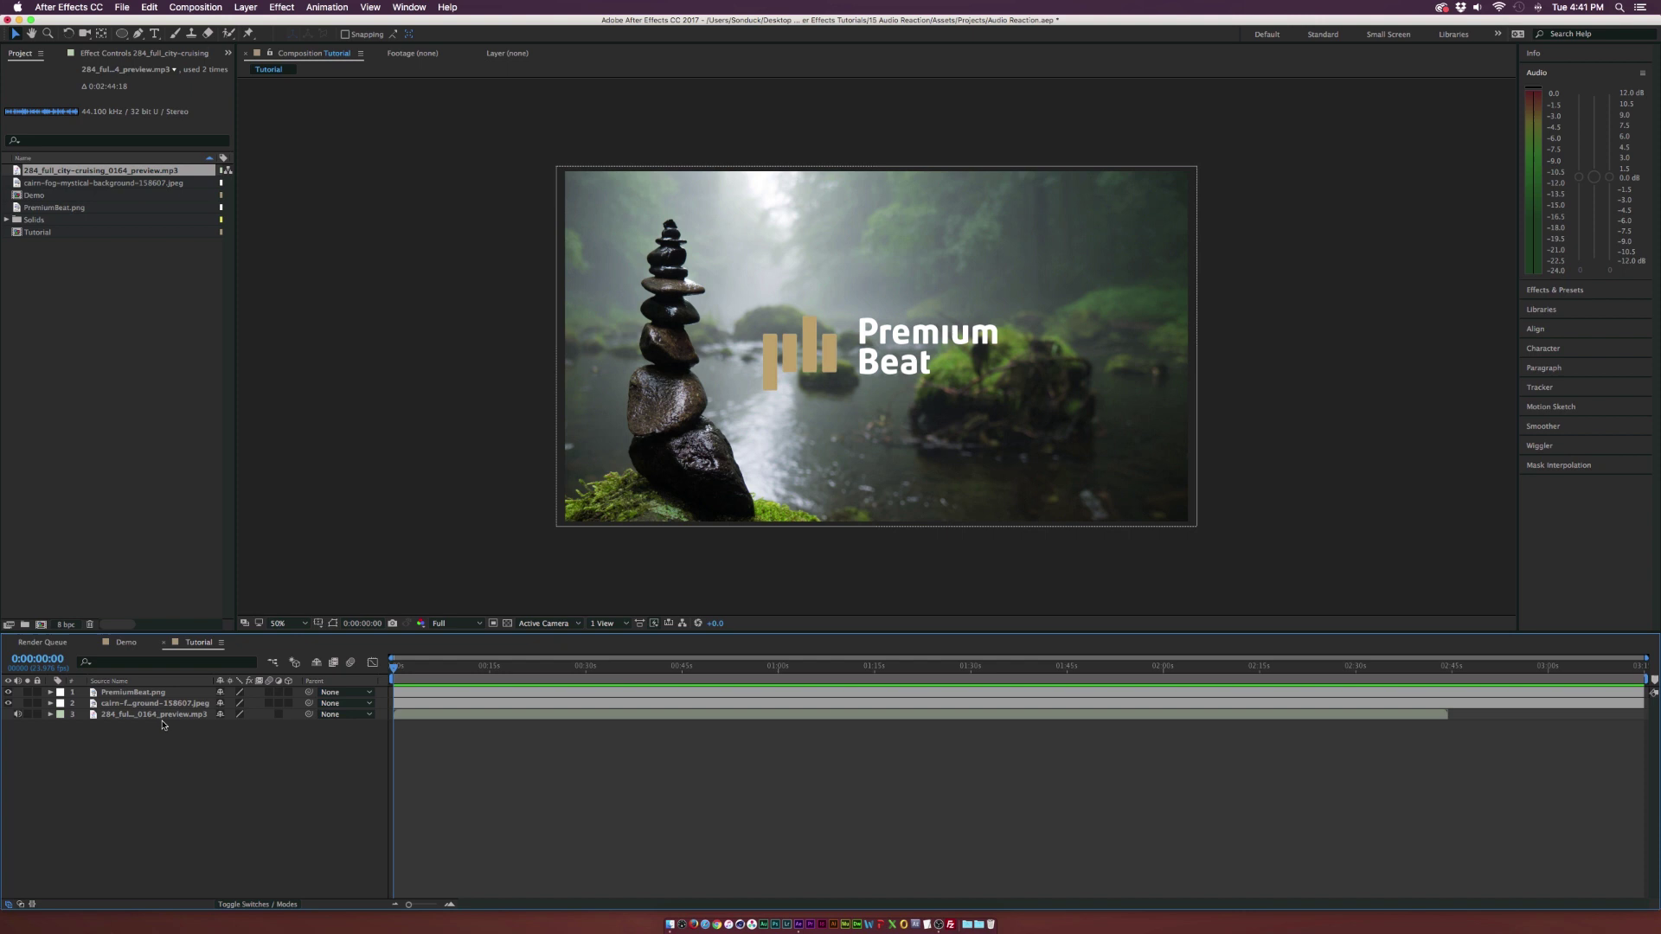
left_click(133, 715)
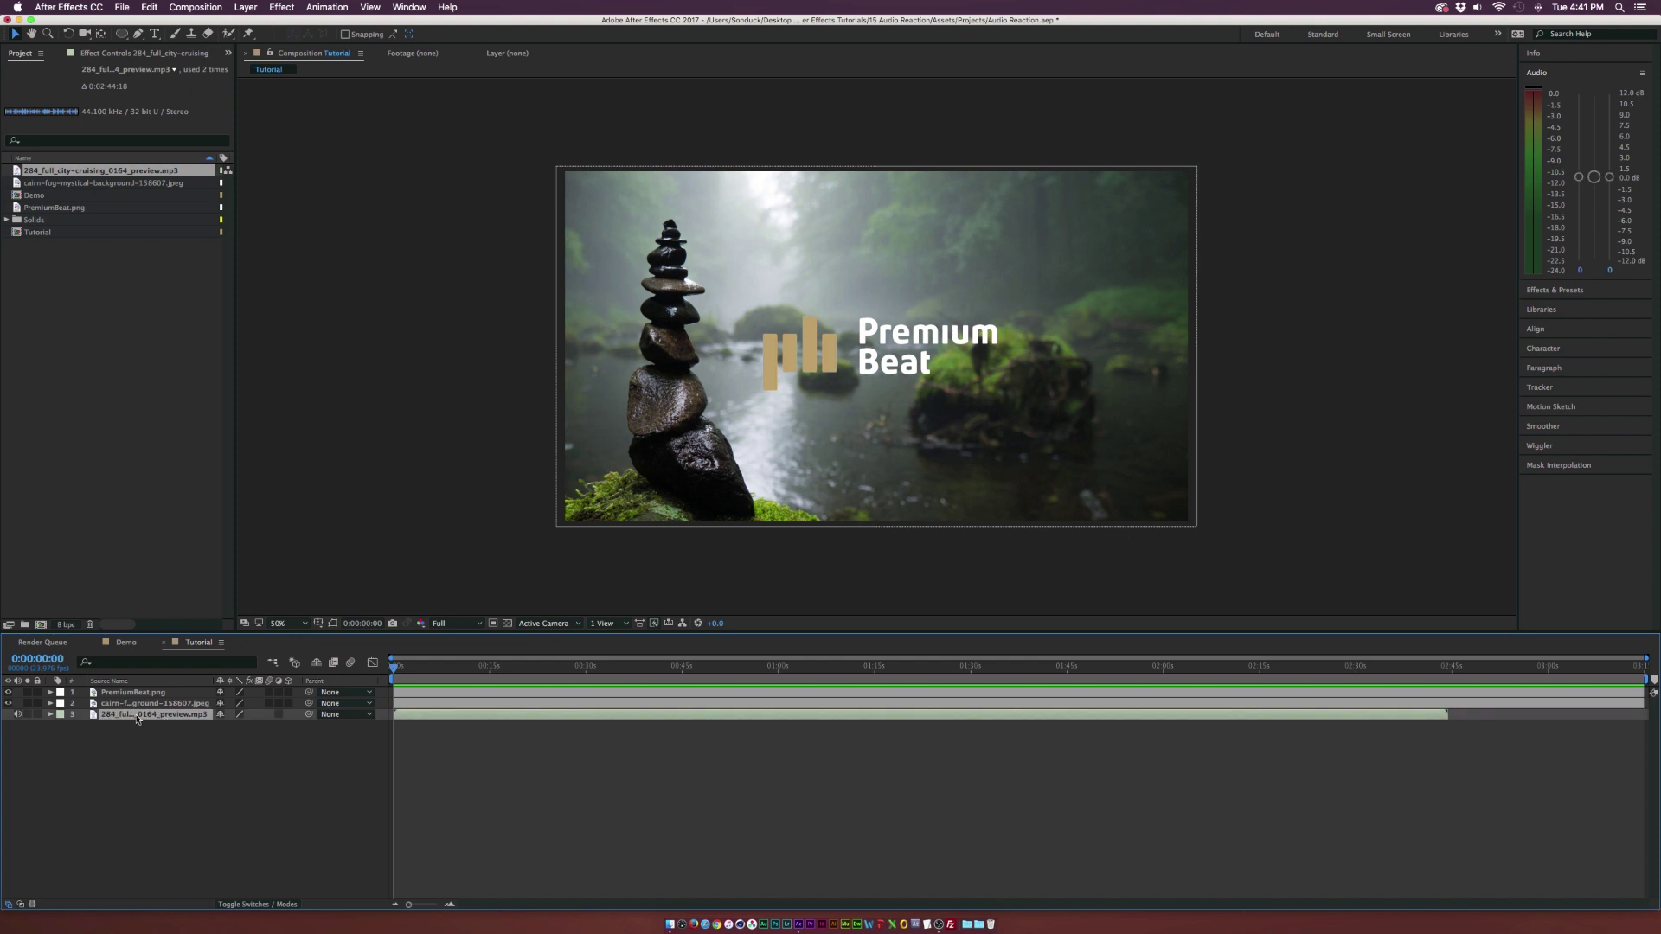
key("l")
key("l")
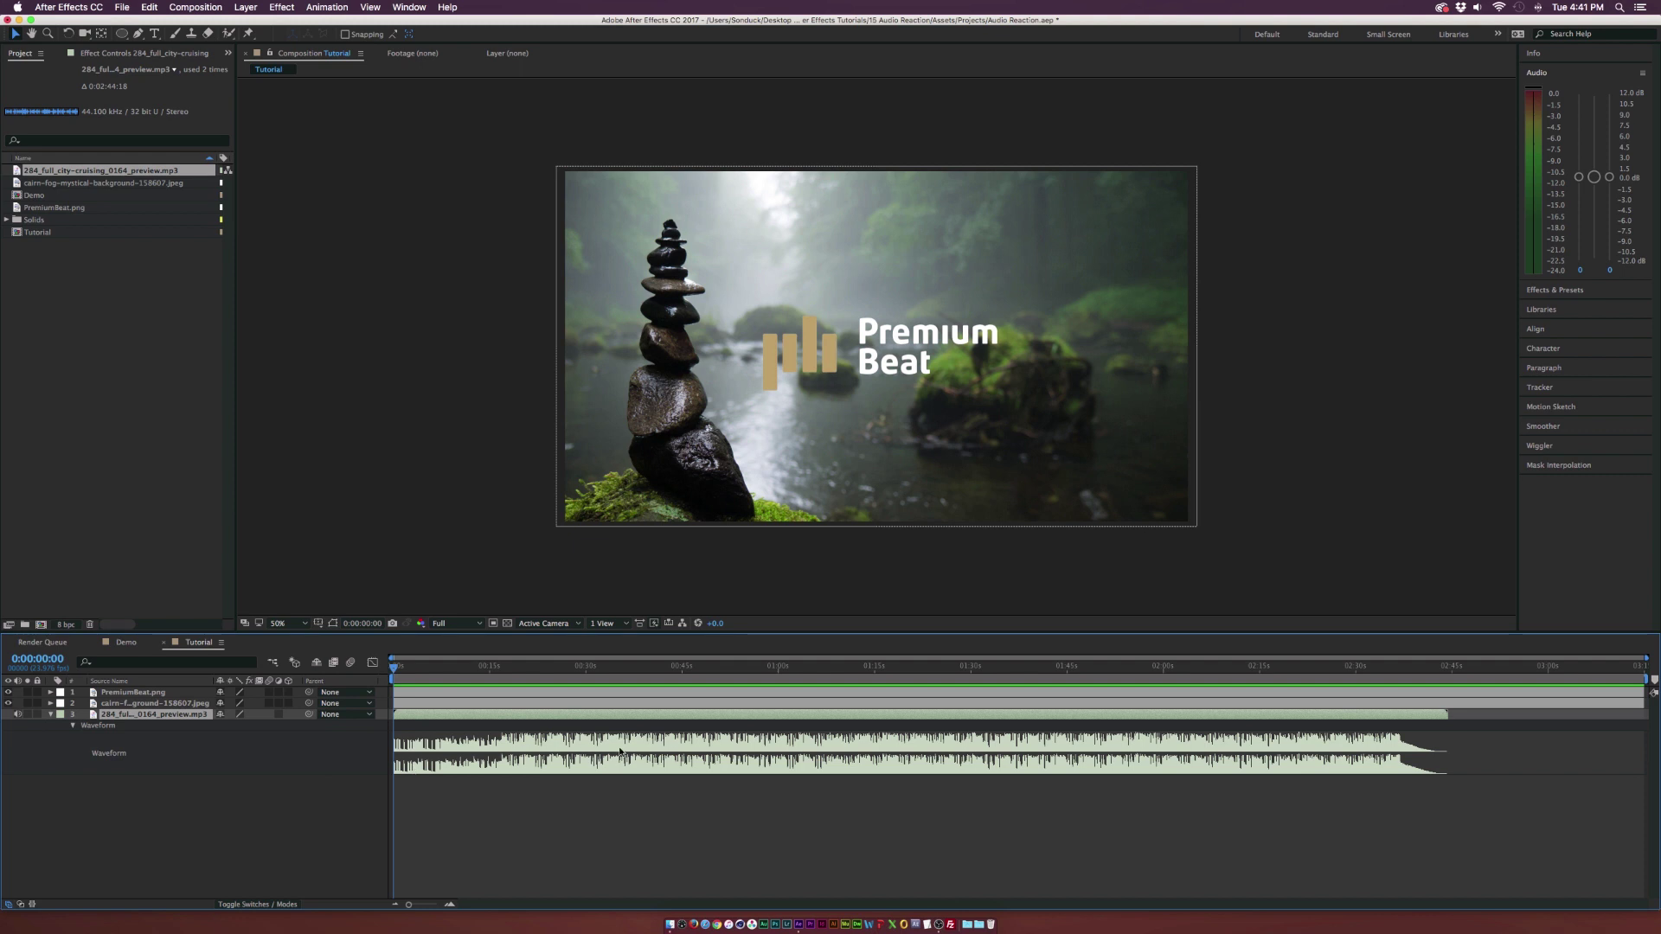
left_click_drag(436, 668, 522, 673)
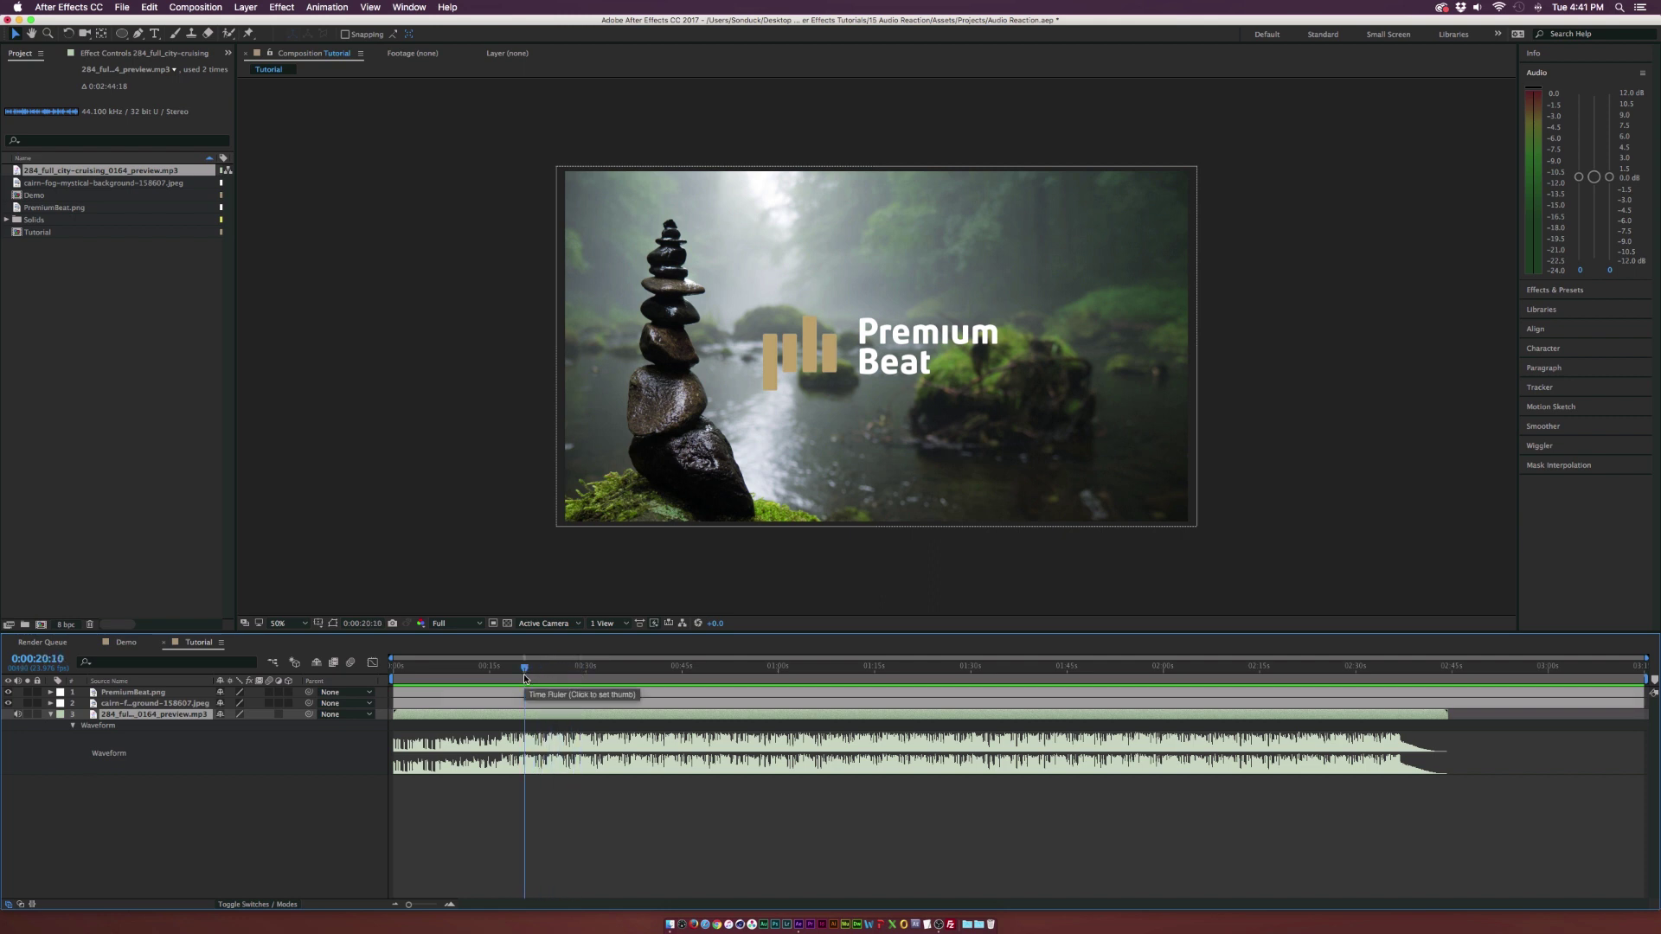
left_click(329, 828)
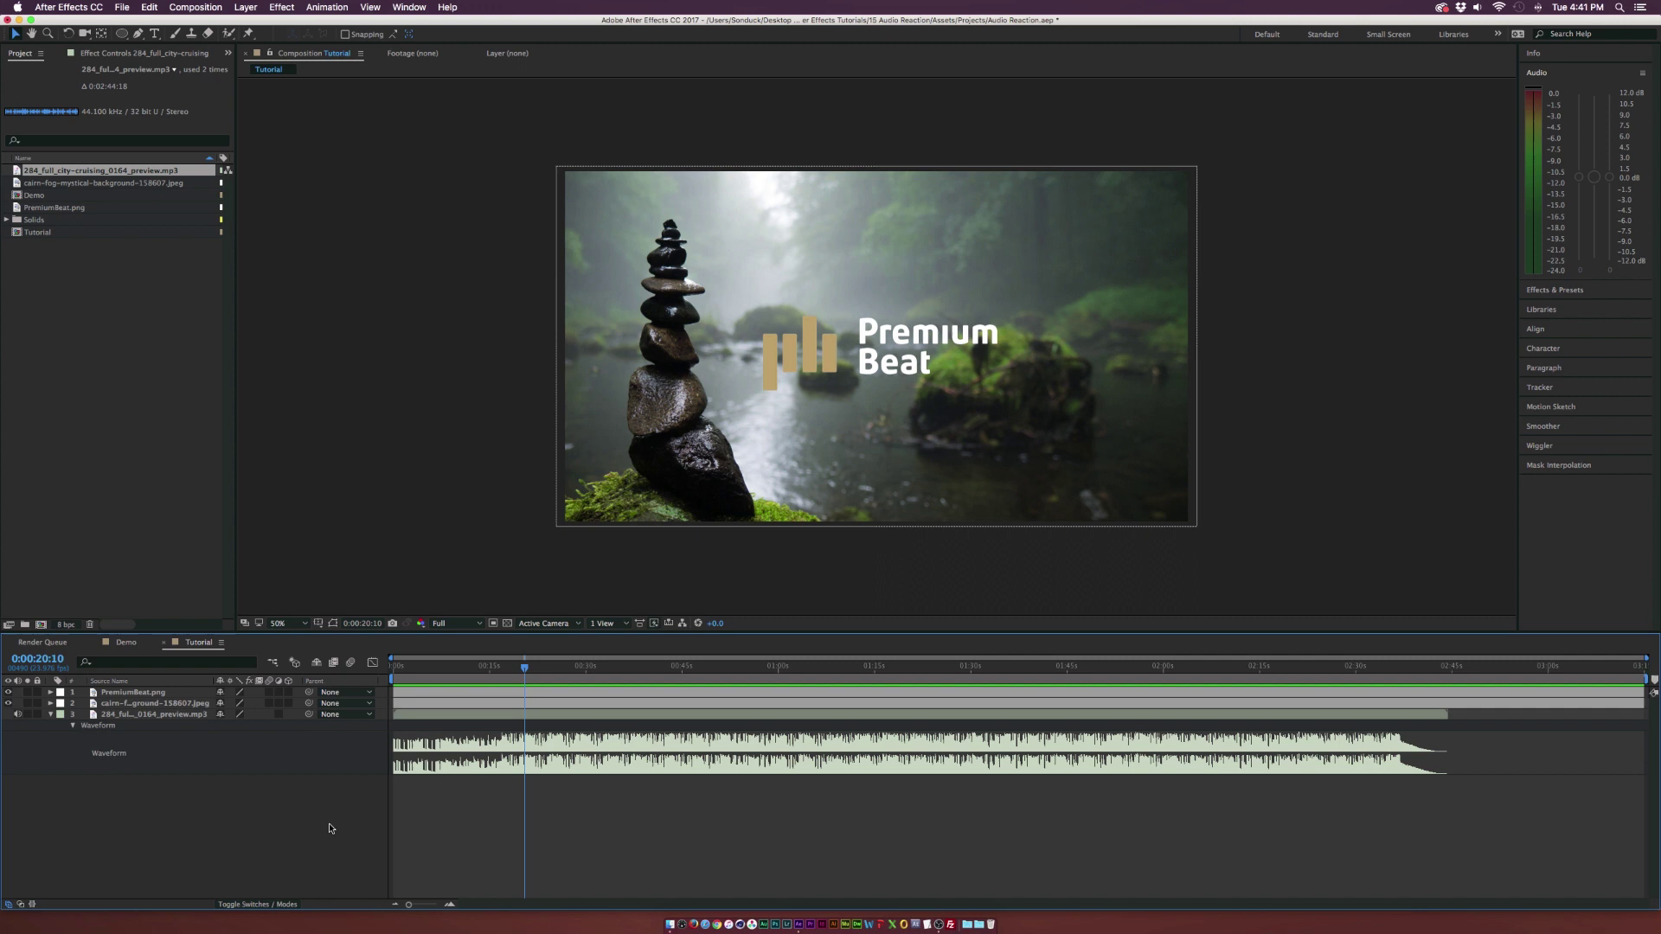
left_click(126, 716)
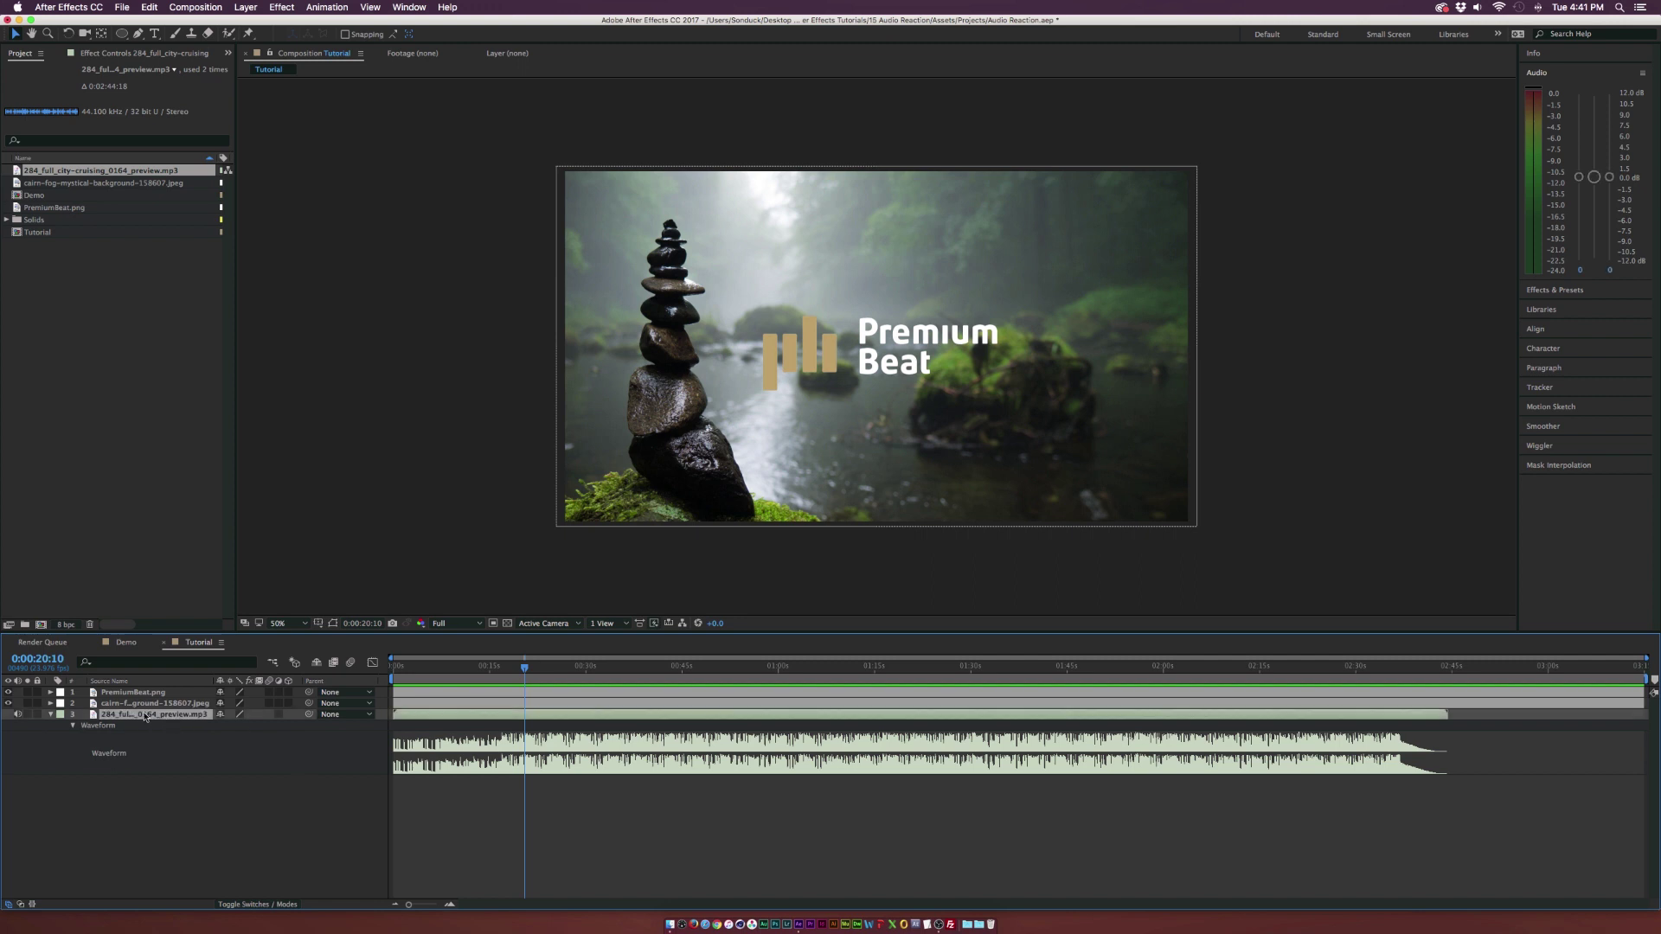
- Convert the music layer's audio to keyframes, creating an Audio Amplitude layer, and fit the viewer
right_click(164, 716)
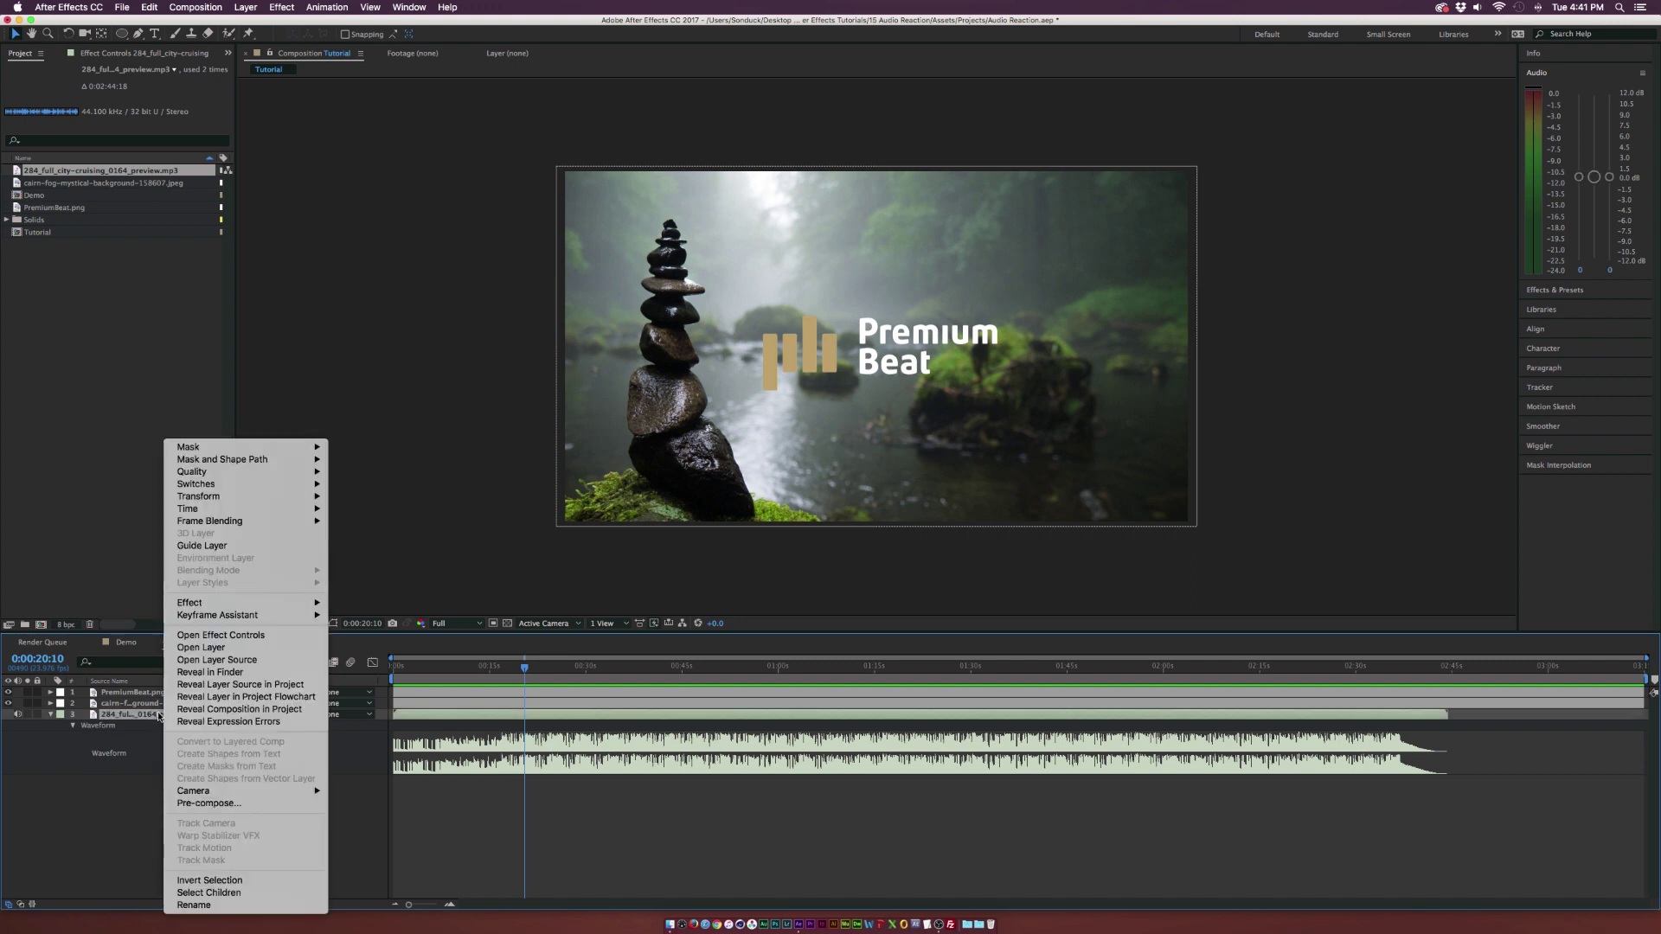
mouse_move(231, 616)
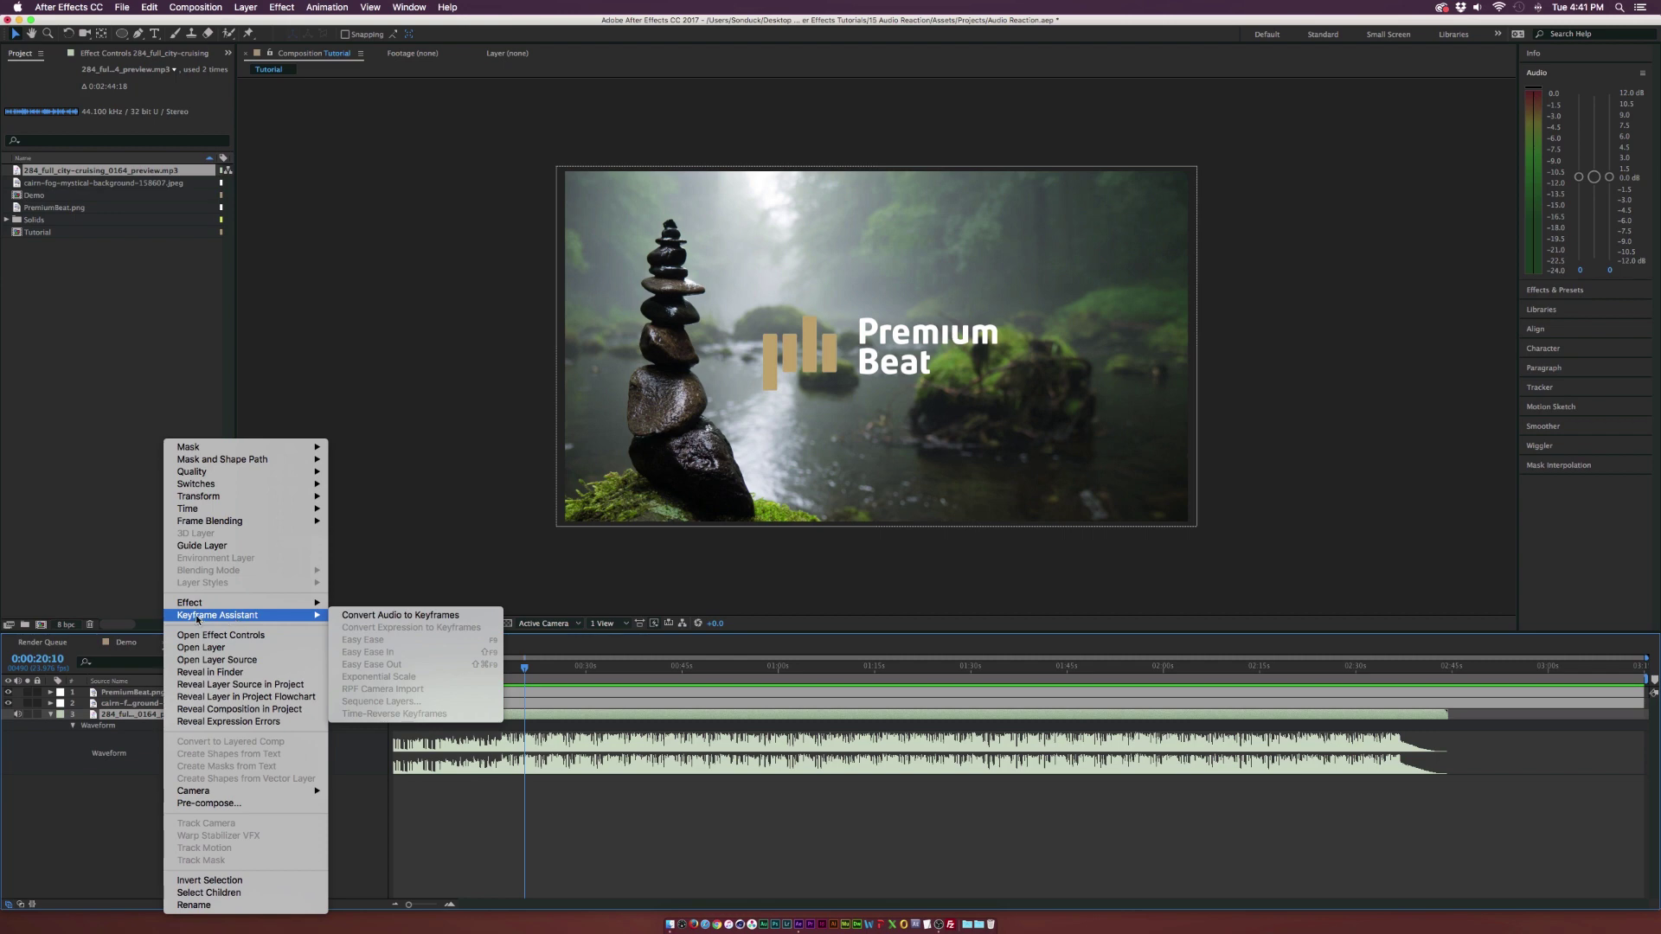
left_click(391, 619)
left_click(286, 623)
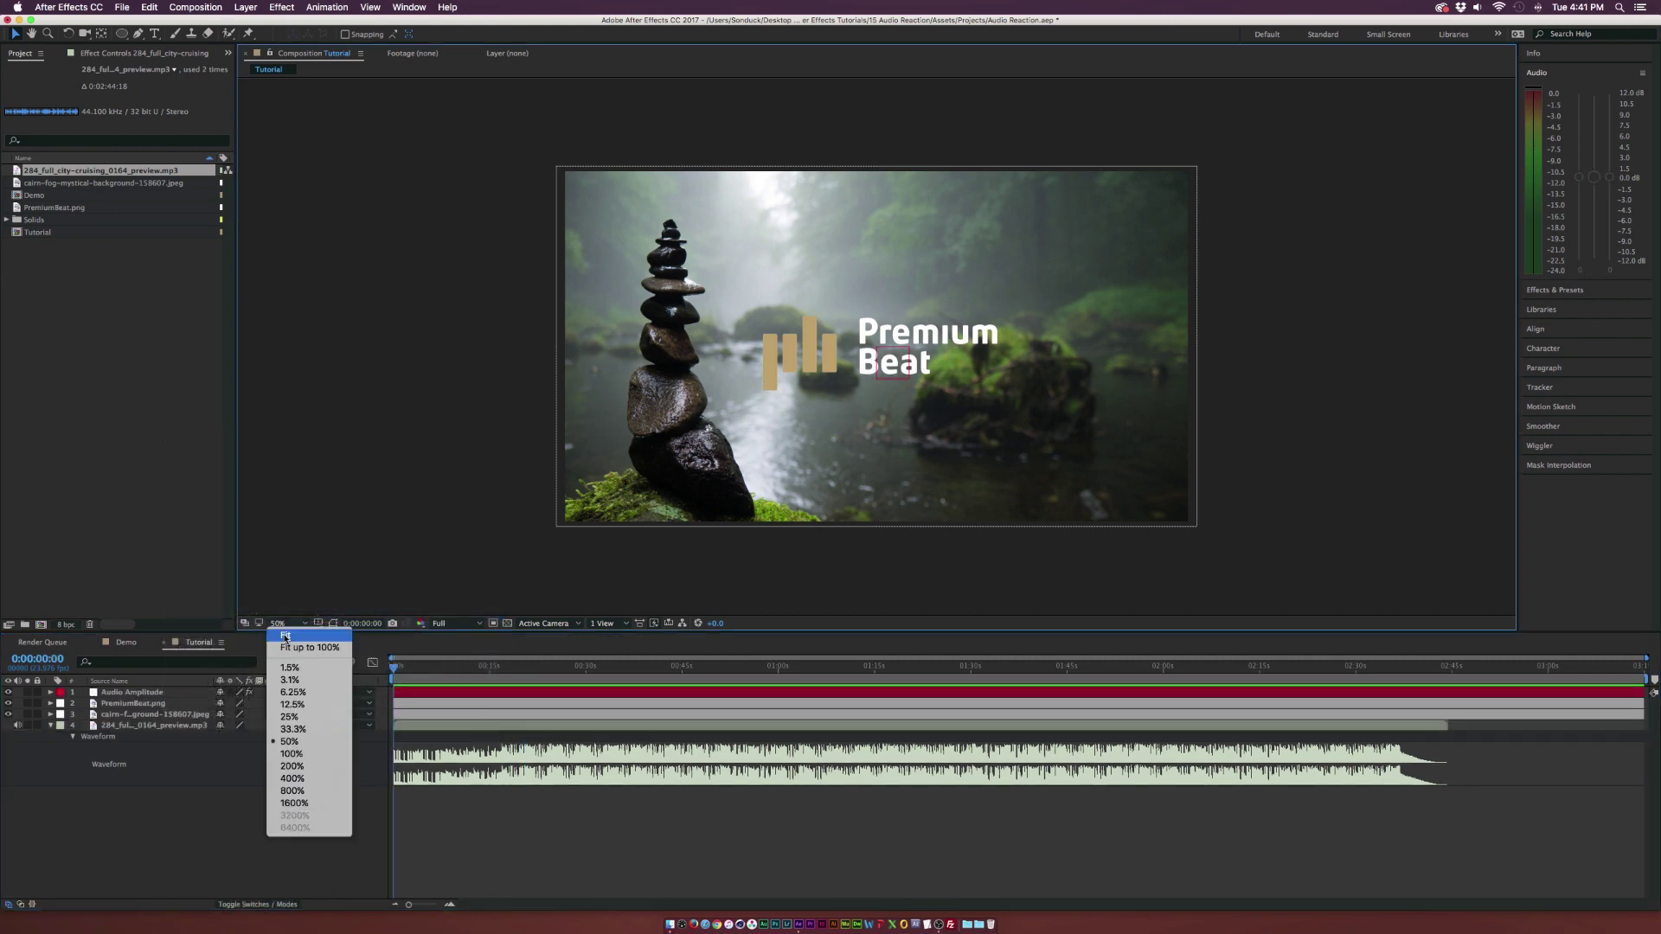
left_click(294, 640)
- Delete the Left and Right Channel effects and show the Both Channels Slider in the Graph Editor
left_click(152, 693)
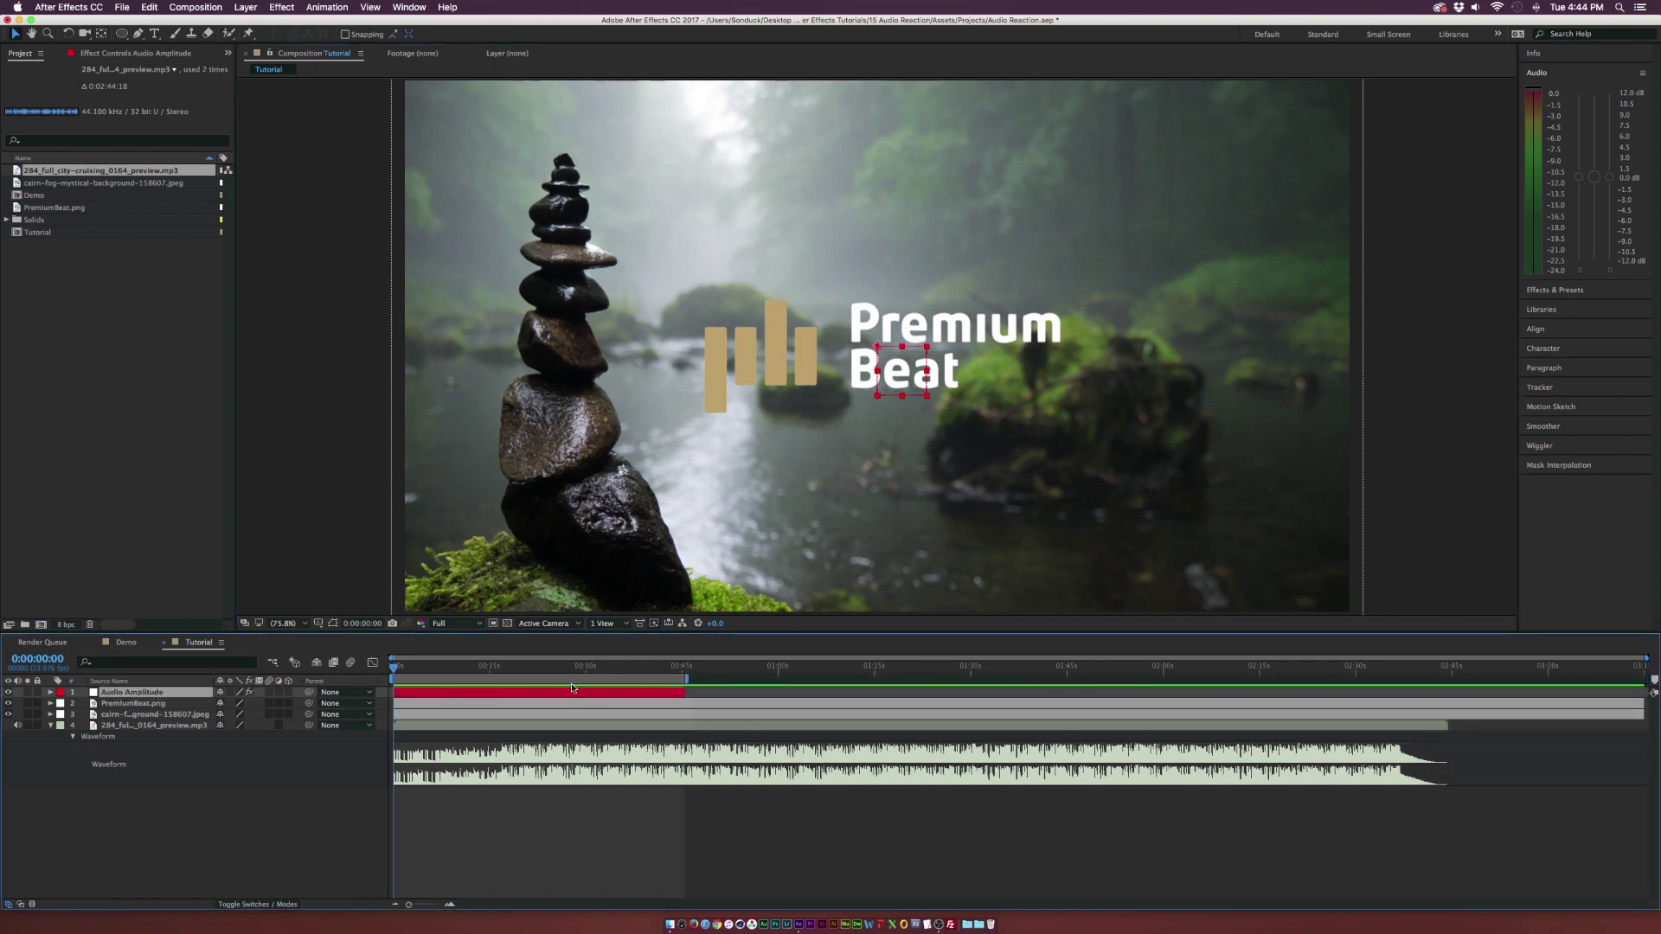
key("u")
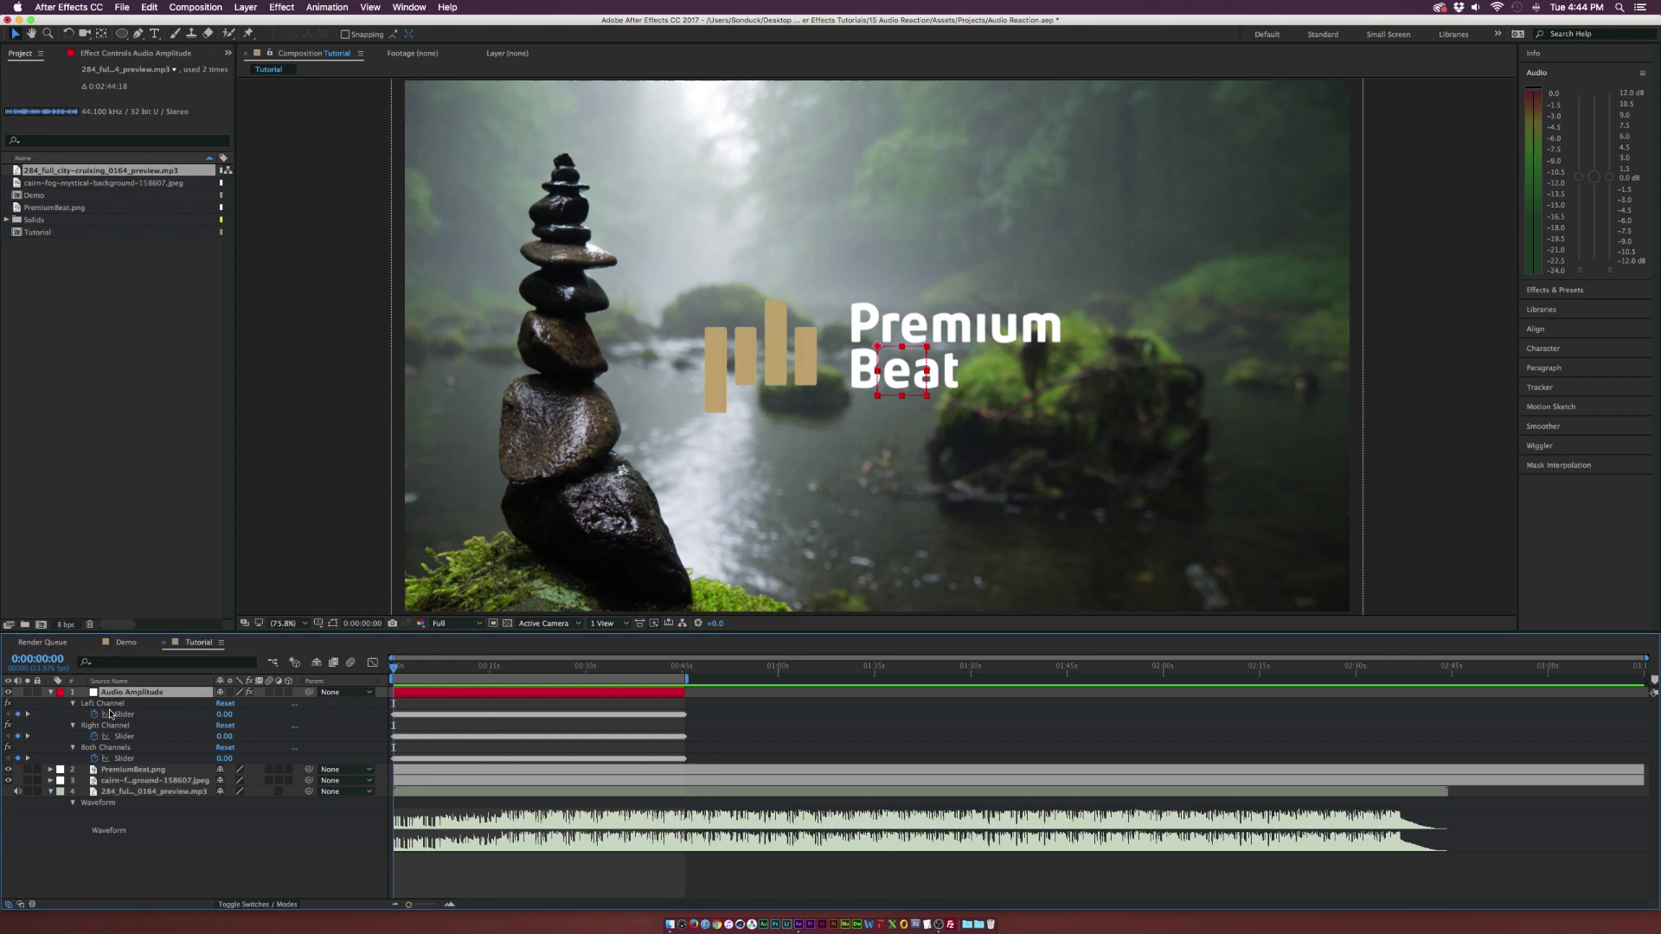
left_click(109, 704)
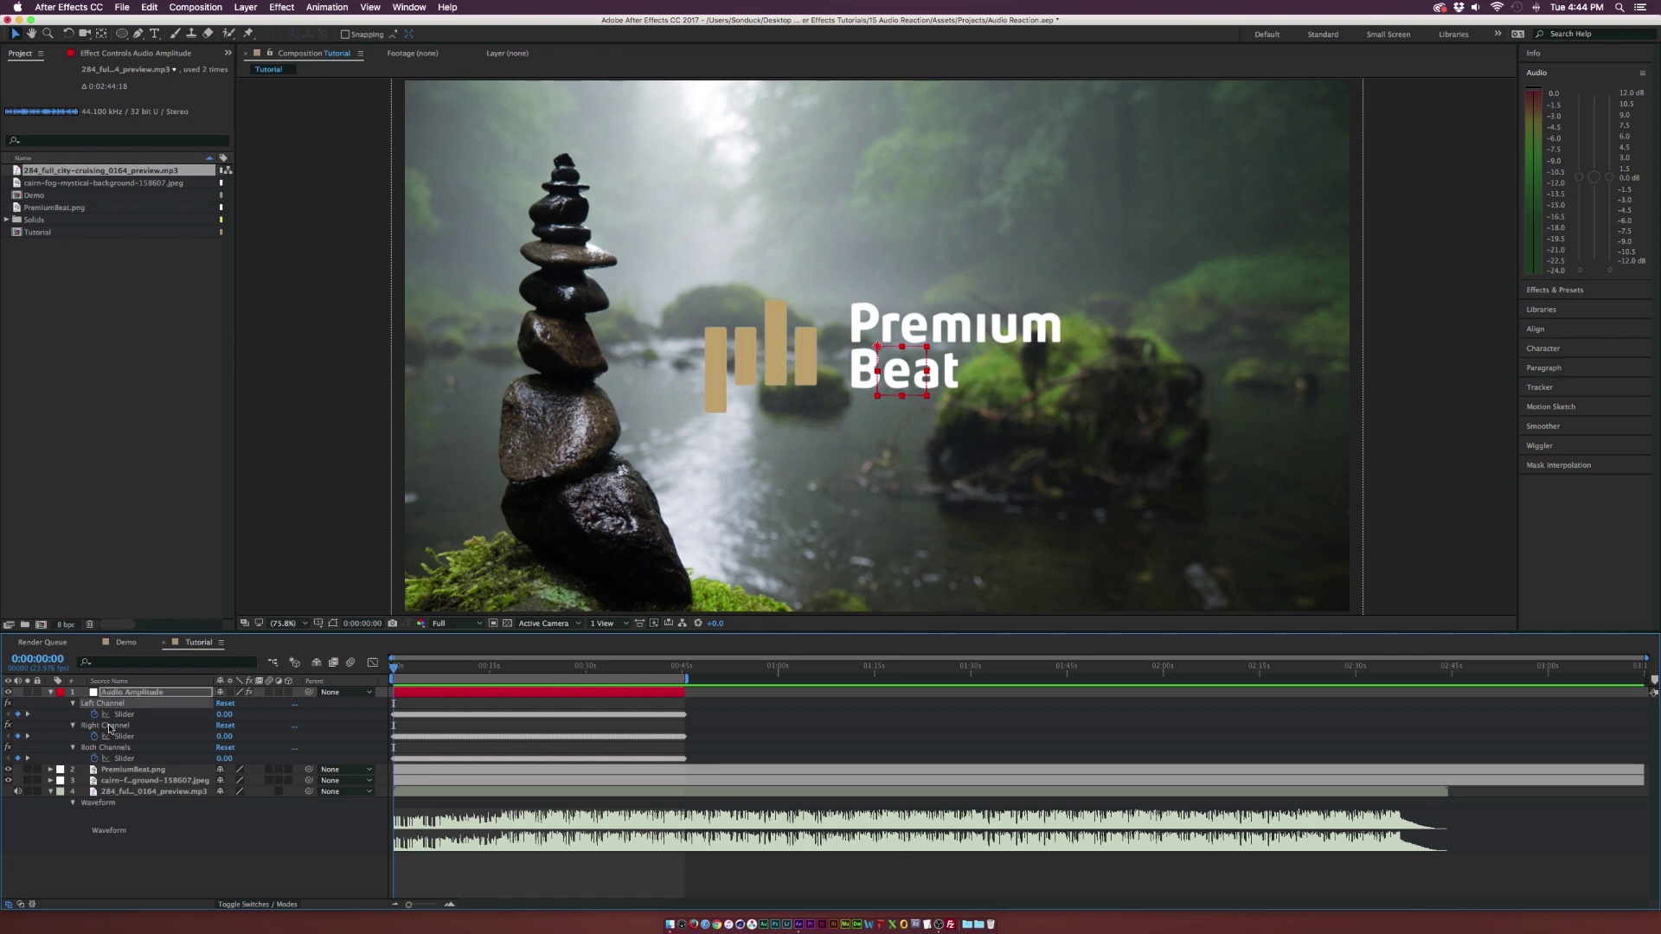
left_click(110, 727, "shift")
key("Delete")
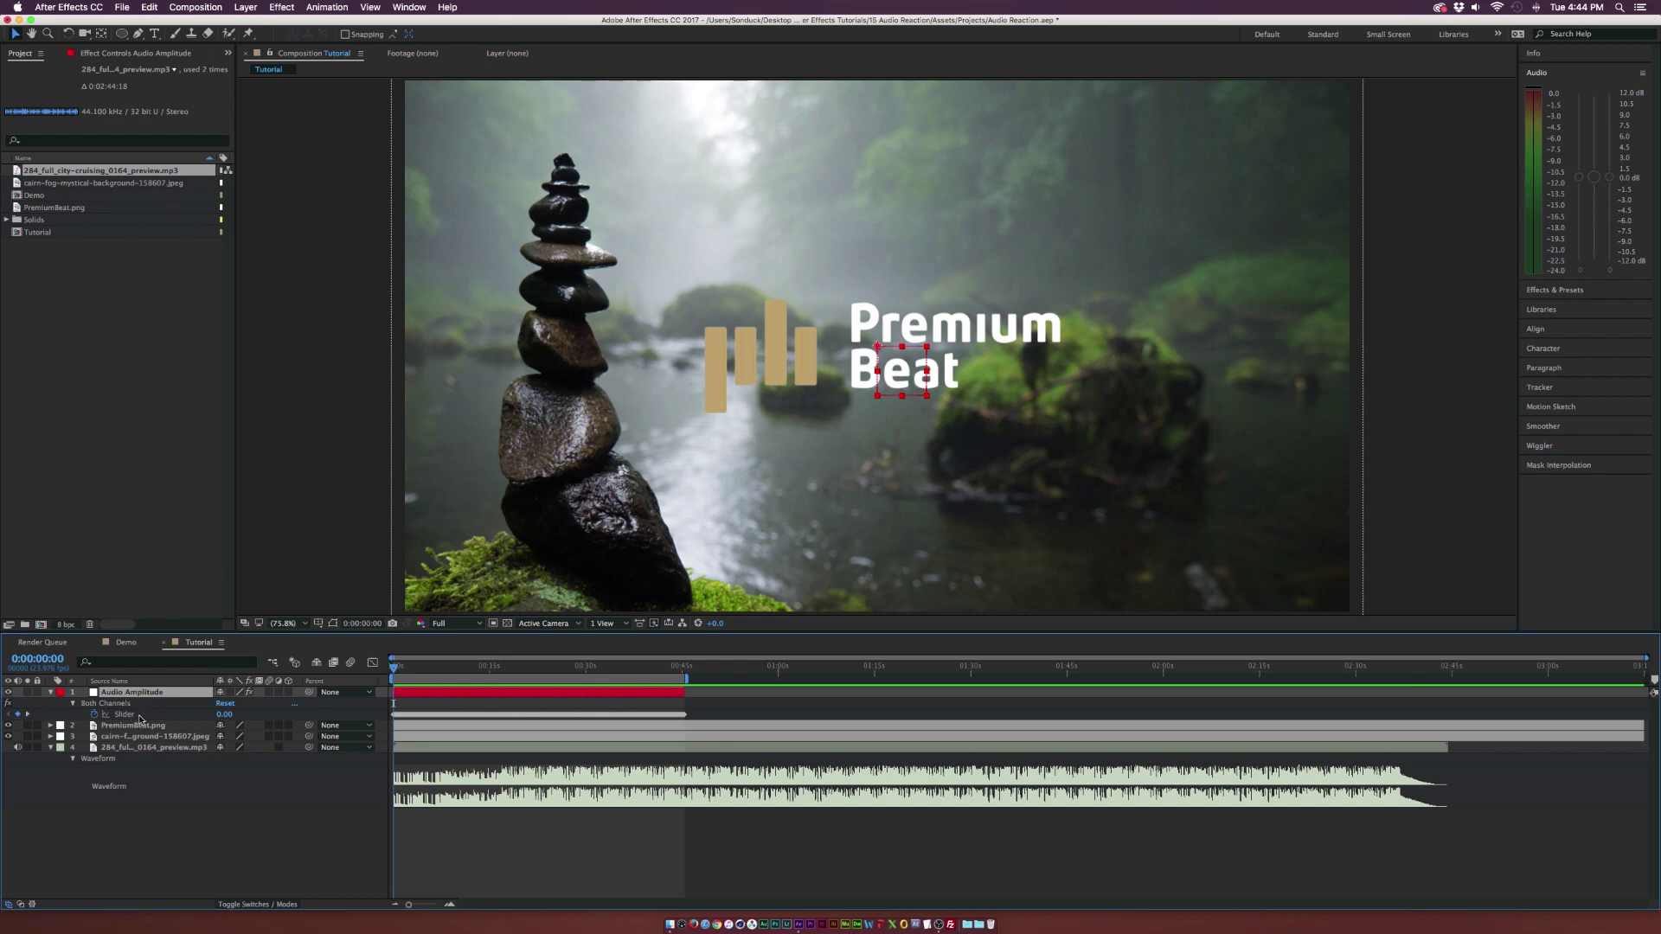
left_click(134, 715)
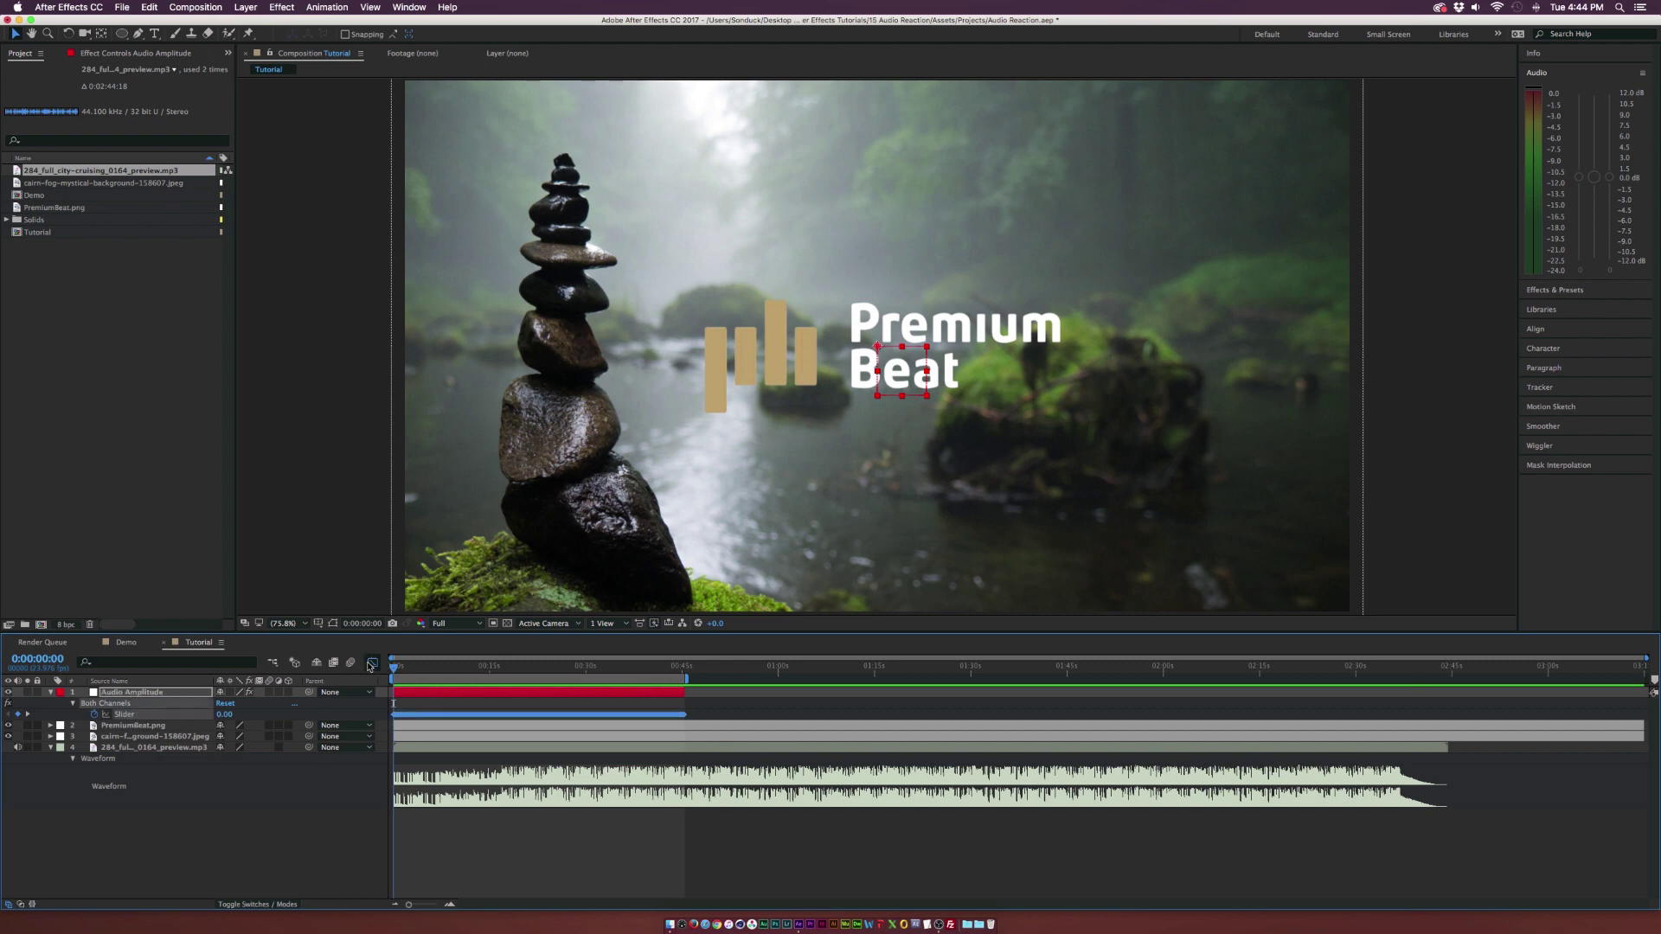
left_click(373, 663)
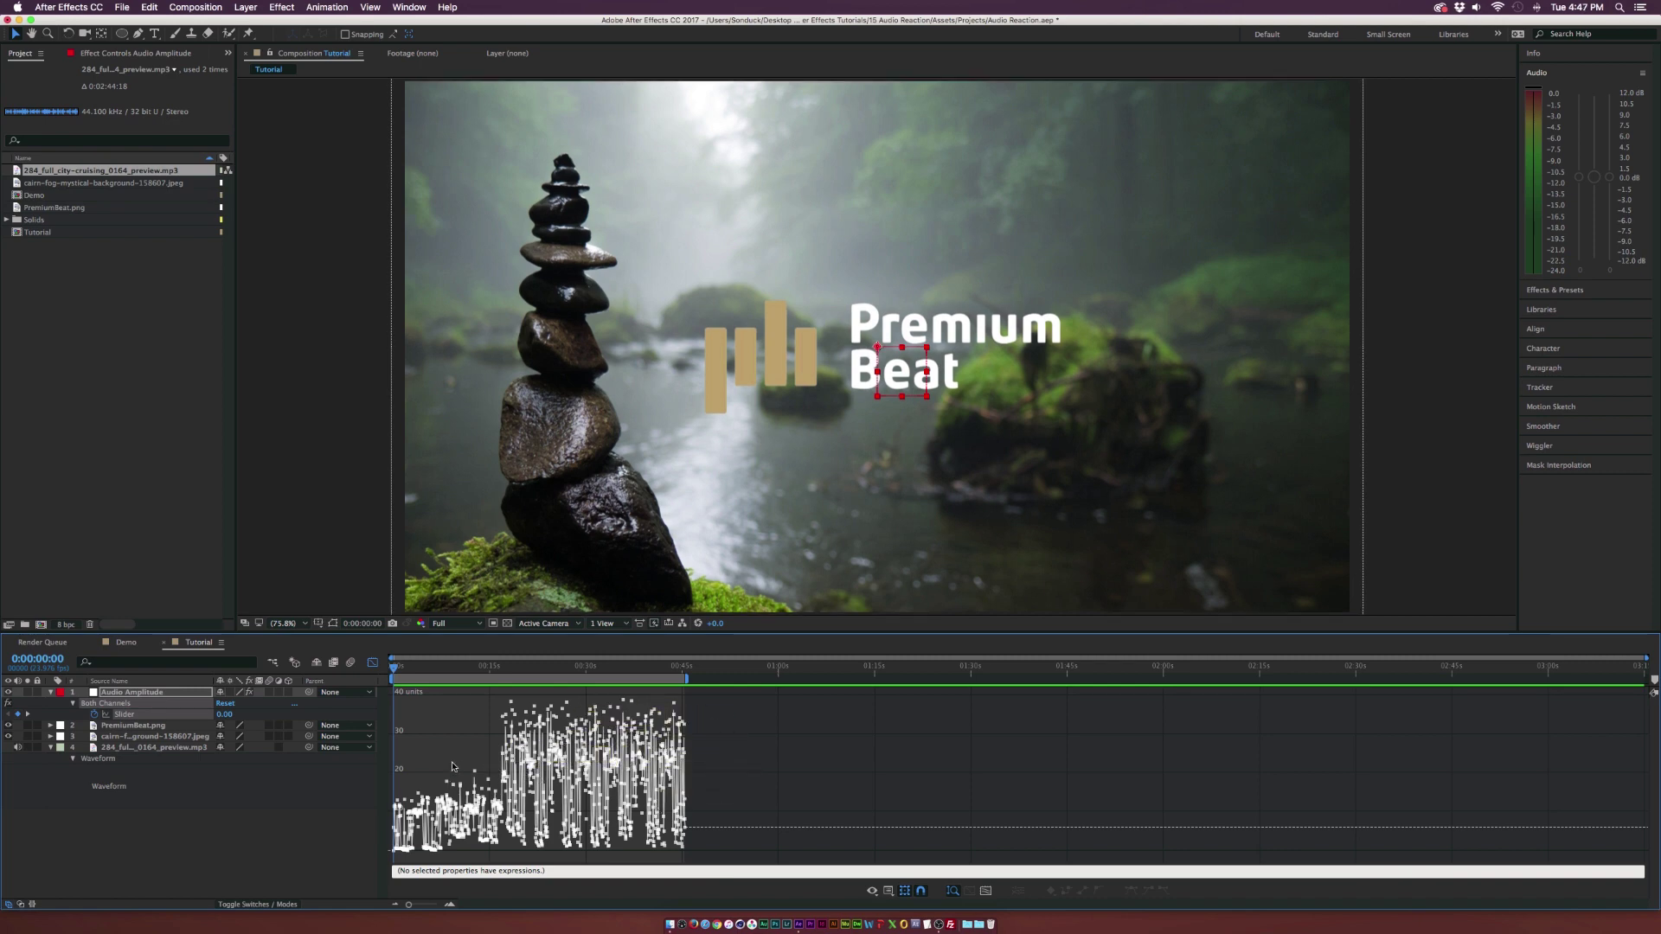
- Replace the Both Channels Slider expression with ease(value,10,30,15,30)
left_click(95, 716, "alt")
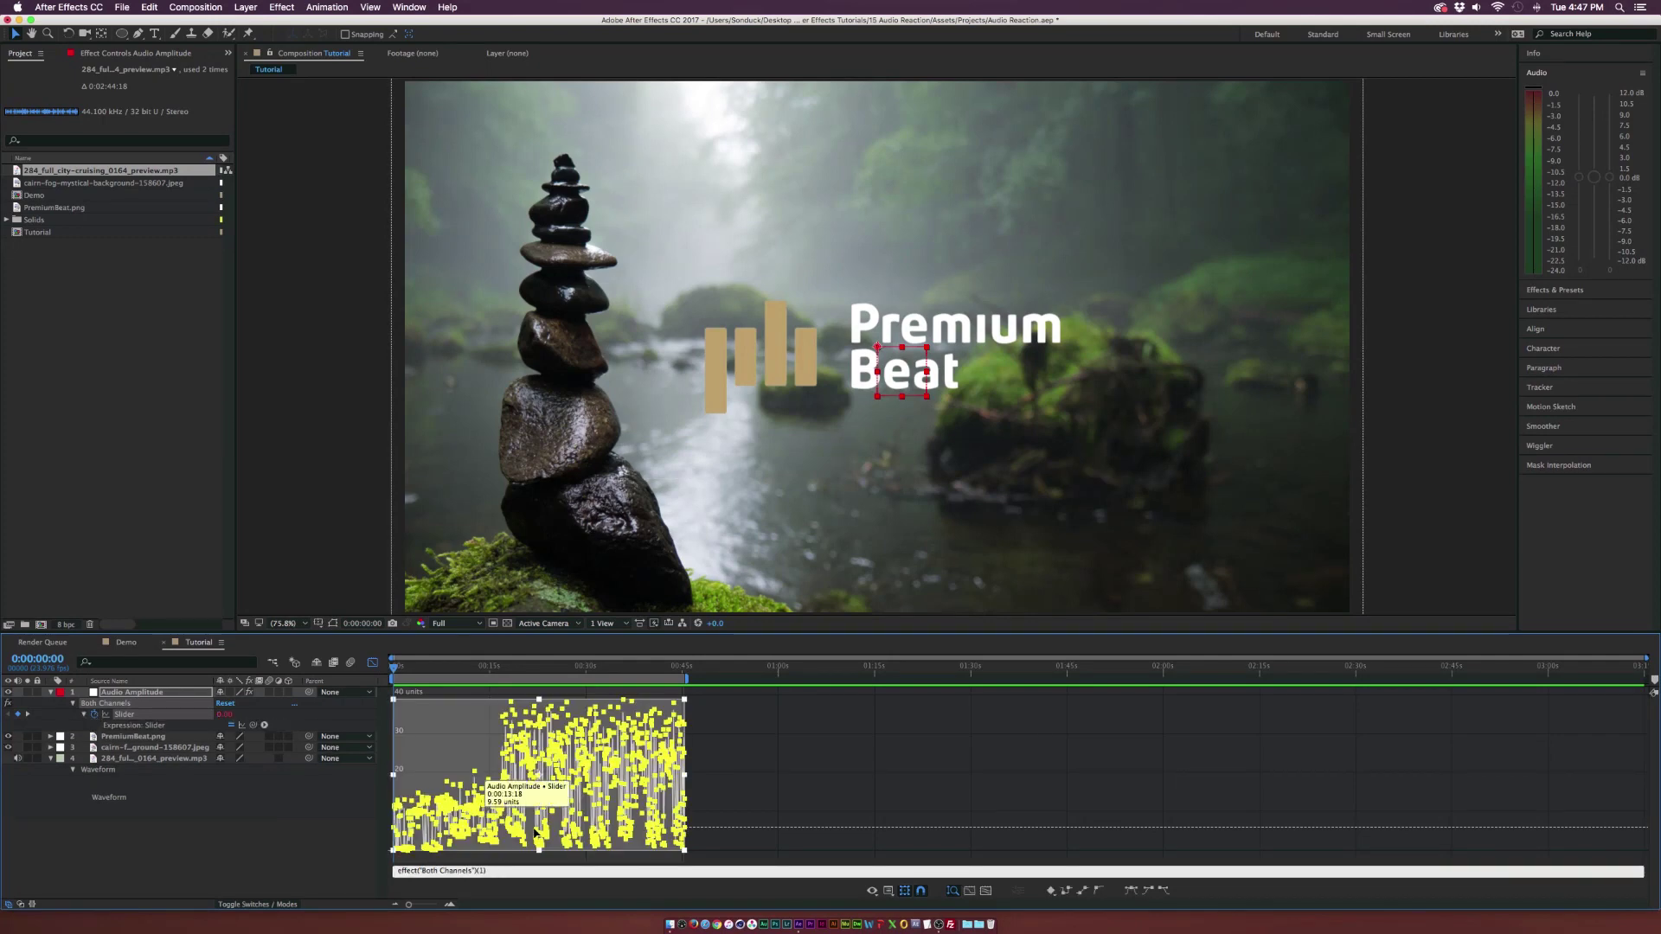
left_click(592, 871)
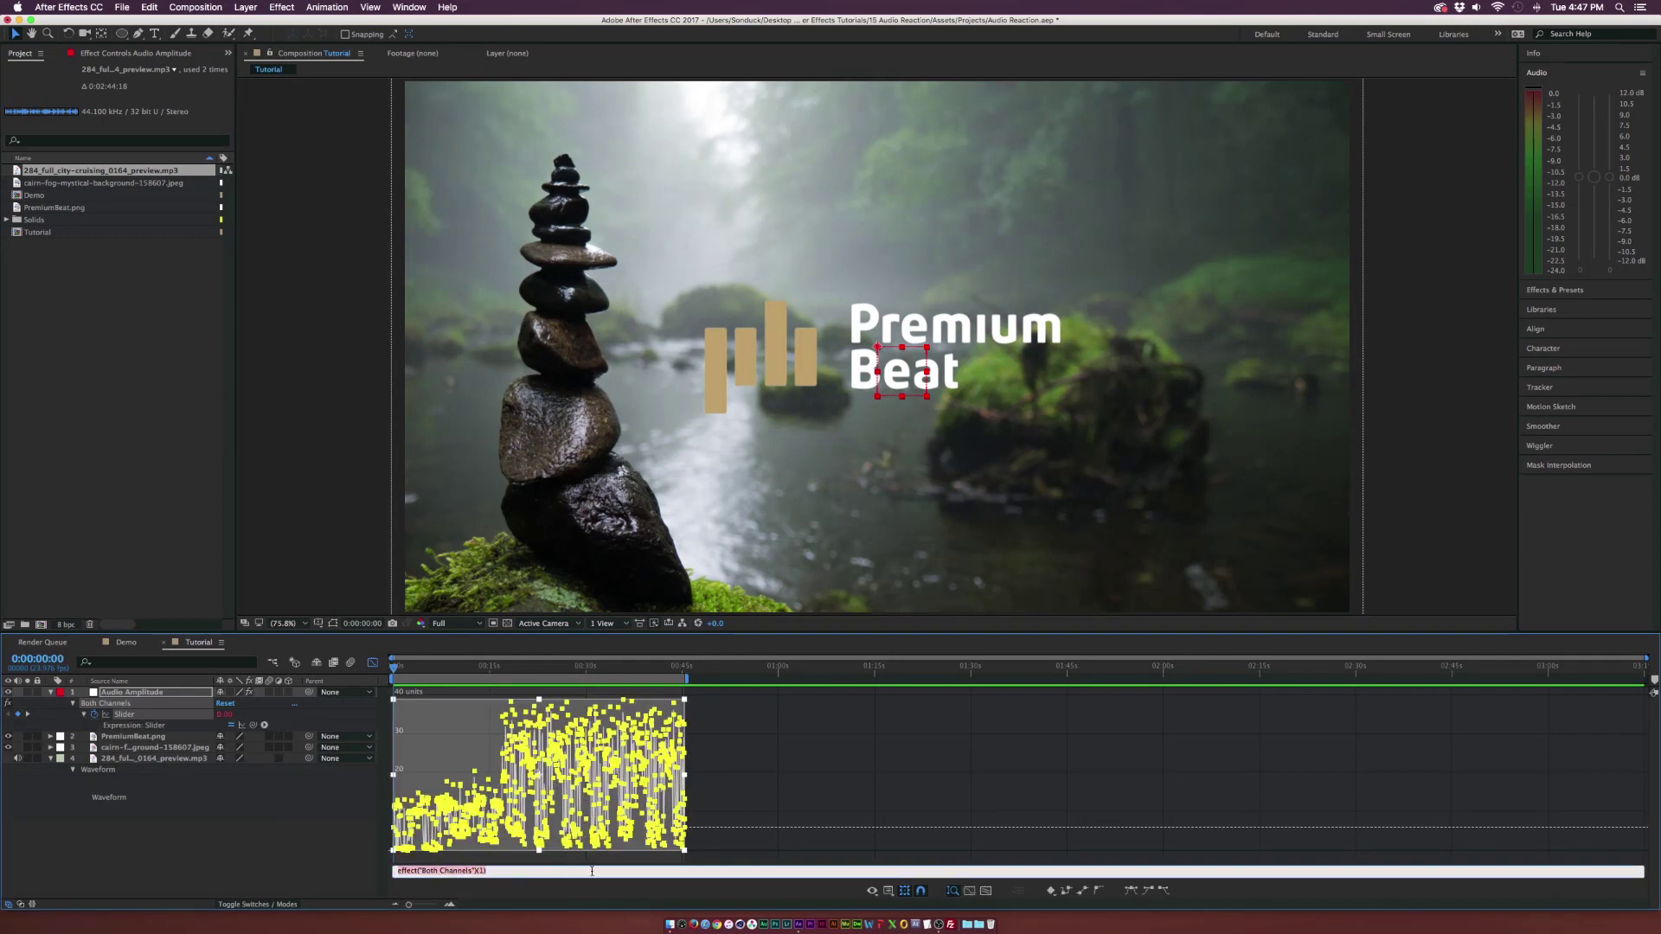
key("BackSpace")
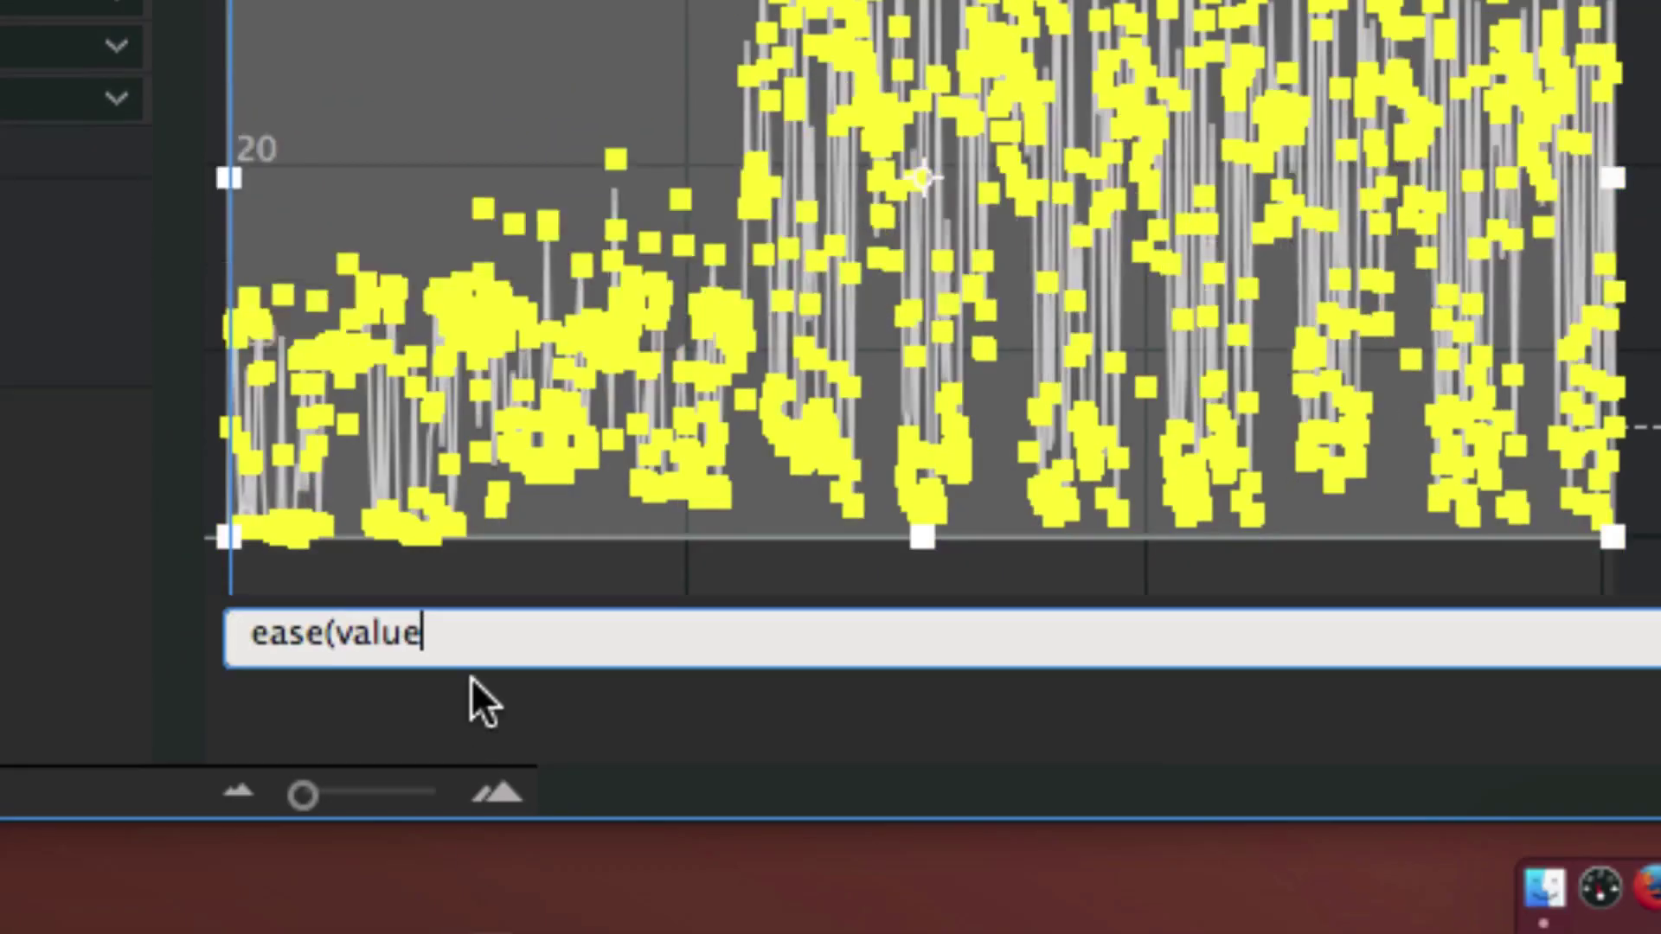
type(",10,30")
mouse_move(508, 326)
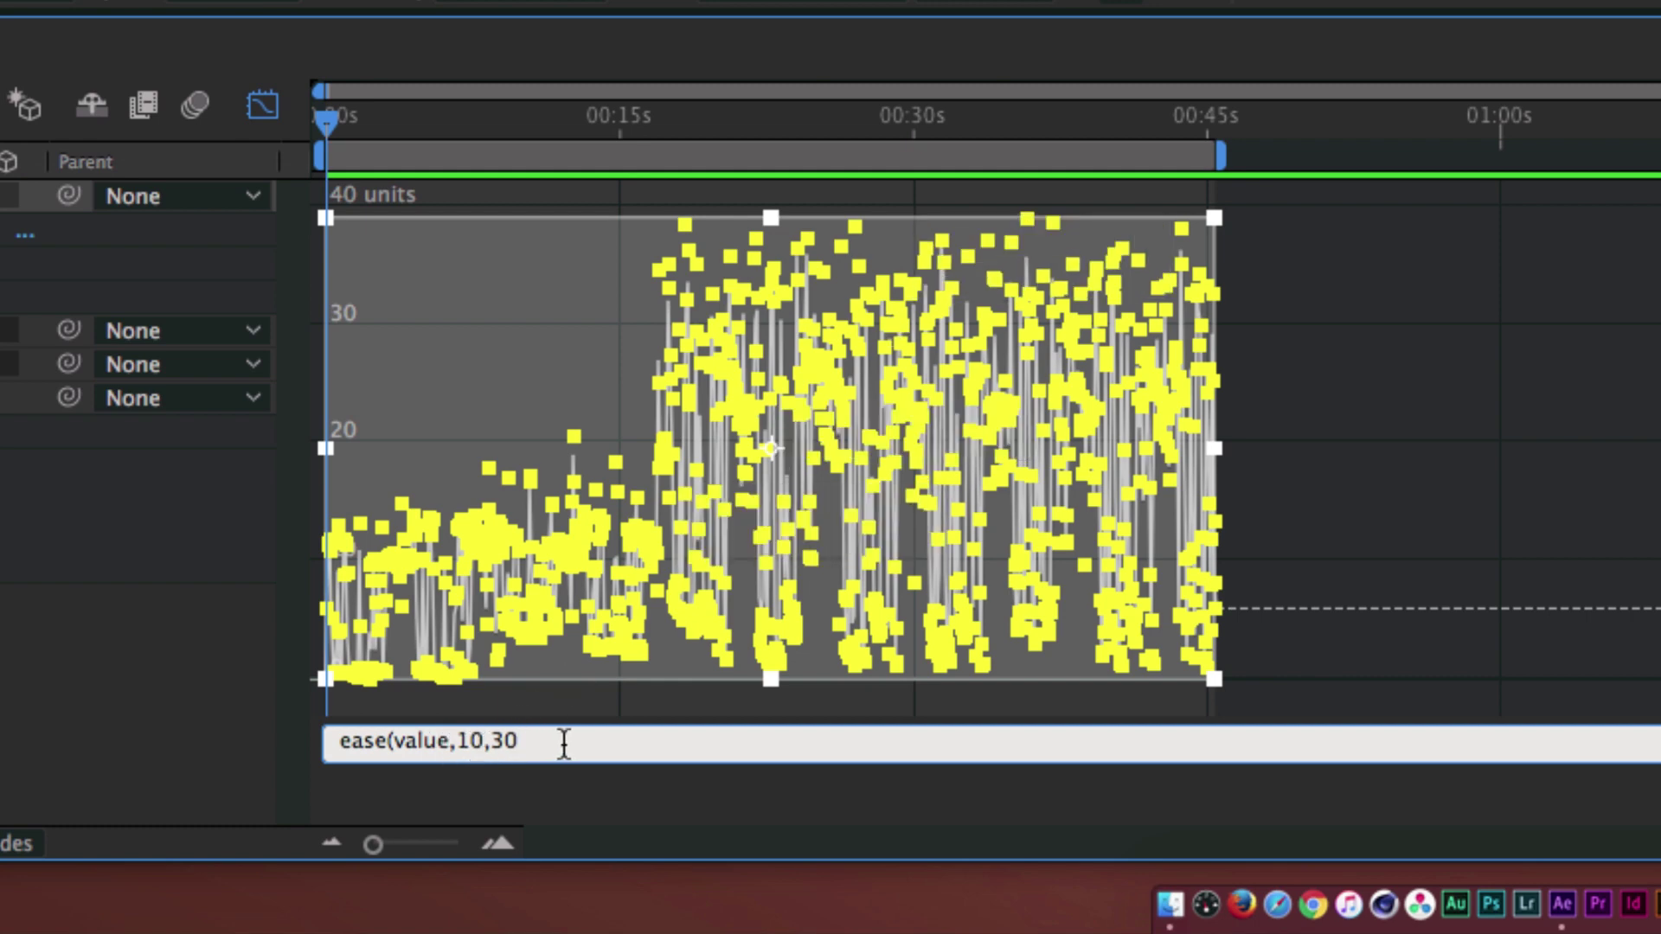
type(",15,30")
left_click(294, 723)
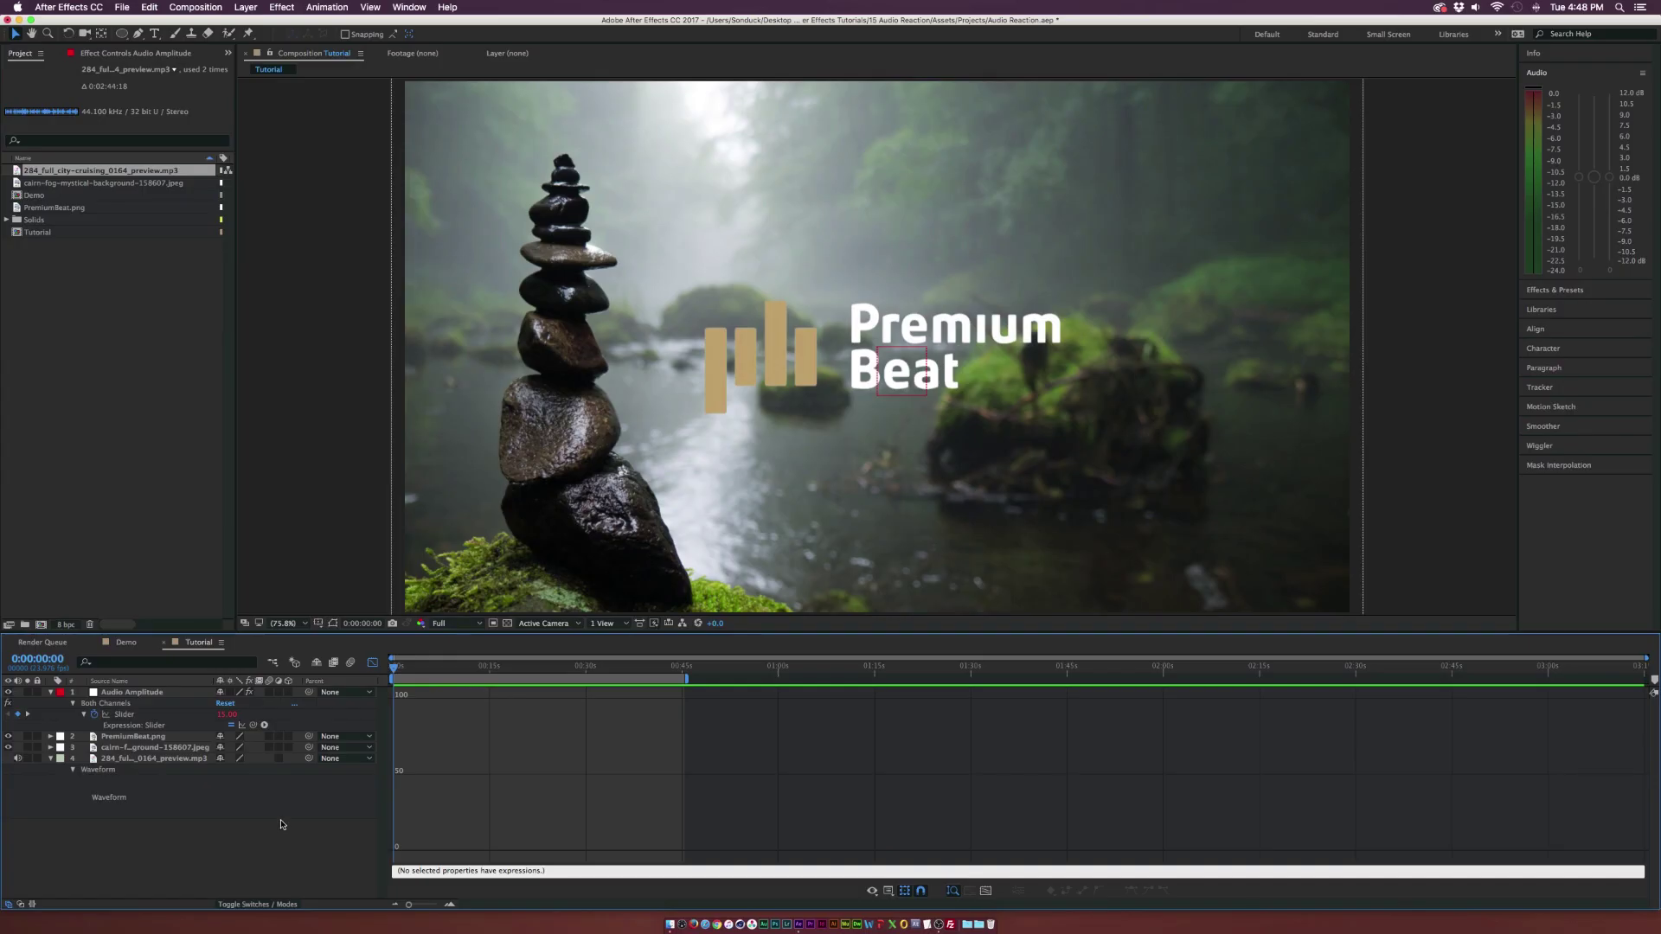
- Pickwhip the PremiumBeat.png Scale expression to the Both Channels Slider and scrub to check the pulsing
left_click(124, 714)
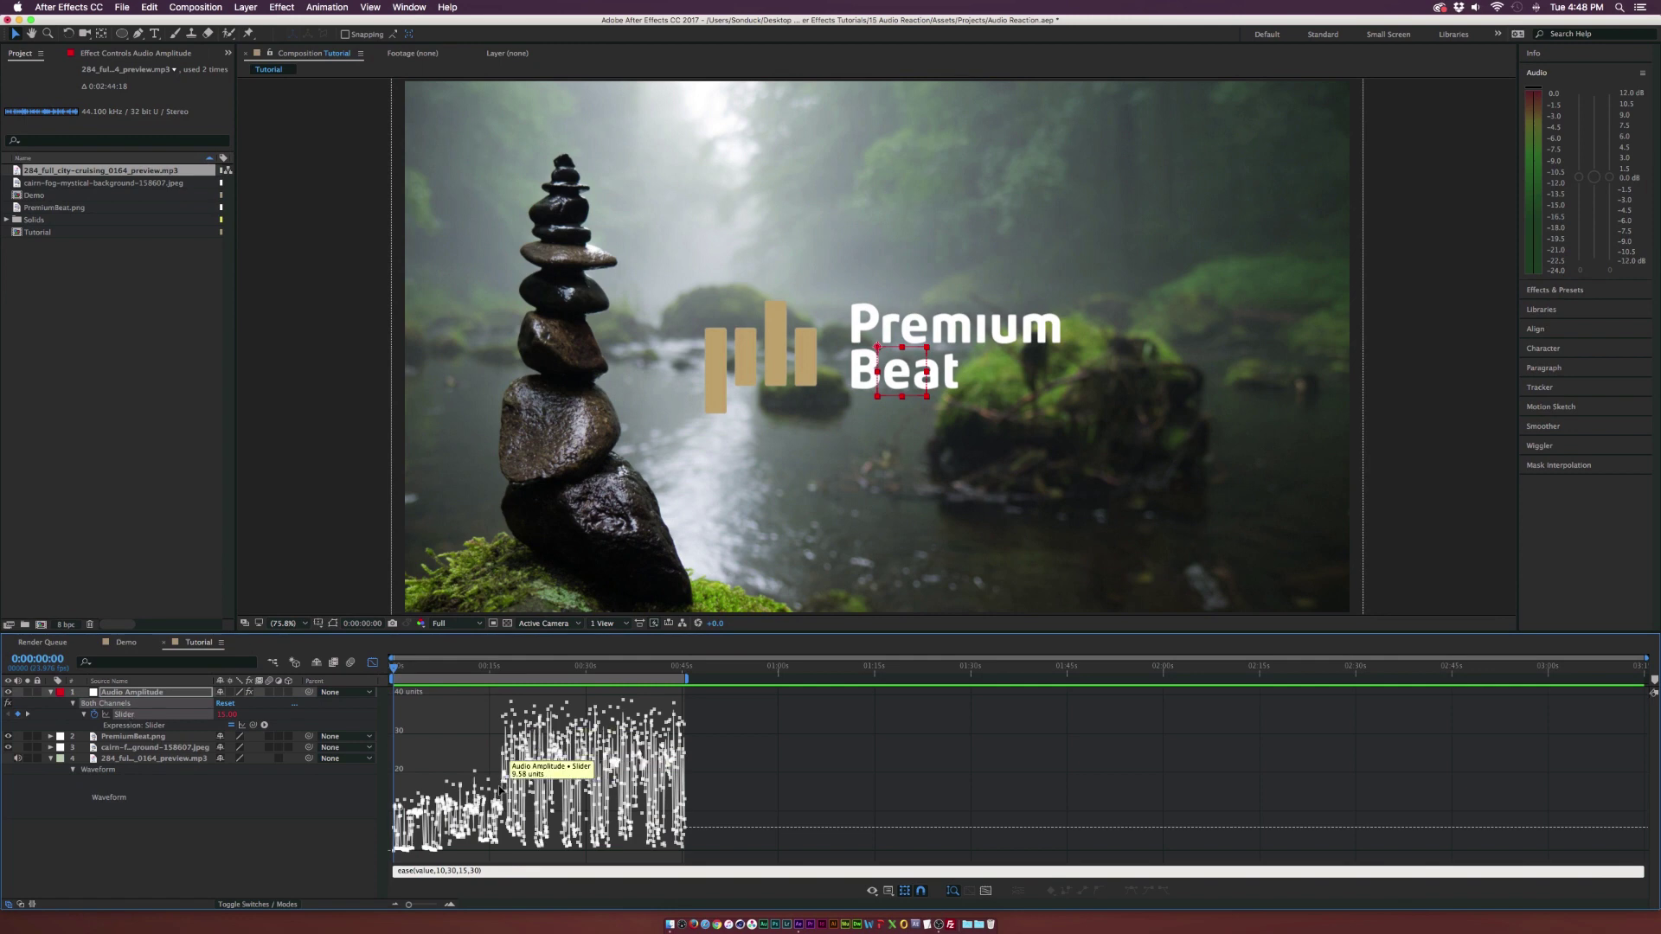
left_click(84, 714)
left_click(50, 729)
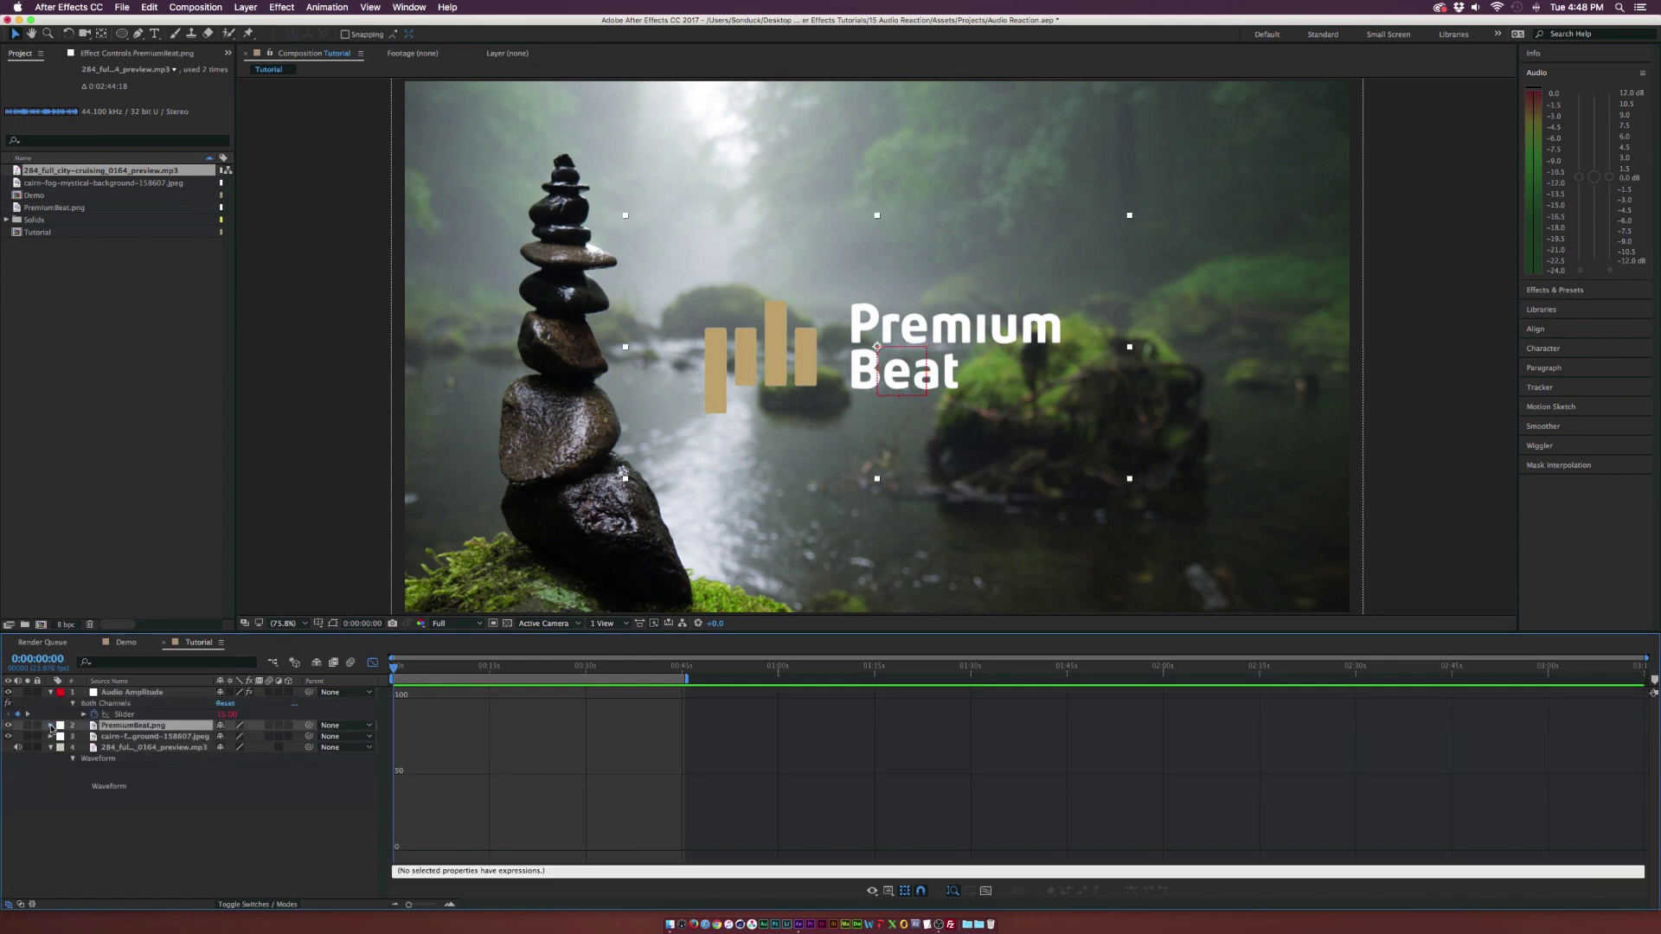
key("s")
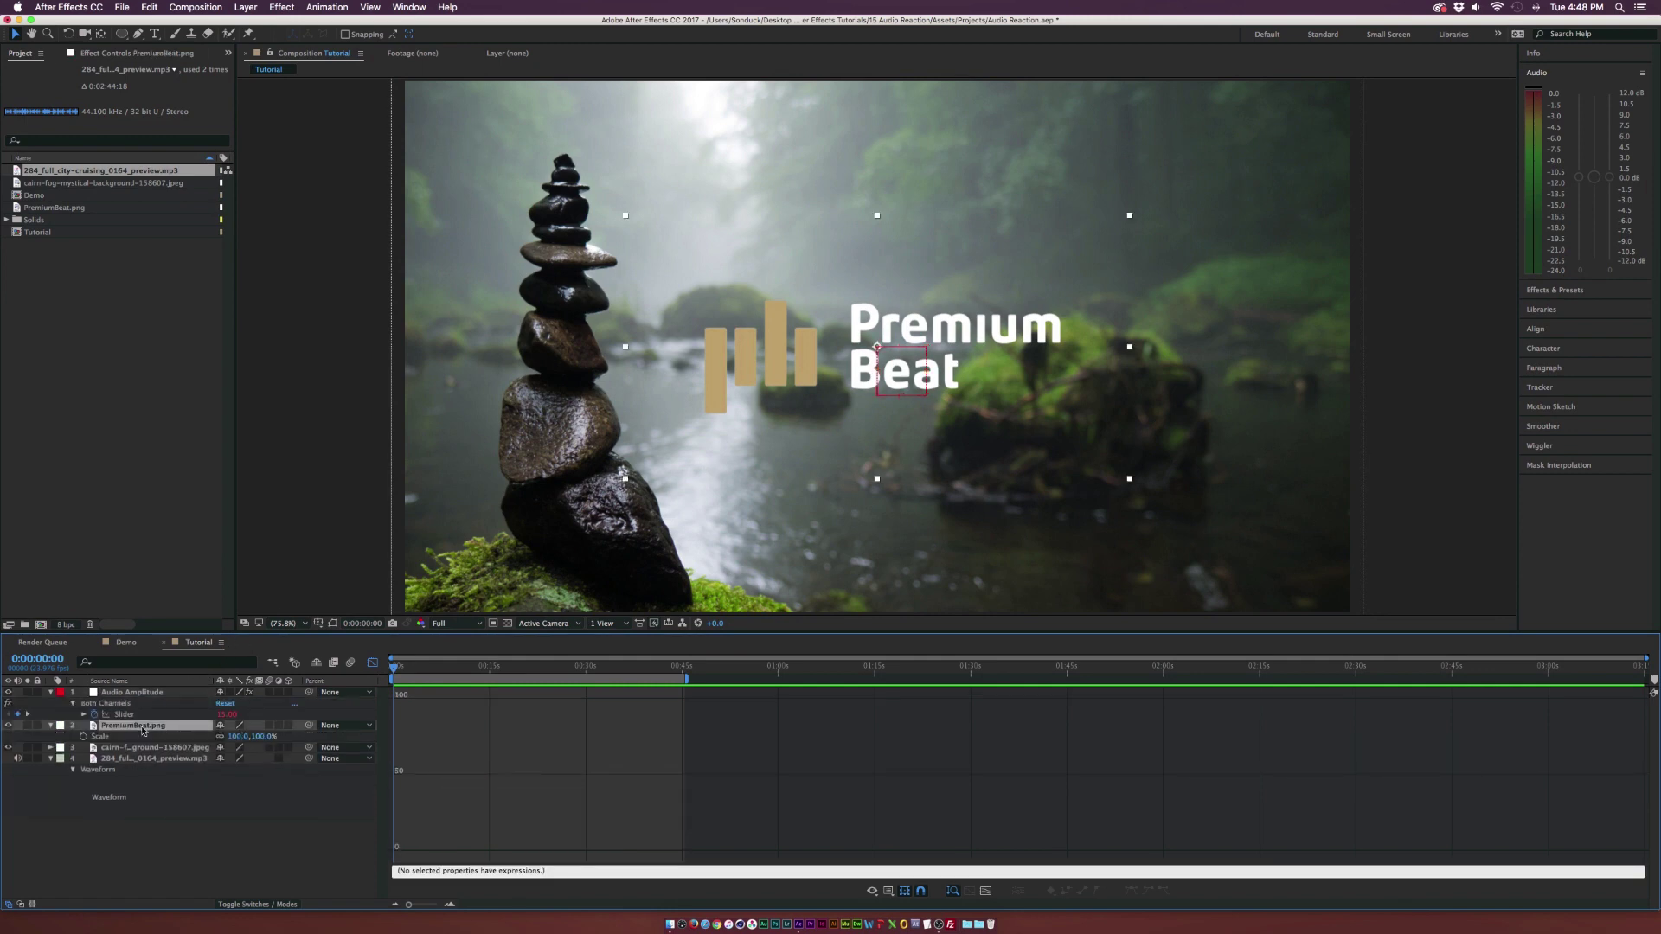
left_click(83, 737, "alt")
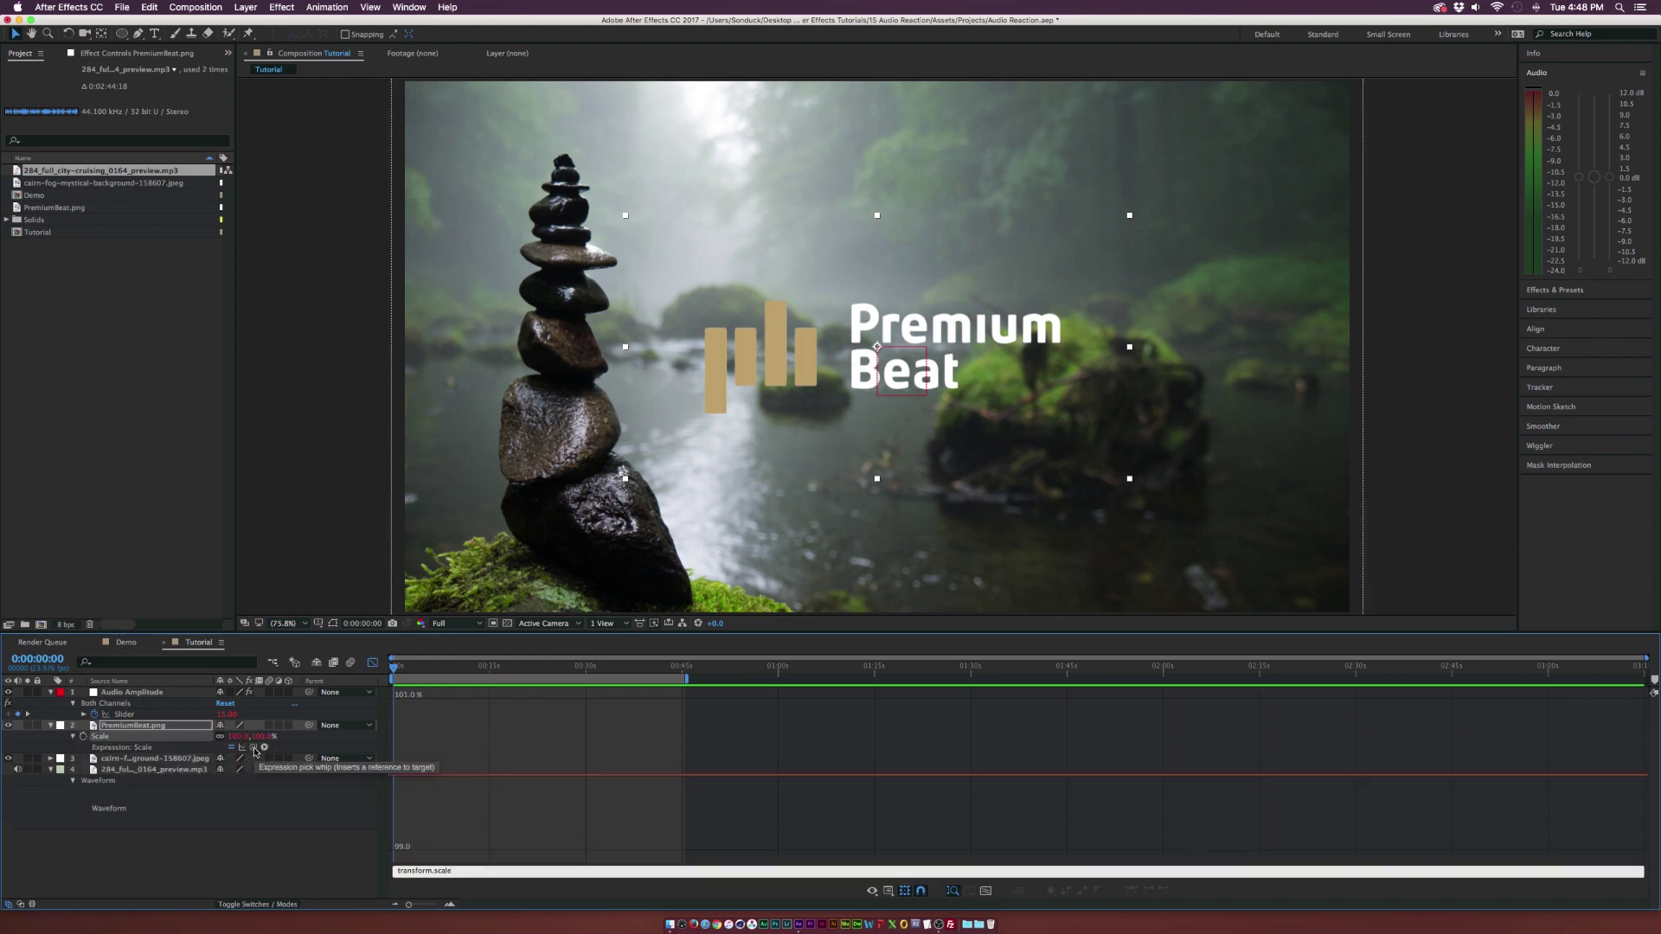
left_click_drag(253, 749, 158, 717)
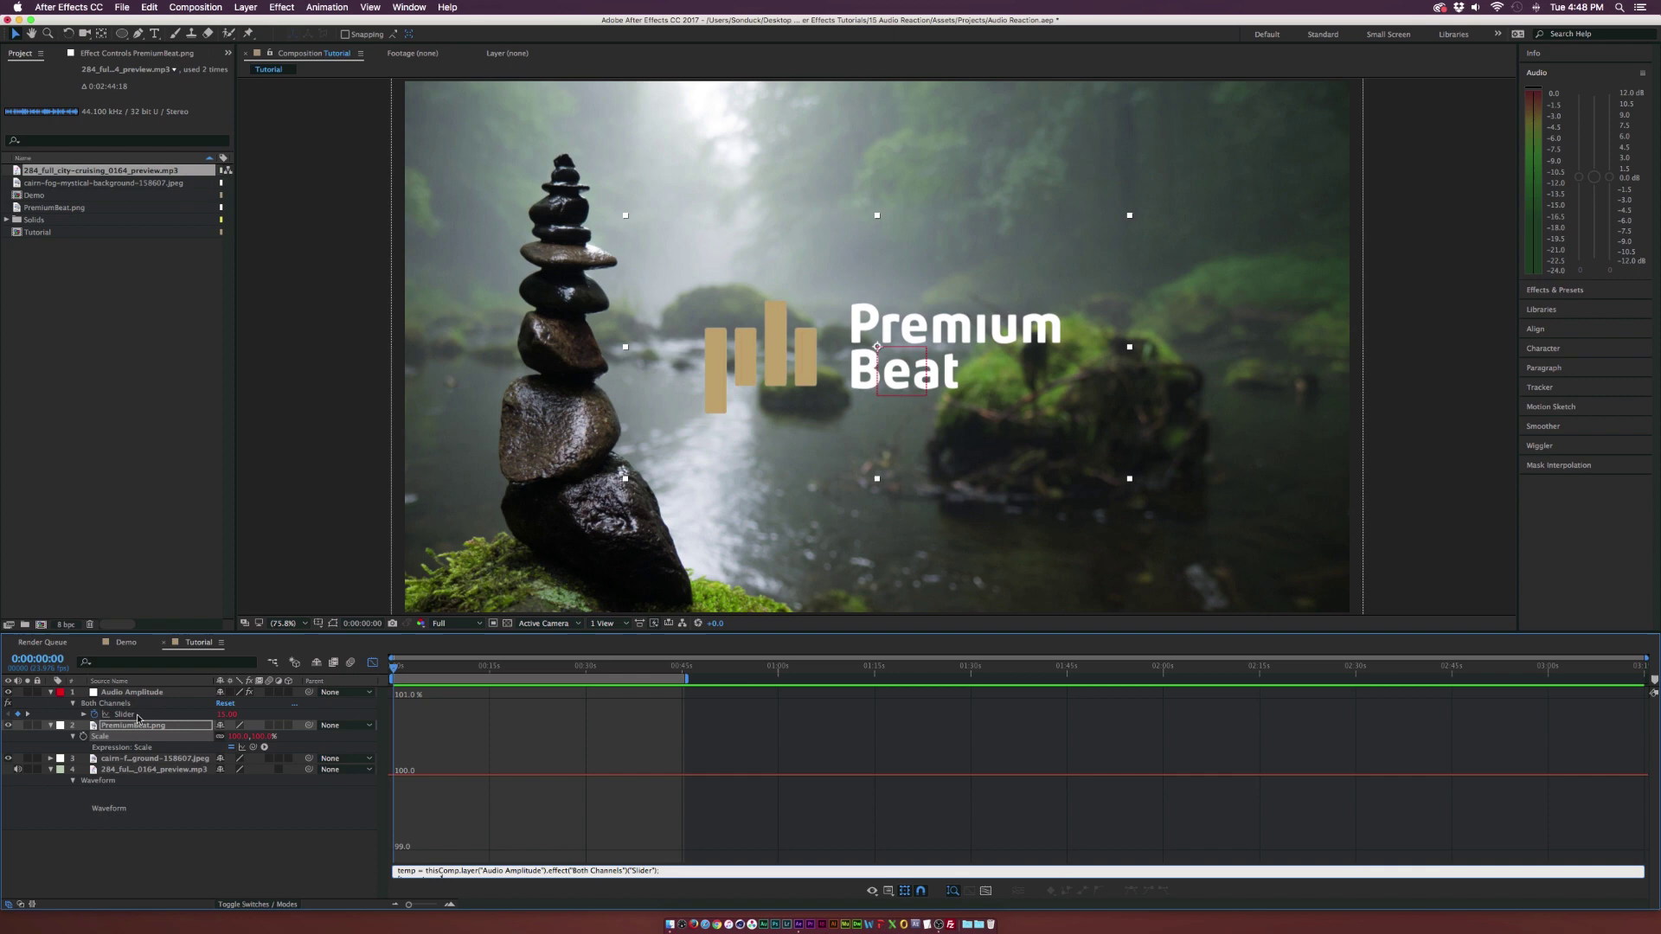
left_click(264, 855)
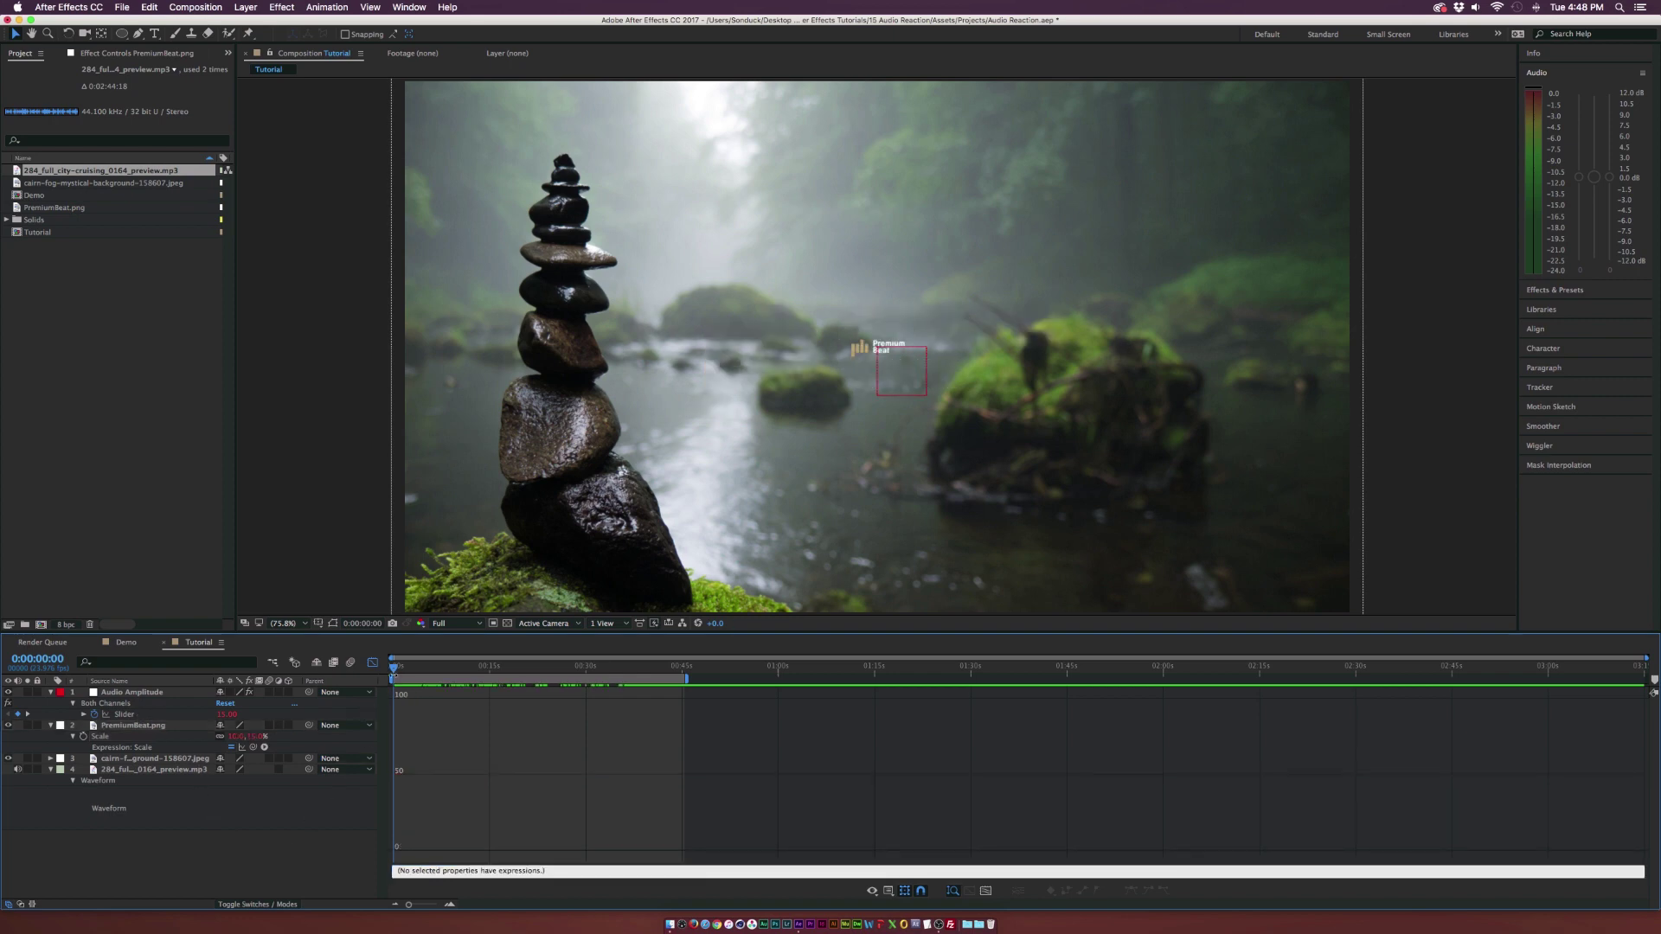
left_click_drag(394, 669, 568, 675)
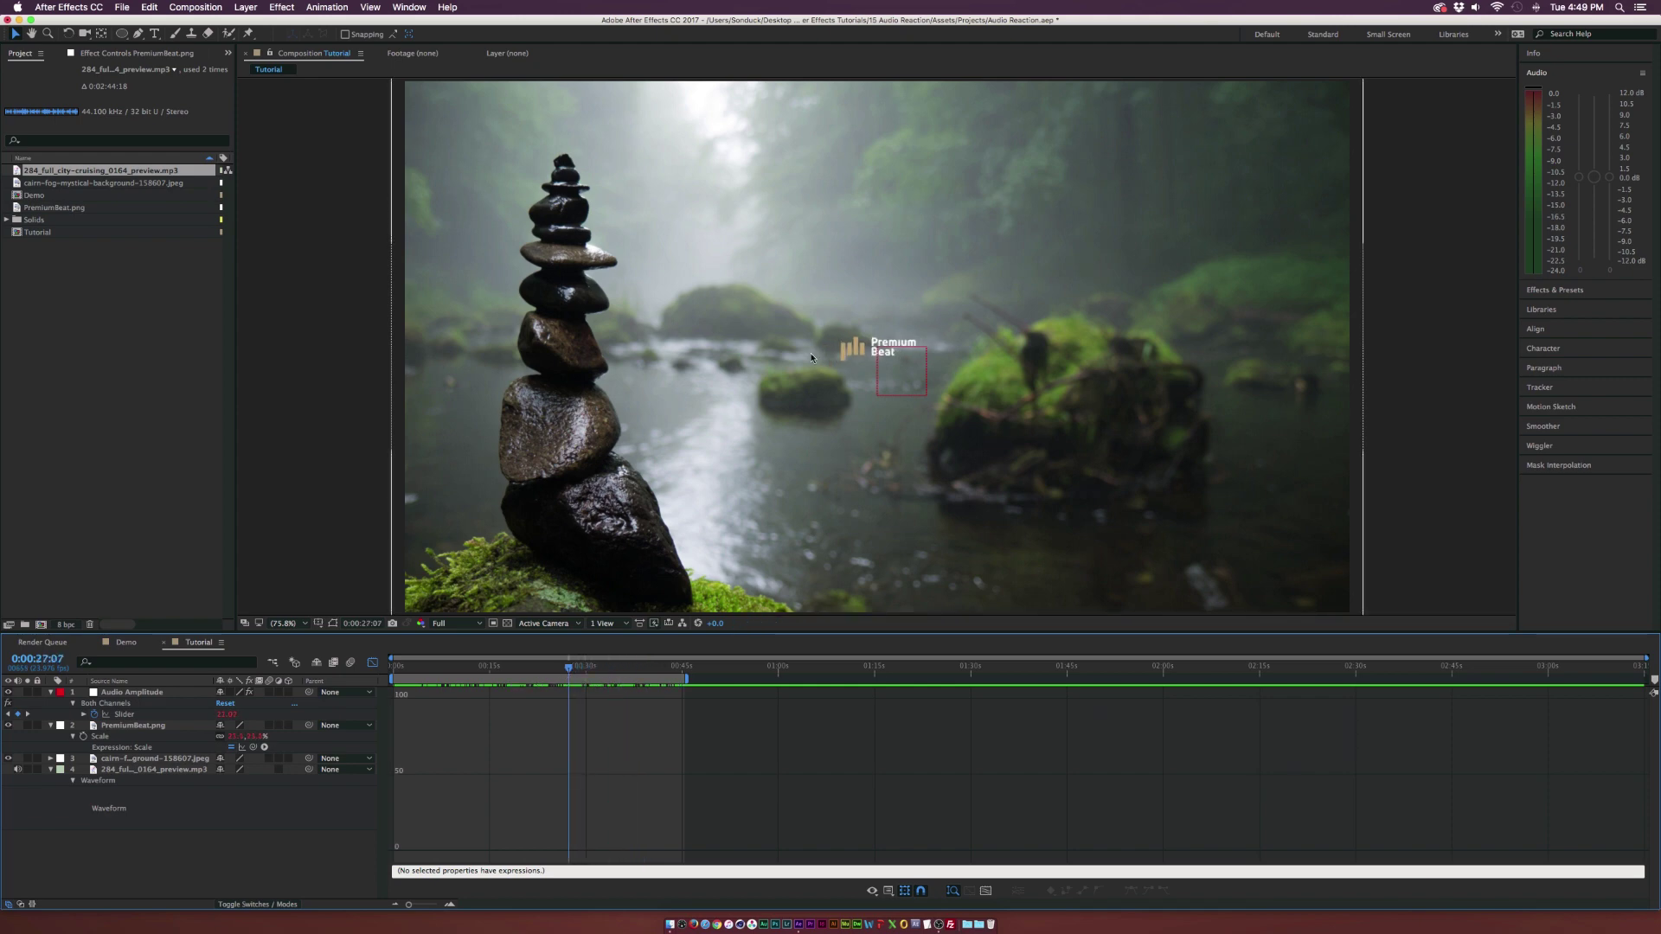
- Apply a Transform effect to PremiumBeat.png and raise its Scale from 100 to about 279
left_click(141, 728)
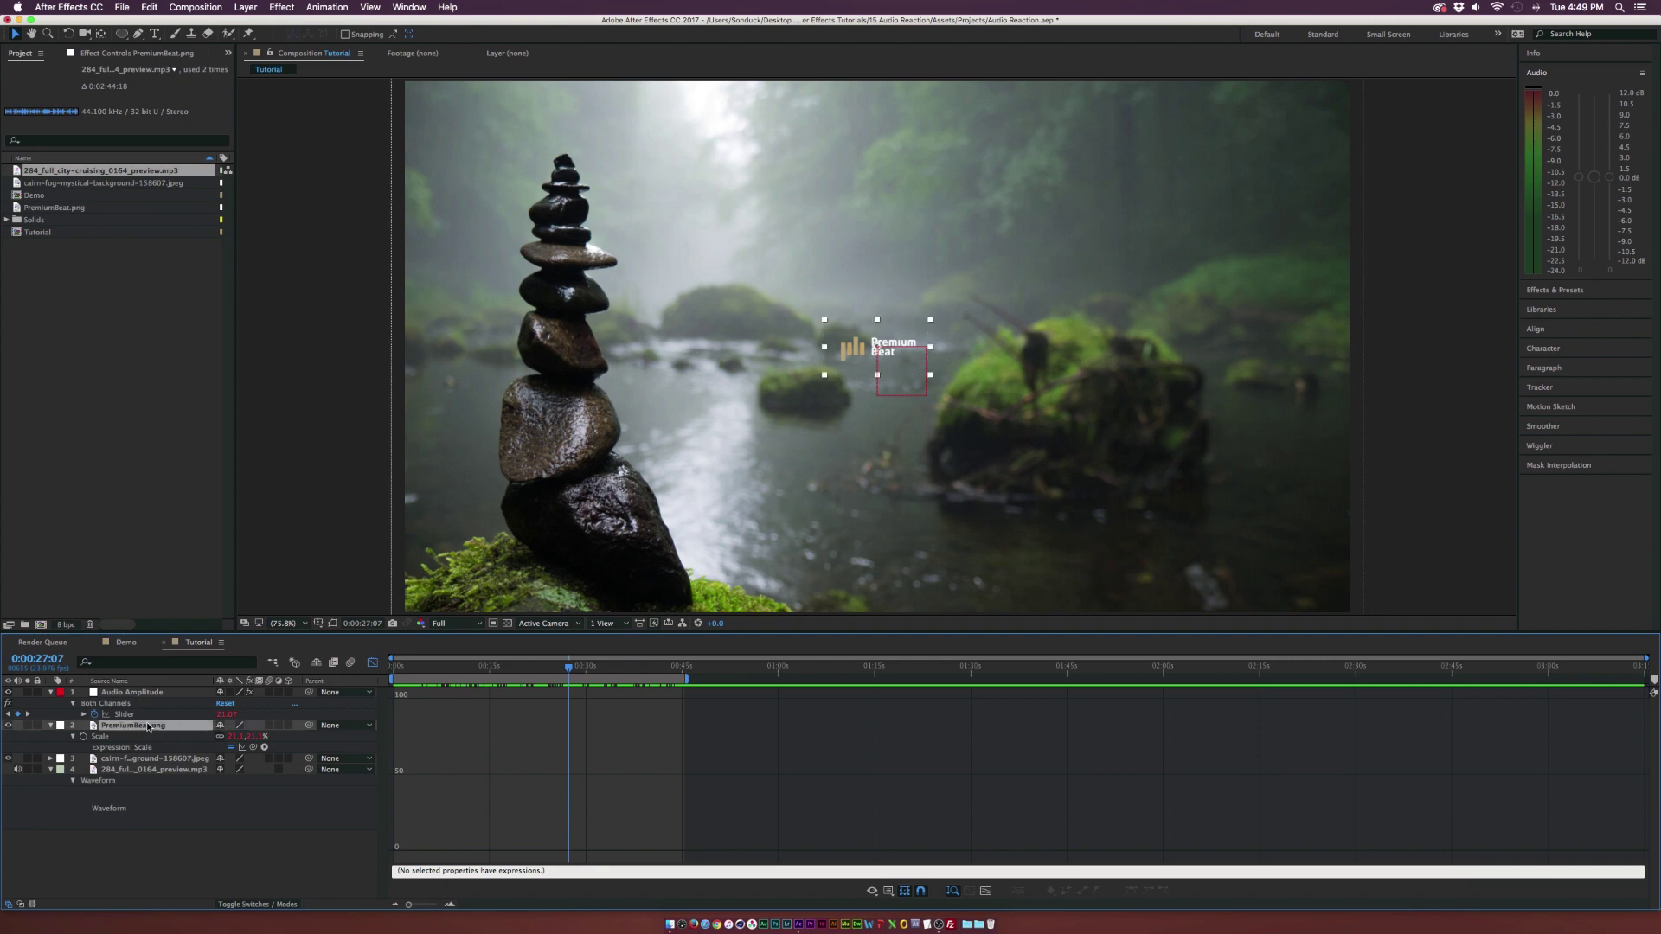
left_click(285, 8)
mouse_move(312, 142)
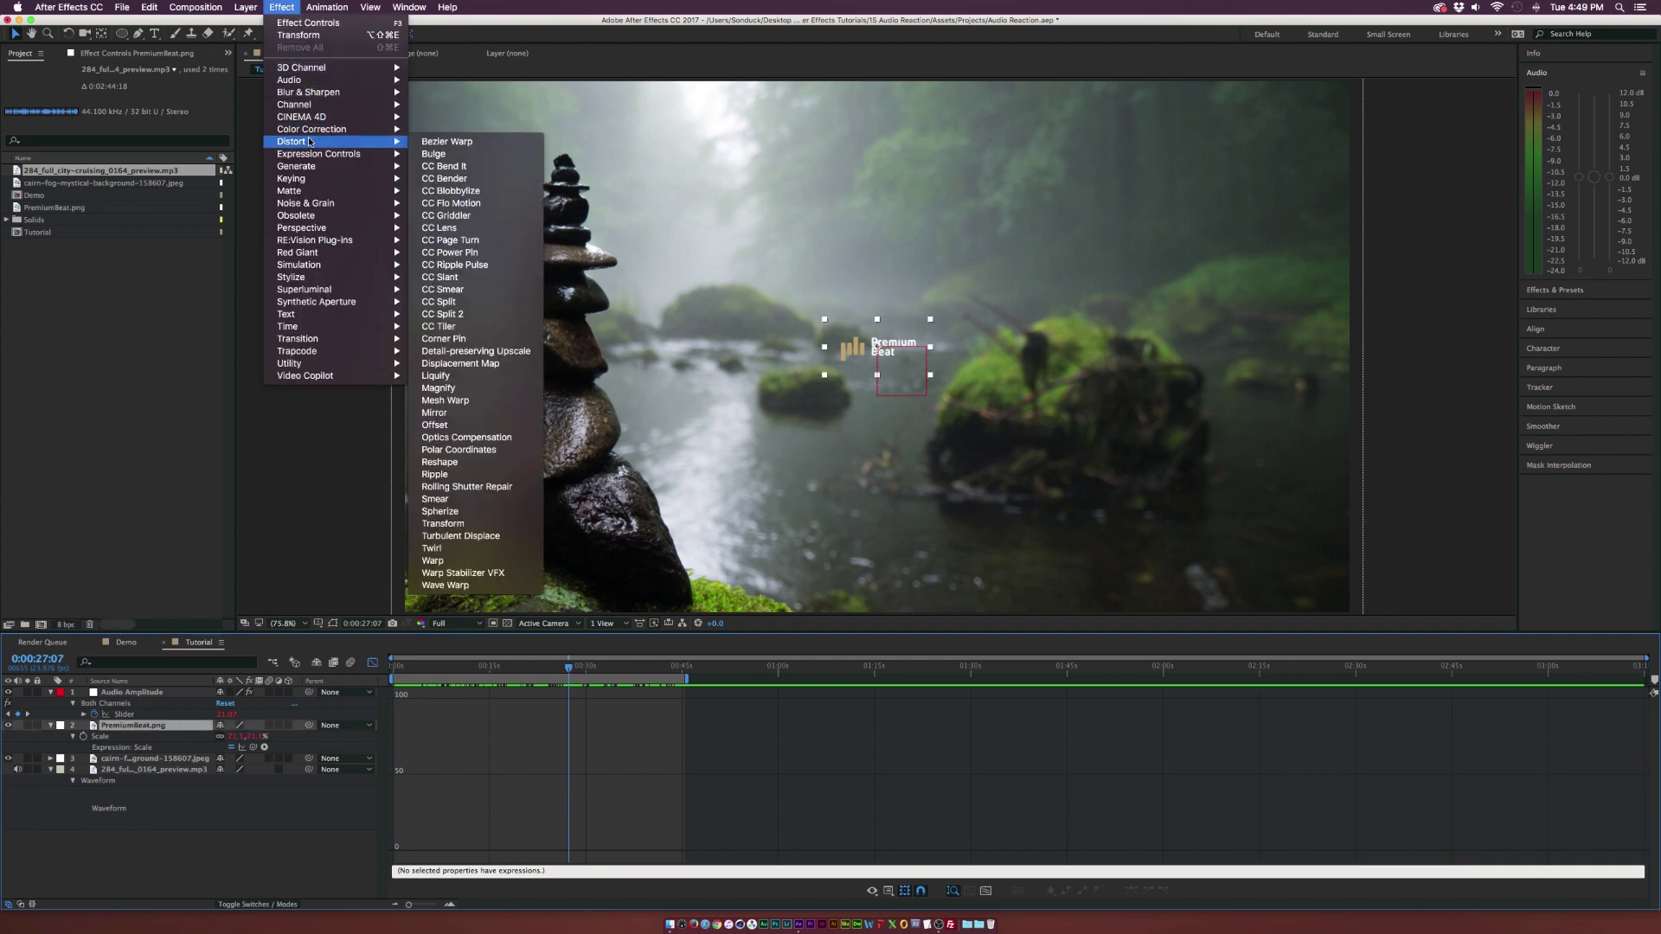
left_click(471, 524)
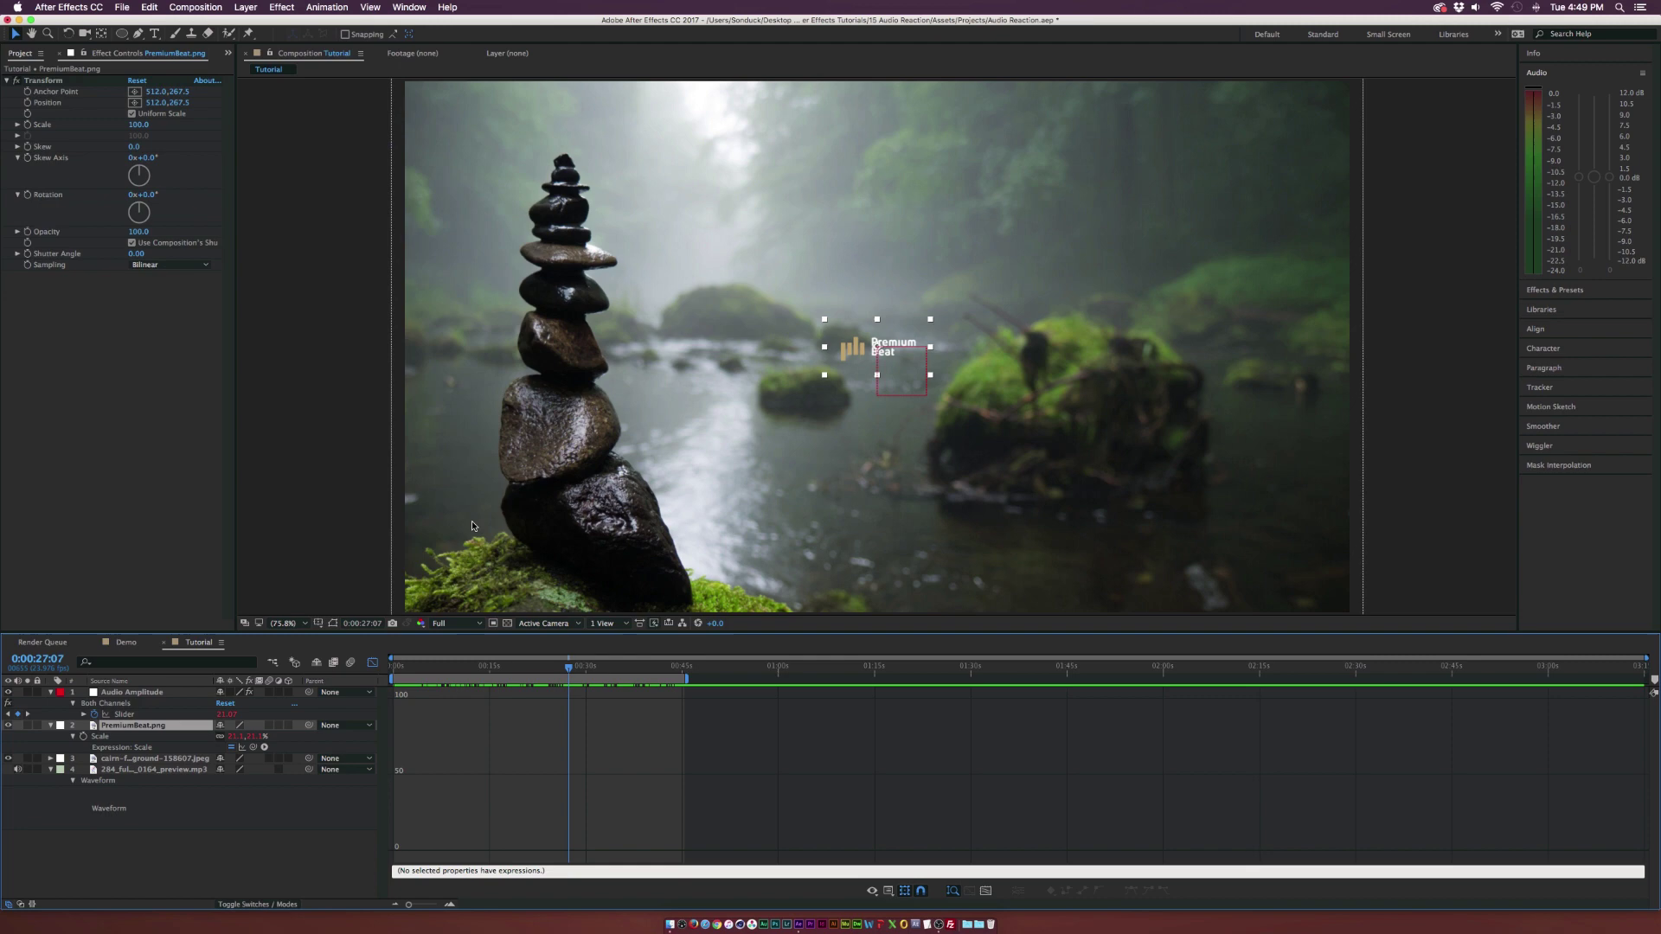
left_click_drag(138, 125, 268, 126)
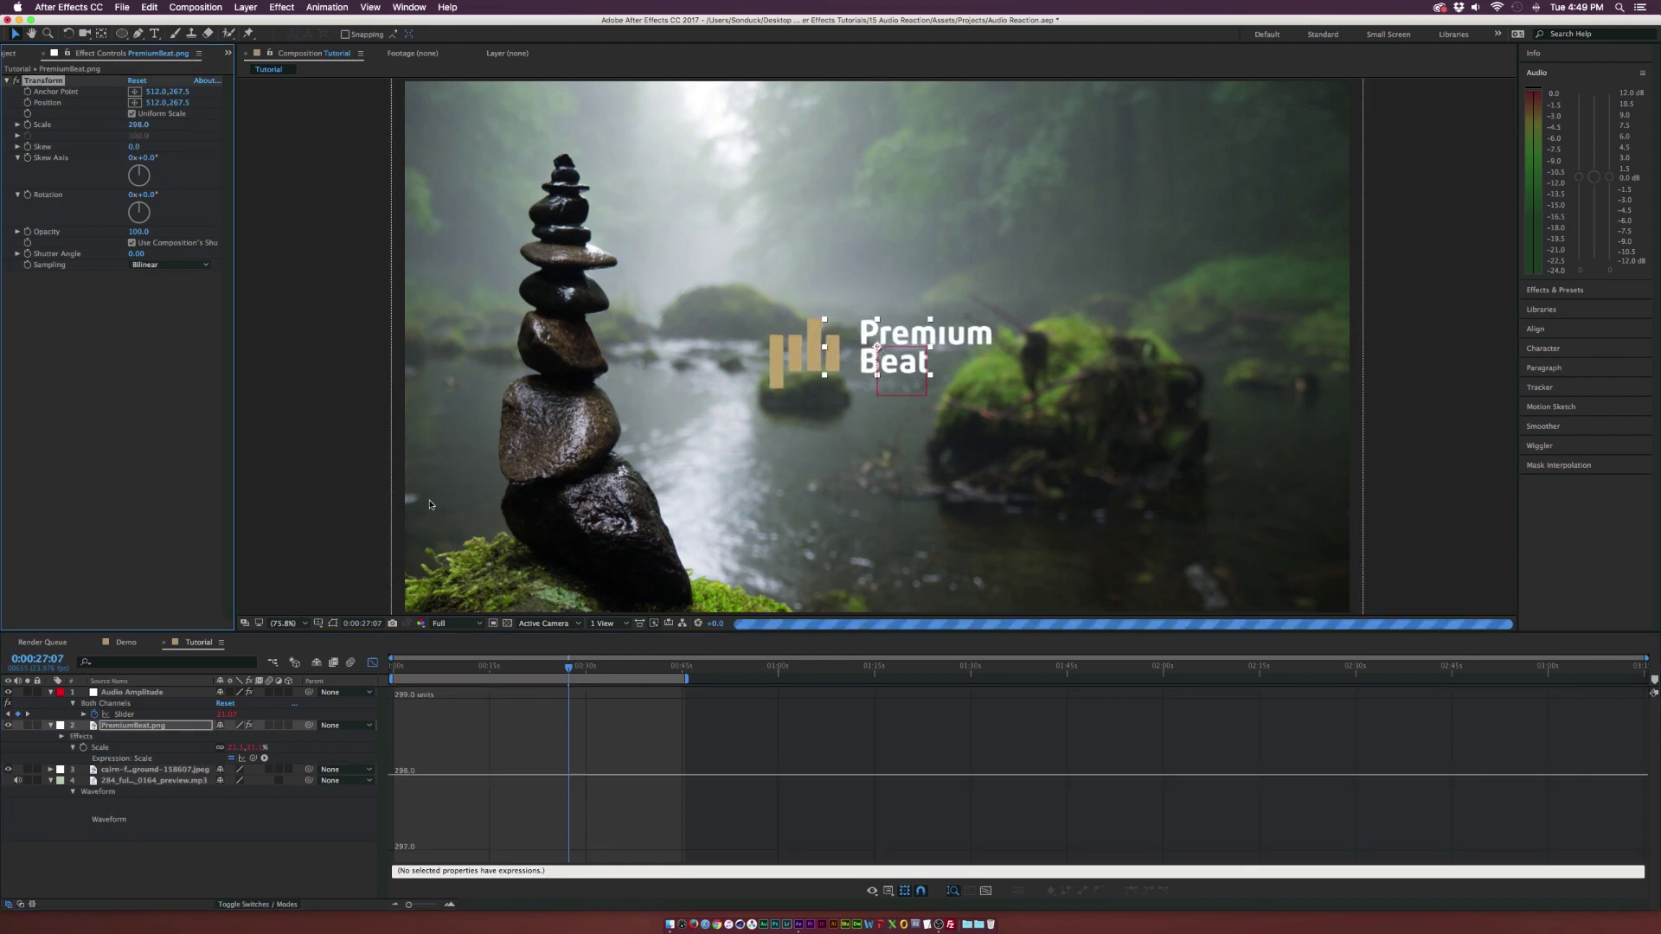
left_click(616, 672)
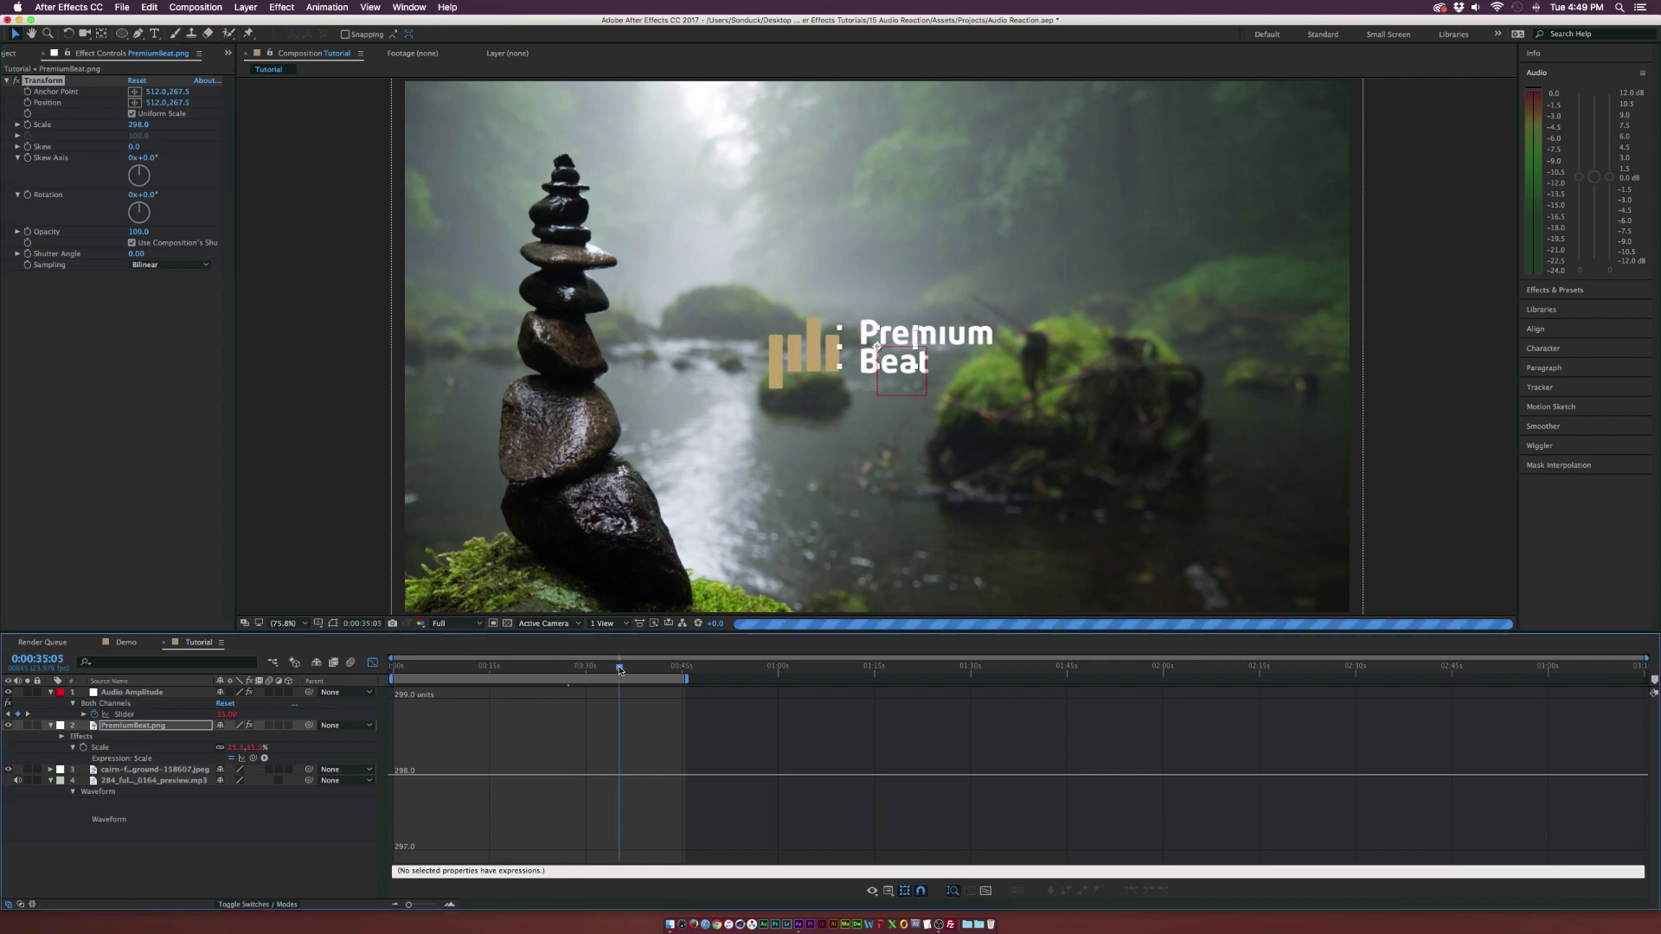
left_click(545, 673)
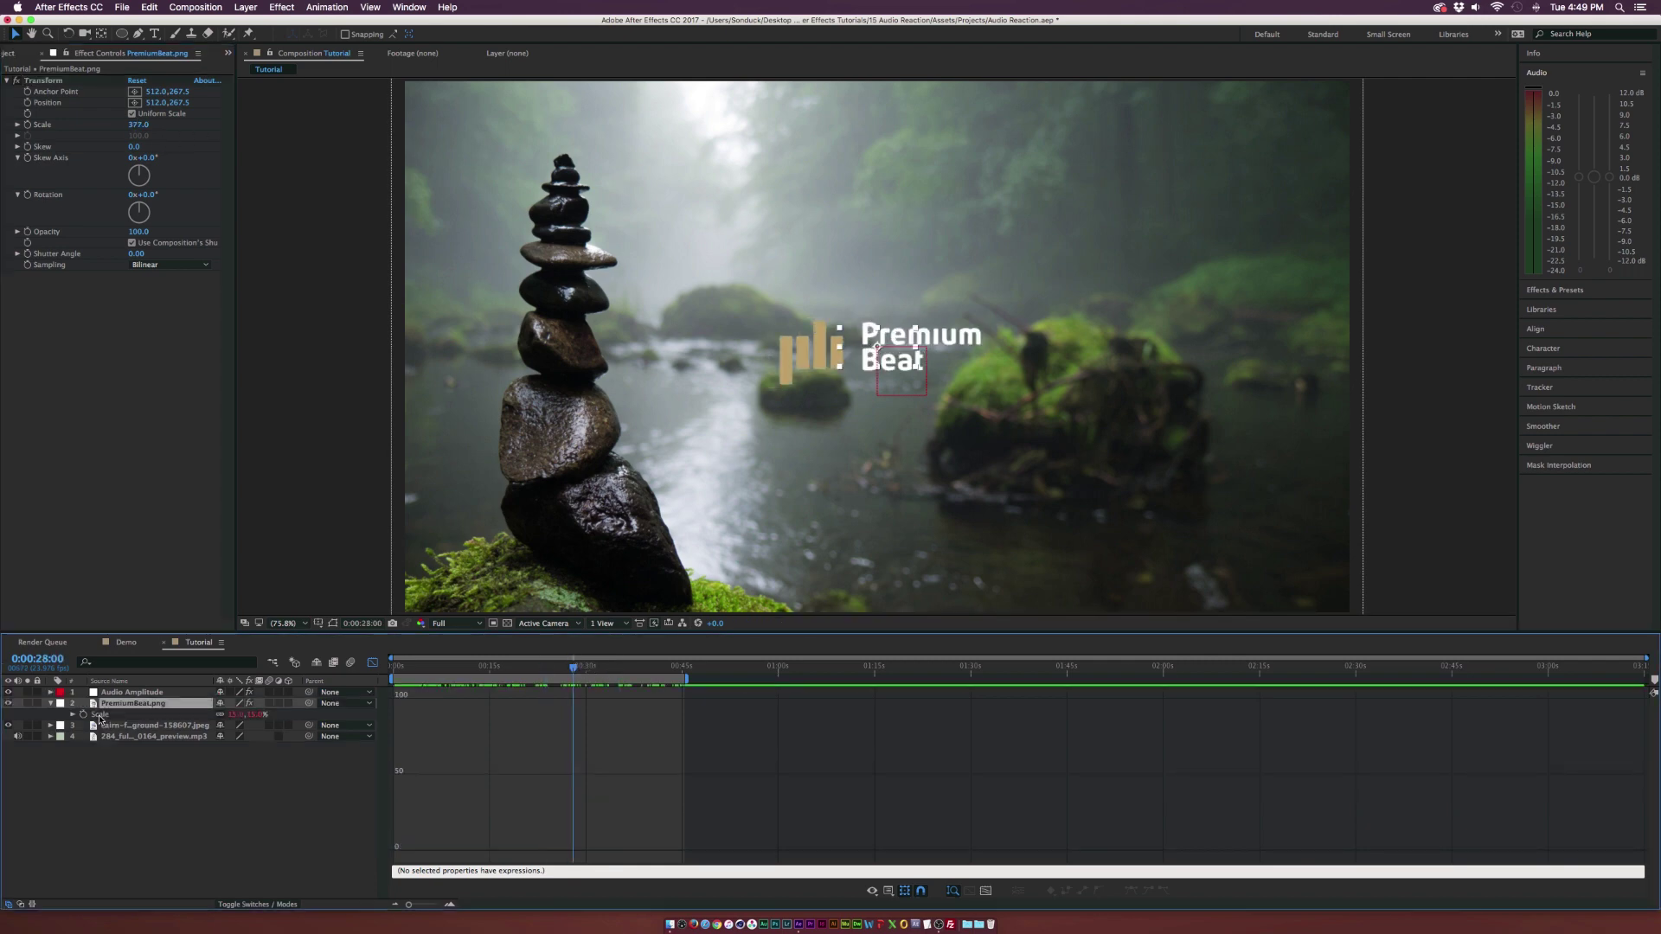
left_click(115, 805)
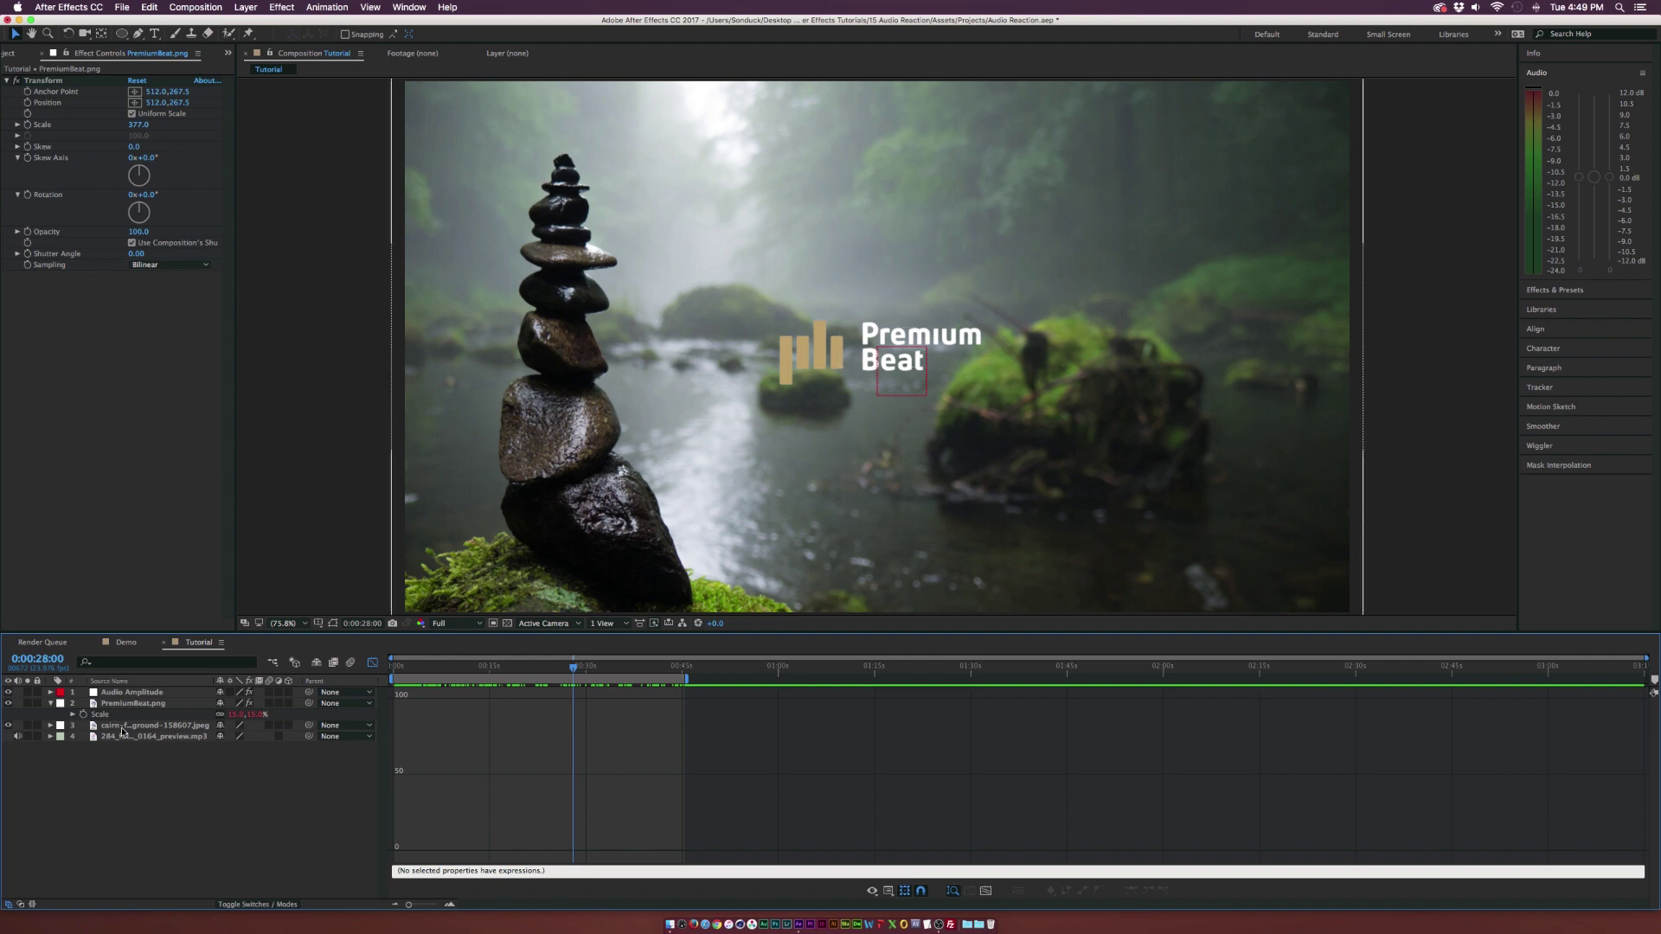
- Apply Brightness & Contrast to the forest cairn background layer
left_click(135, 727)
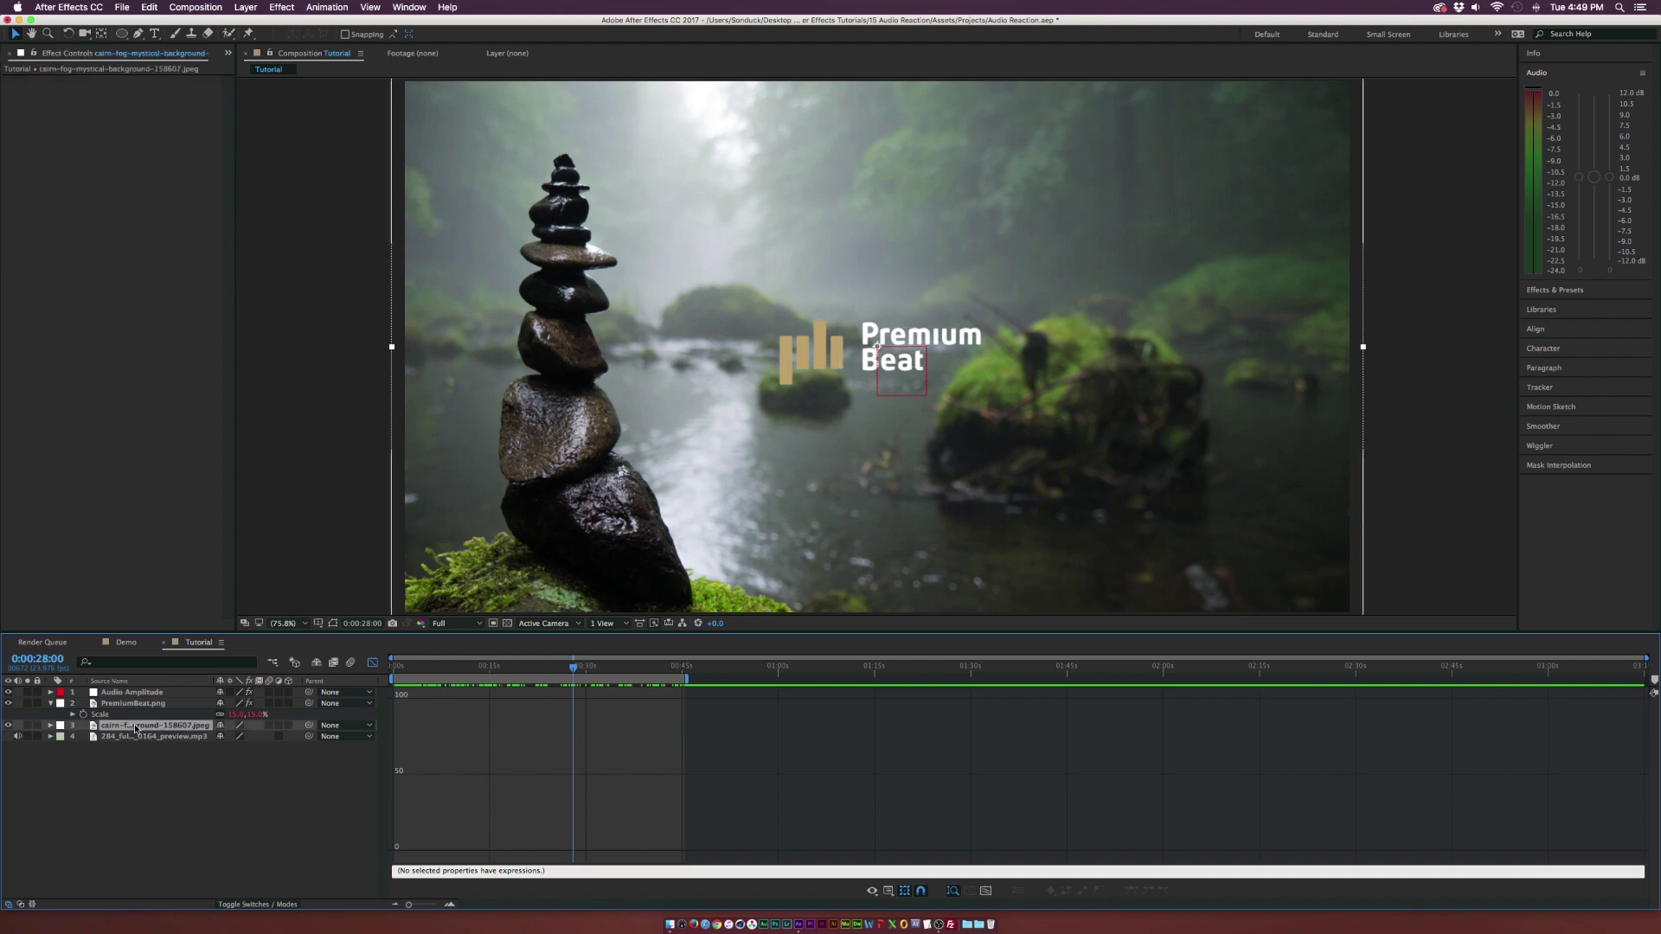
left_click(282, 7)
mouse_move(320, 128)
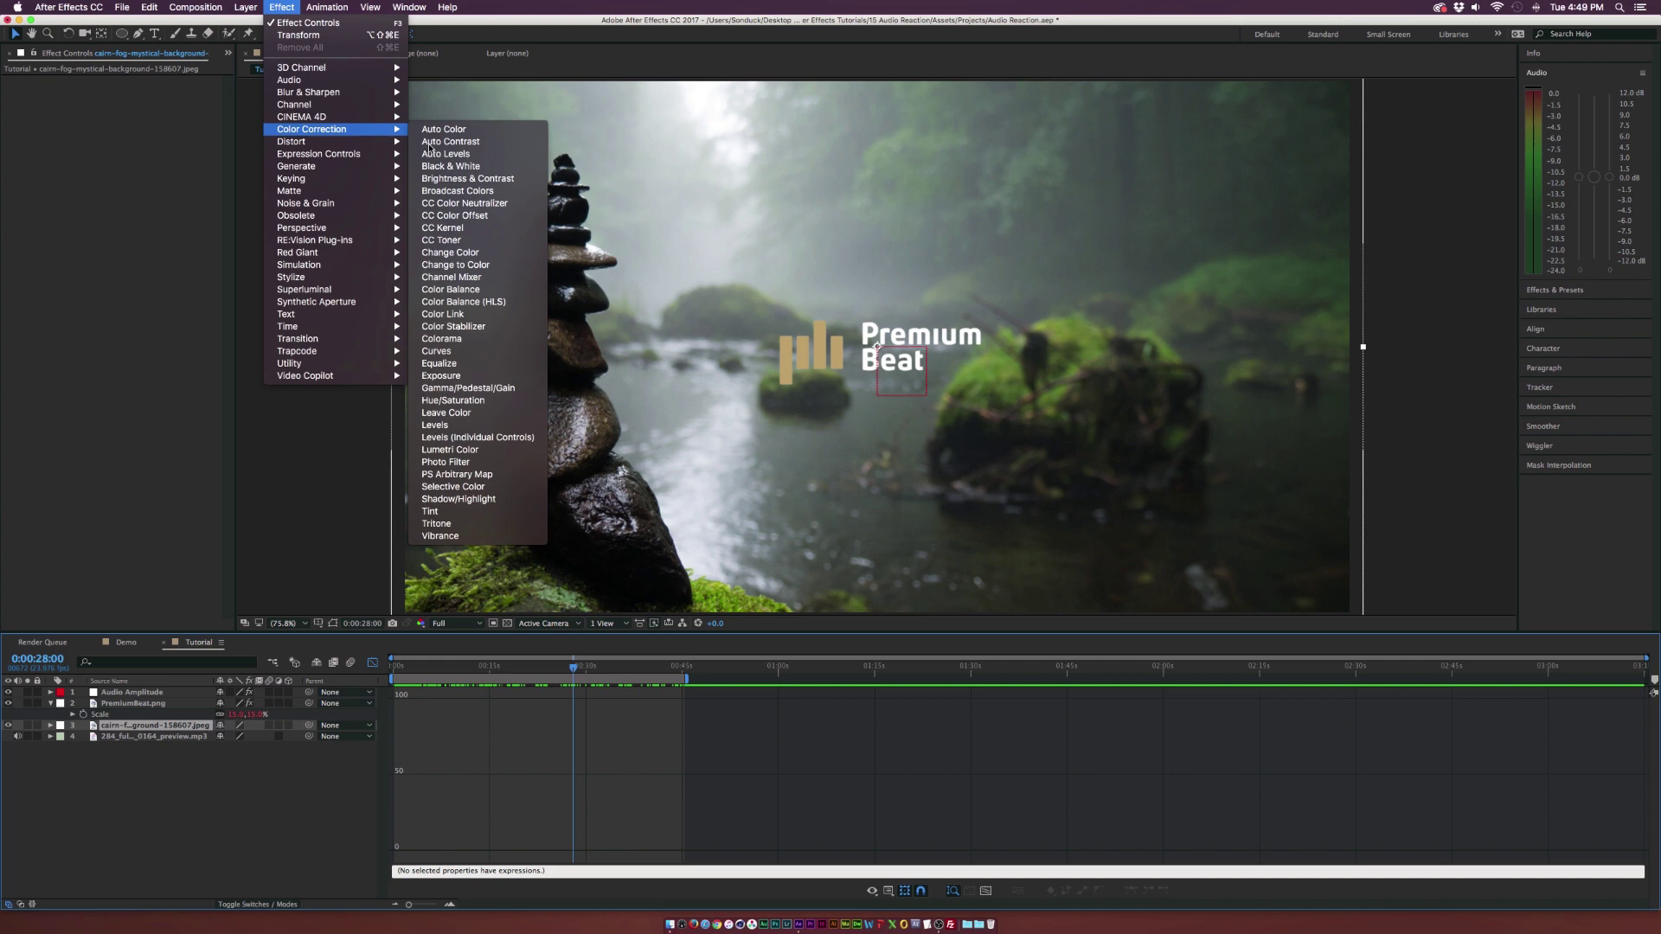
left_click(466, 178)
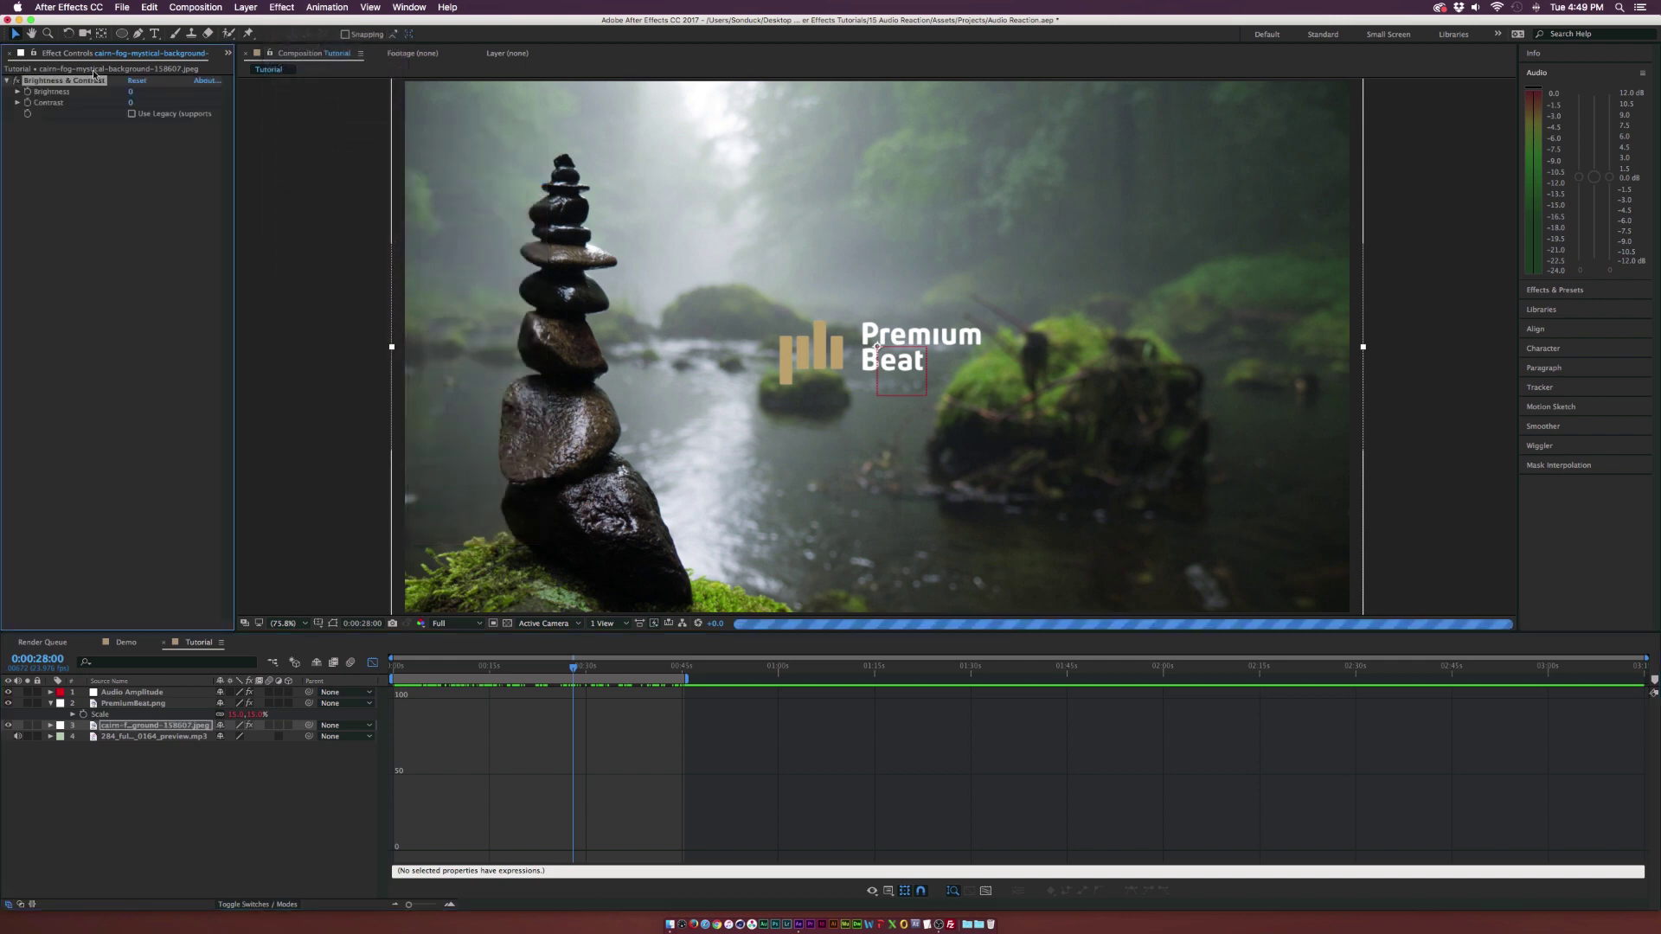
- Link the Brightness expression to the Audio Amplitude Both Channels Slider and preview with music
left_click(28, 92, "alt")
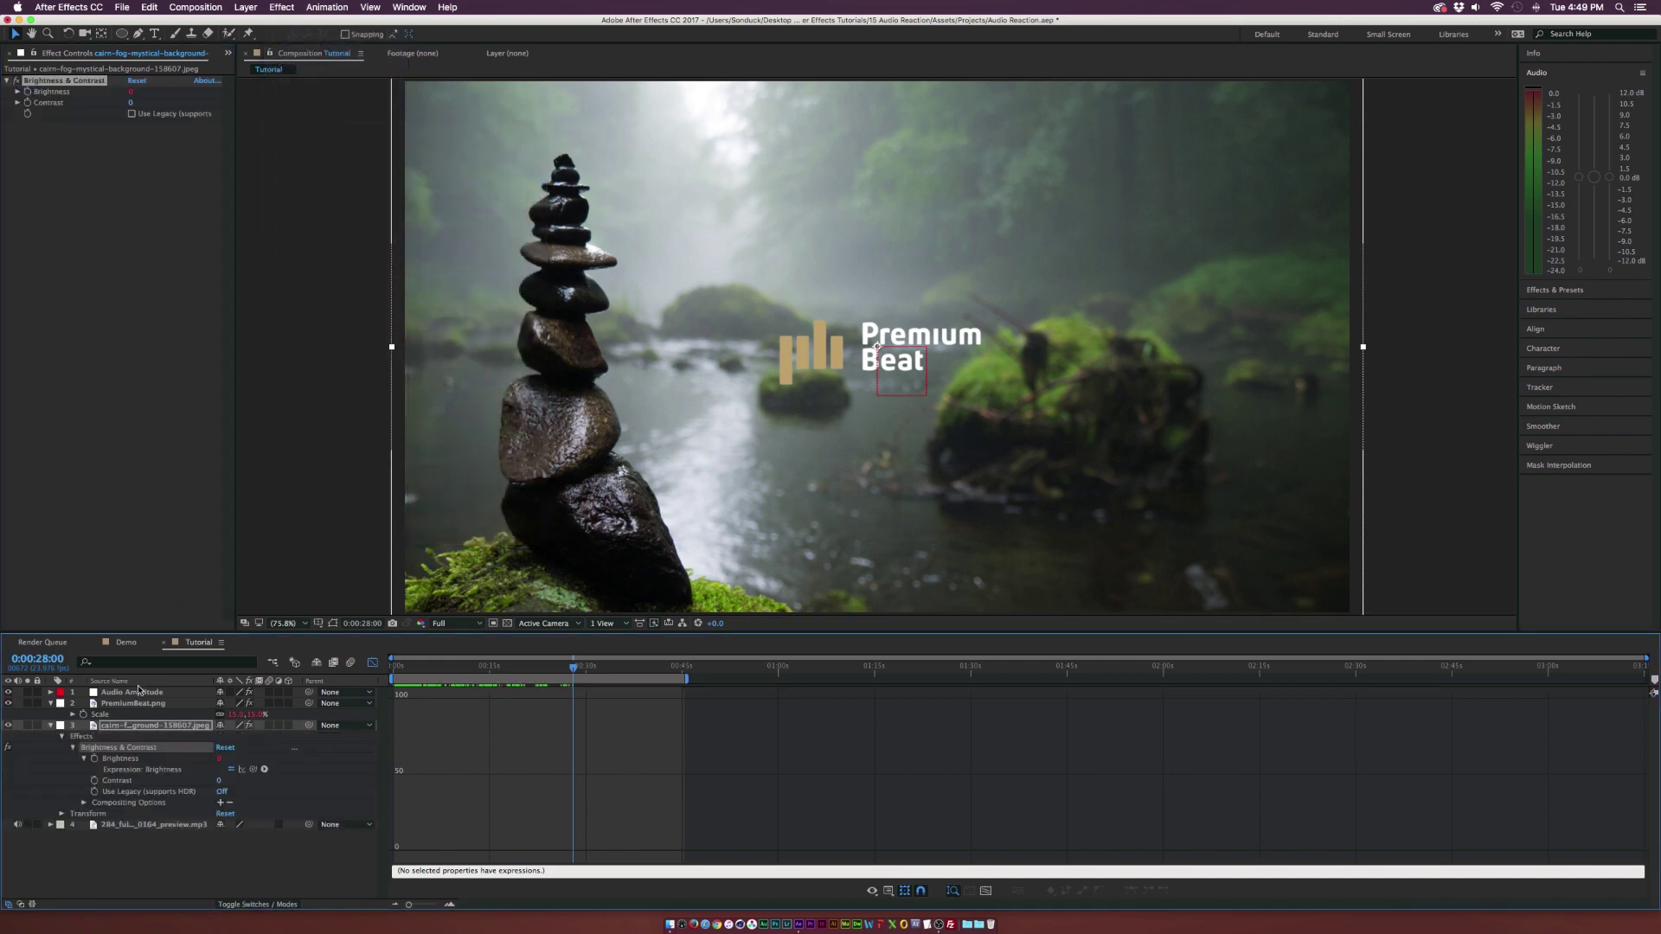
left_click(135, 693)
key("u")
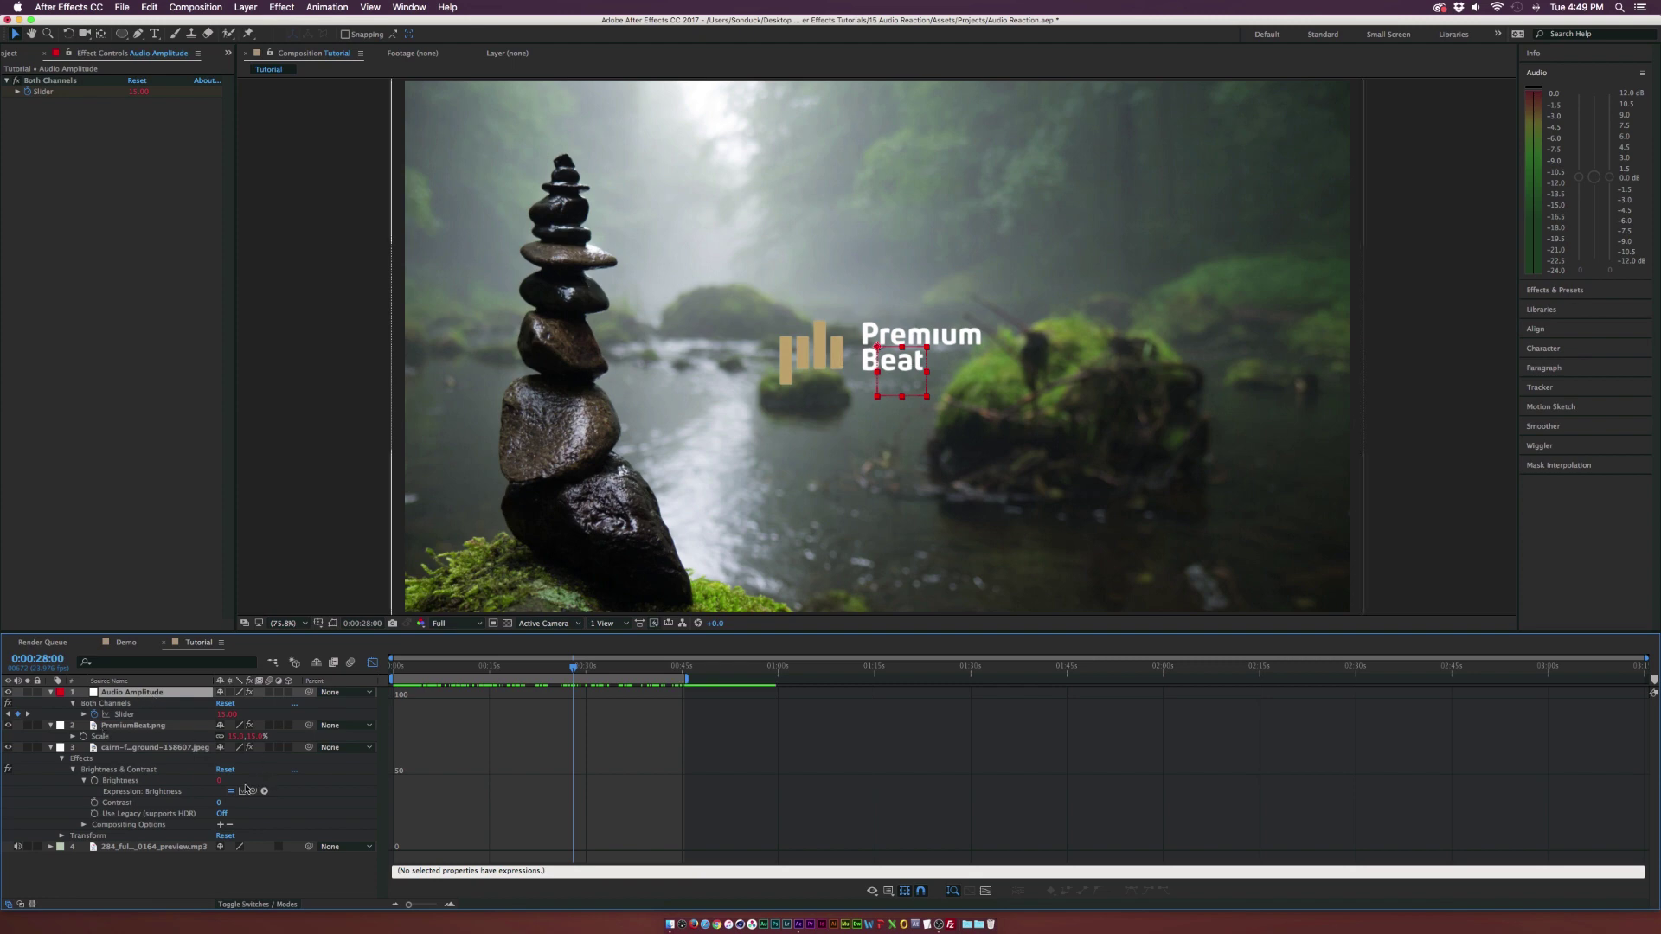
left_click_drag(253, 791, 127, 718)
key("space")
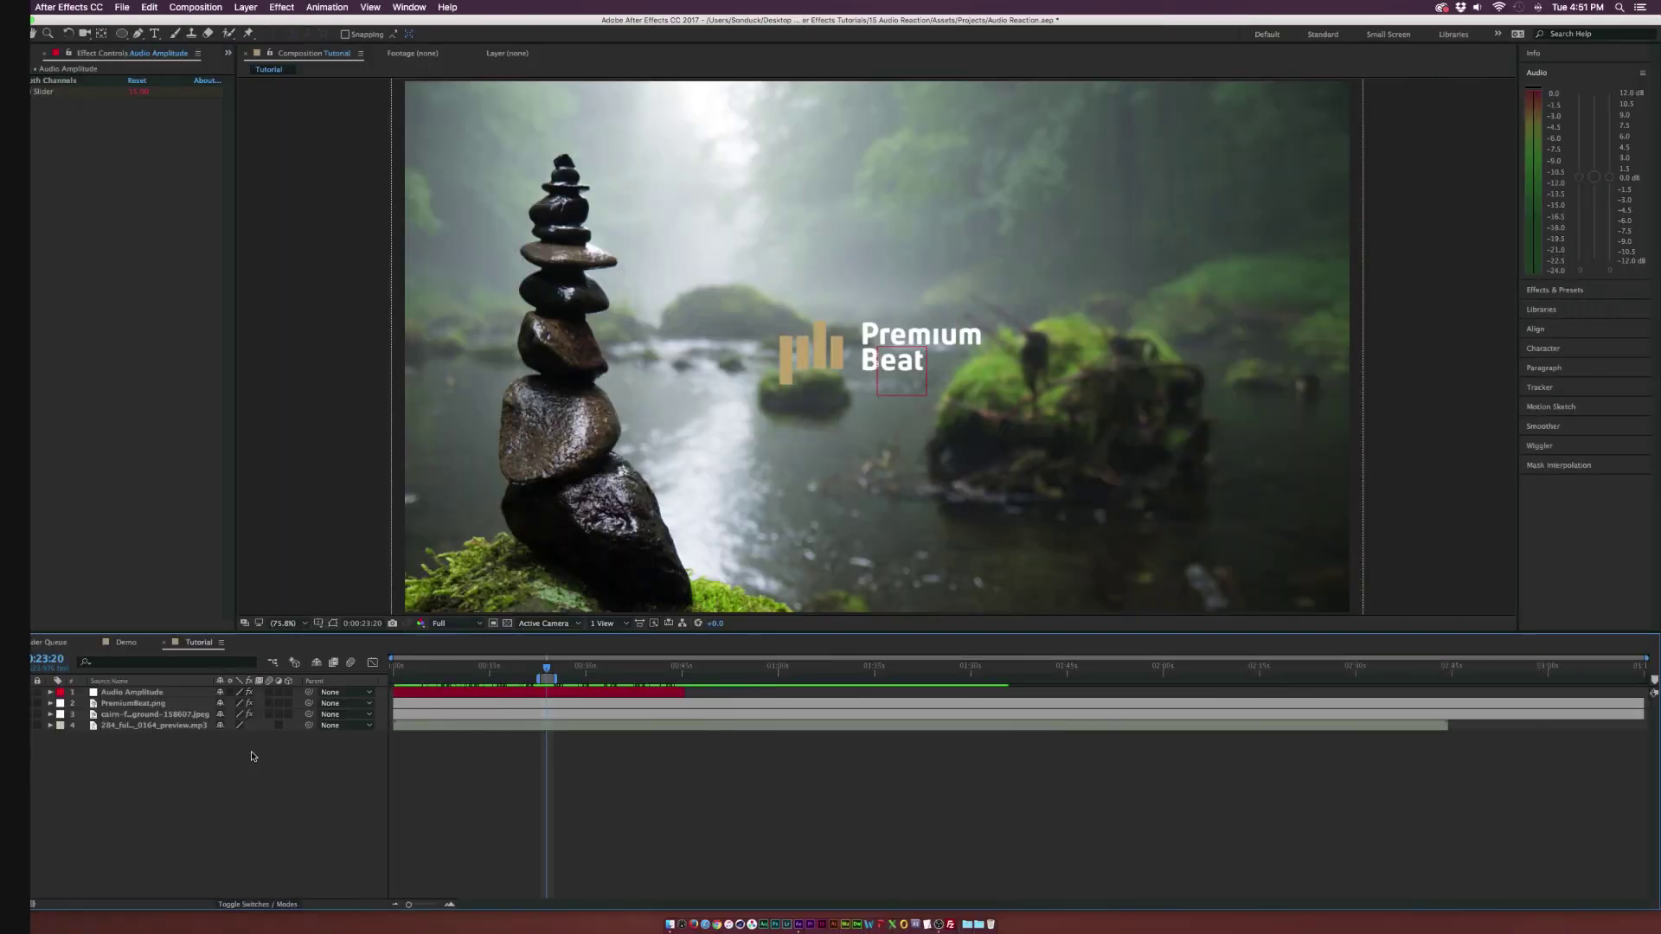
- Enable motion blur on PremiumBeat.png and the cairn layer, plus composition-wide motion blur
left_click_drag(269, 703, 269, 714)
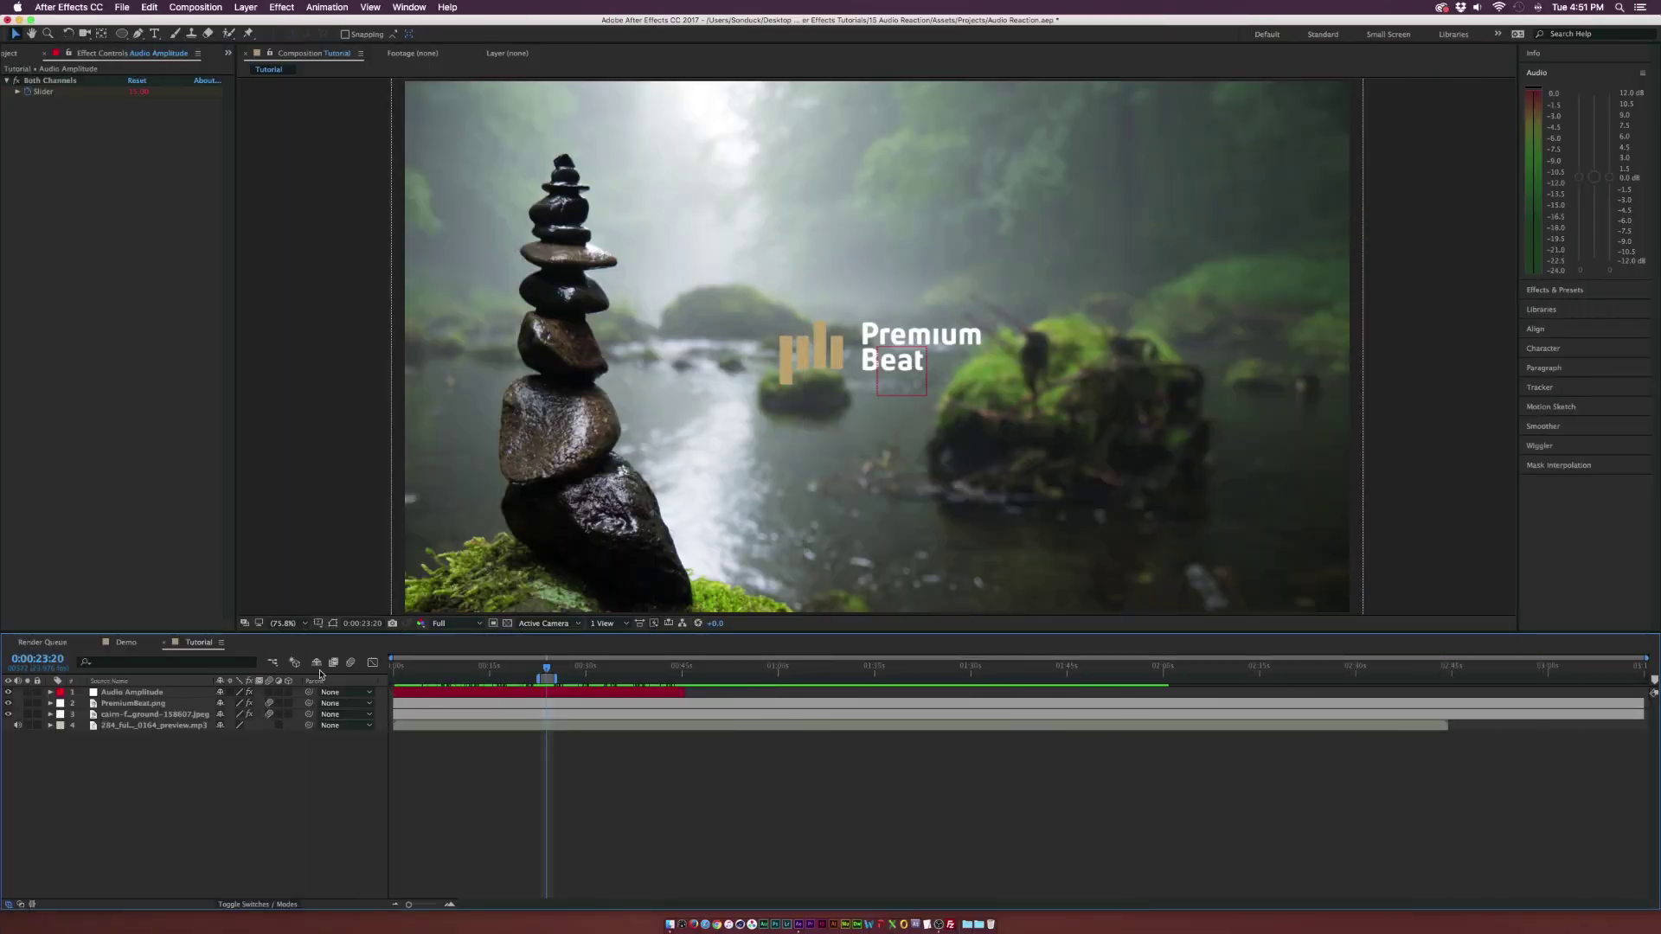
left_click(349, 665)
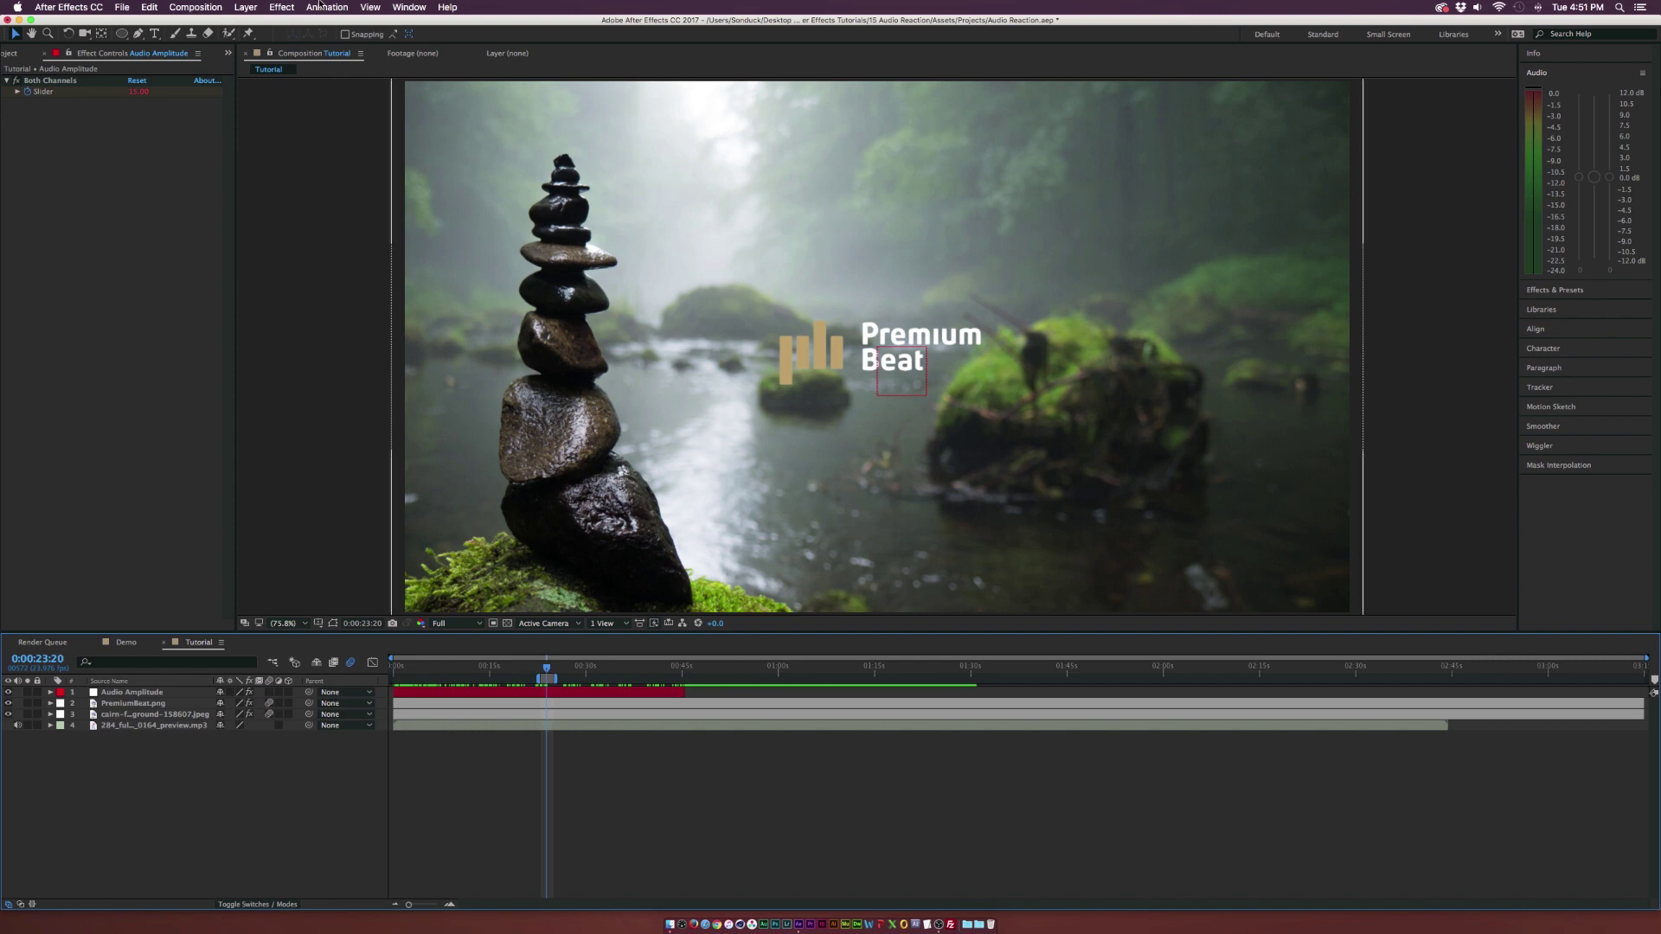
- Create a new full-frame solid layer named React
left_click(246, 7)
mouse_move(253, 22)
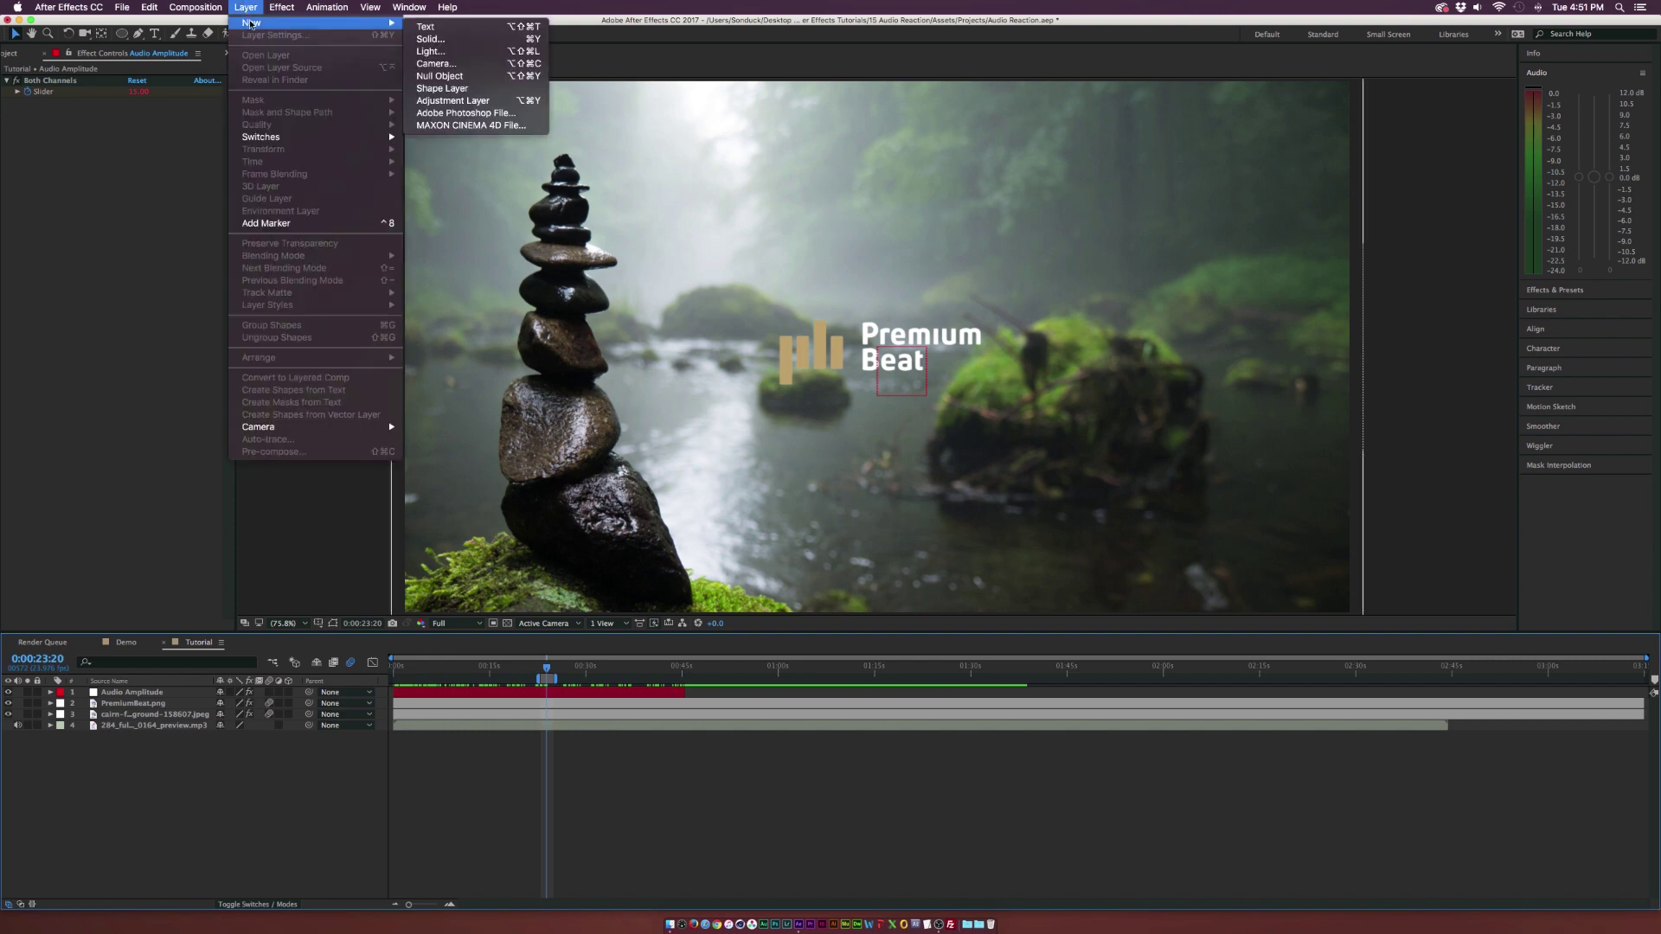
left_click(449, 42)
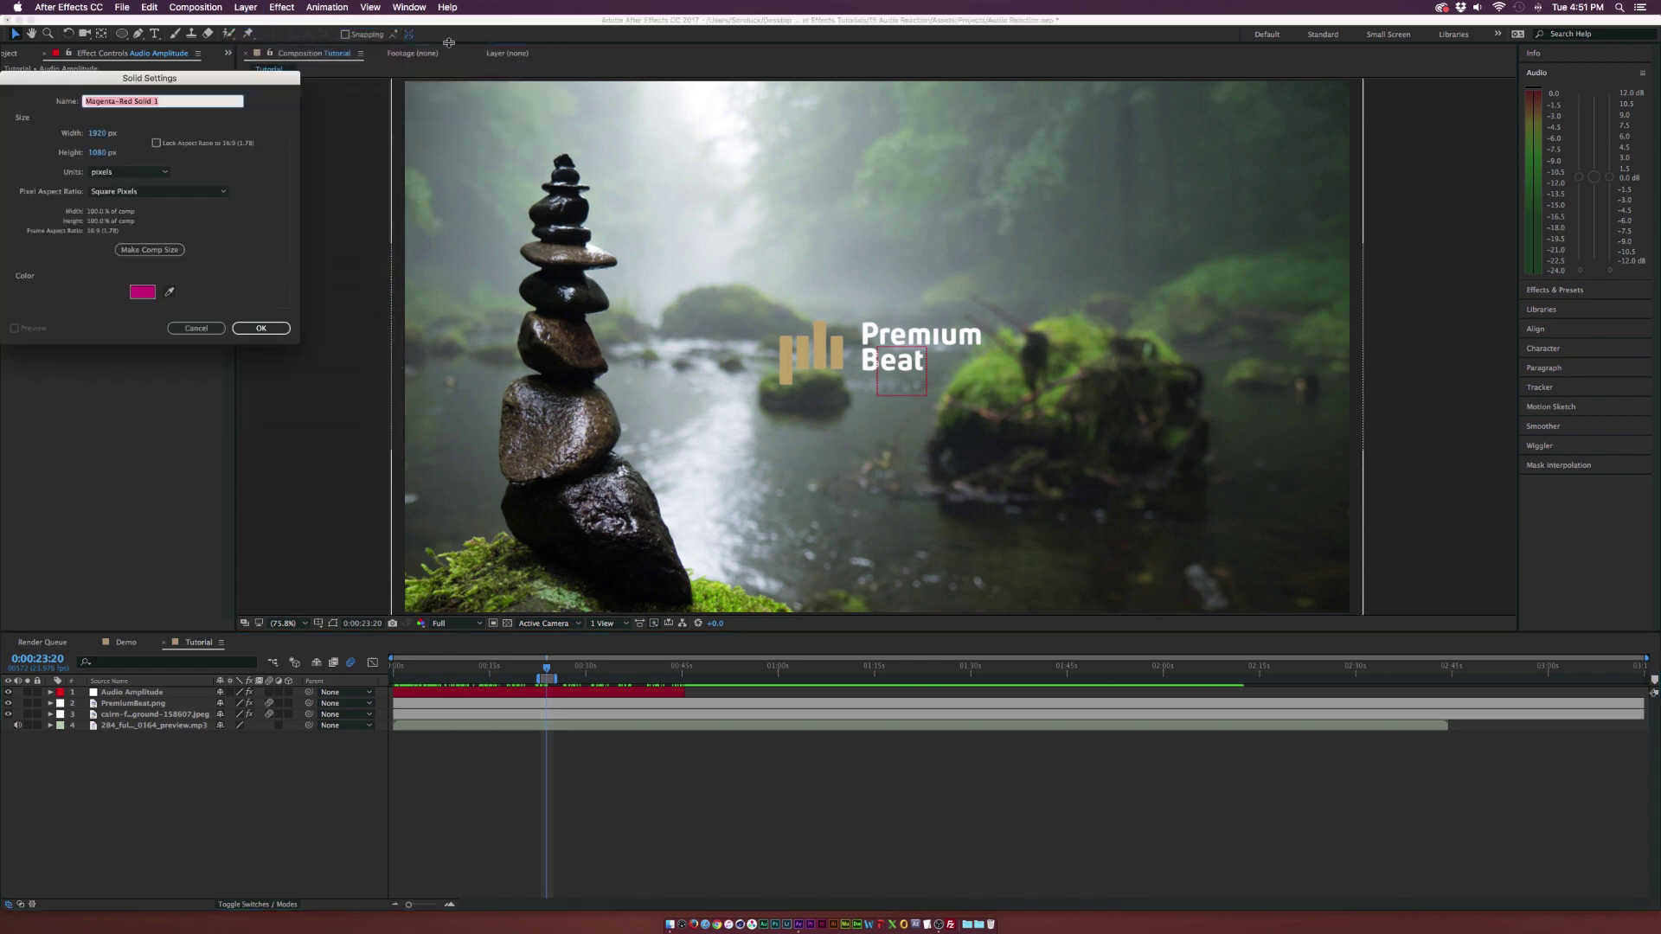
type("React")
key("Return")
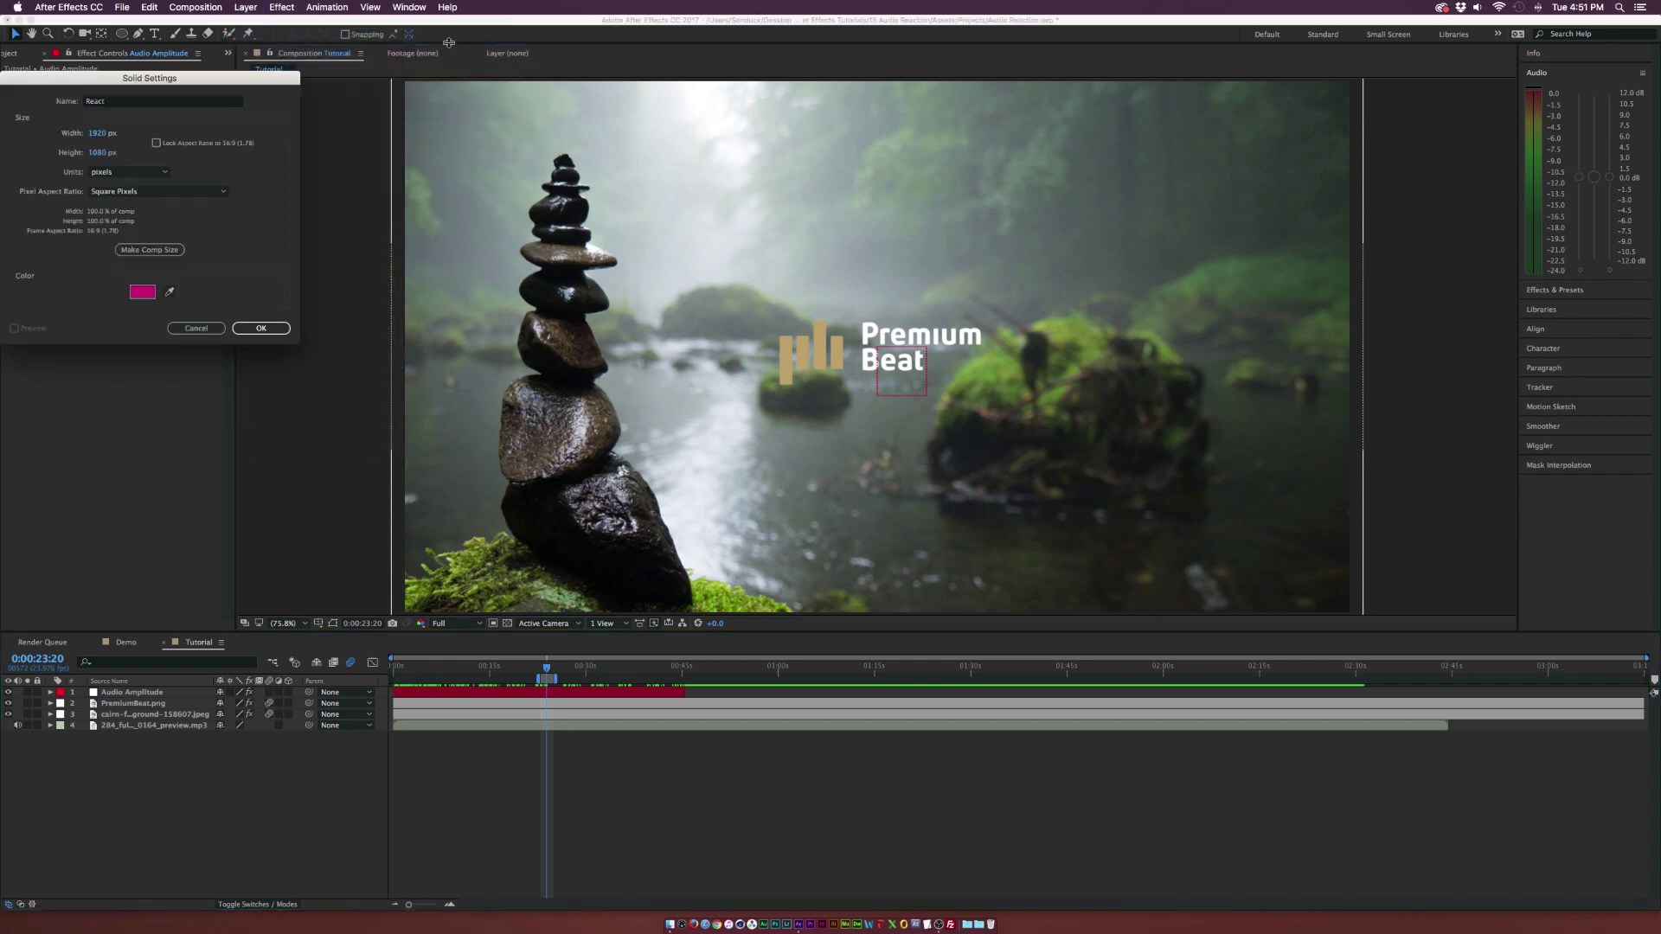
left_click(284, 7)
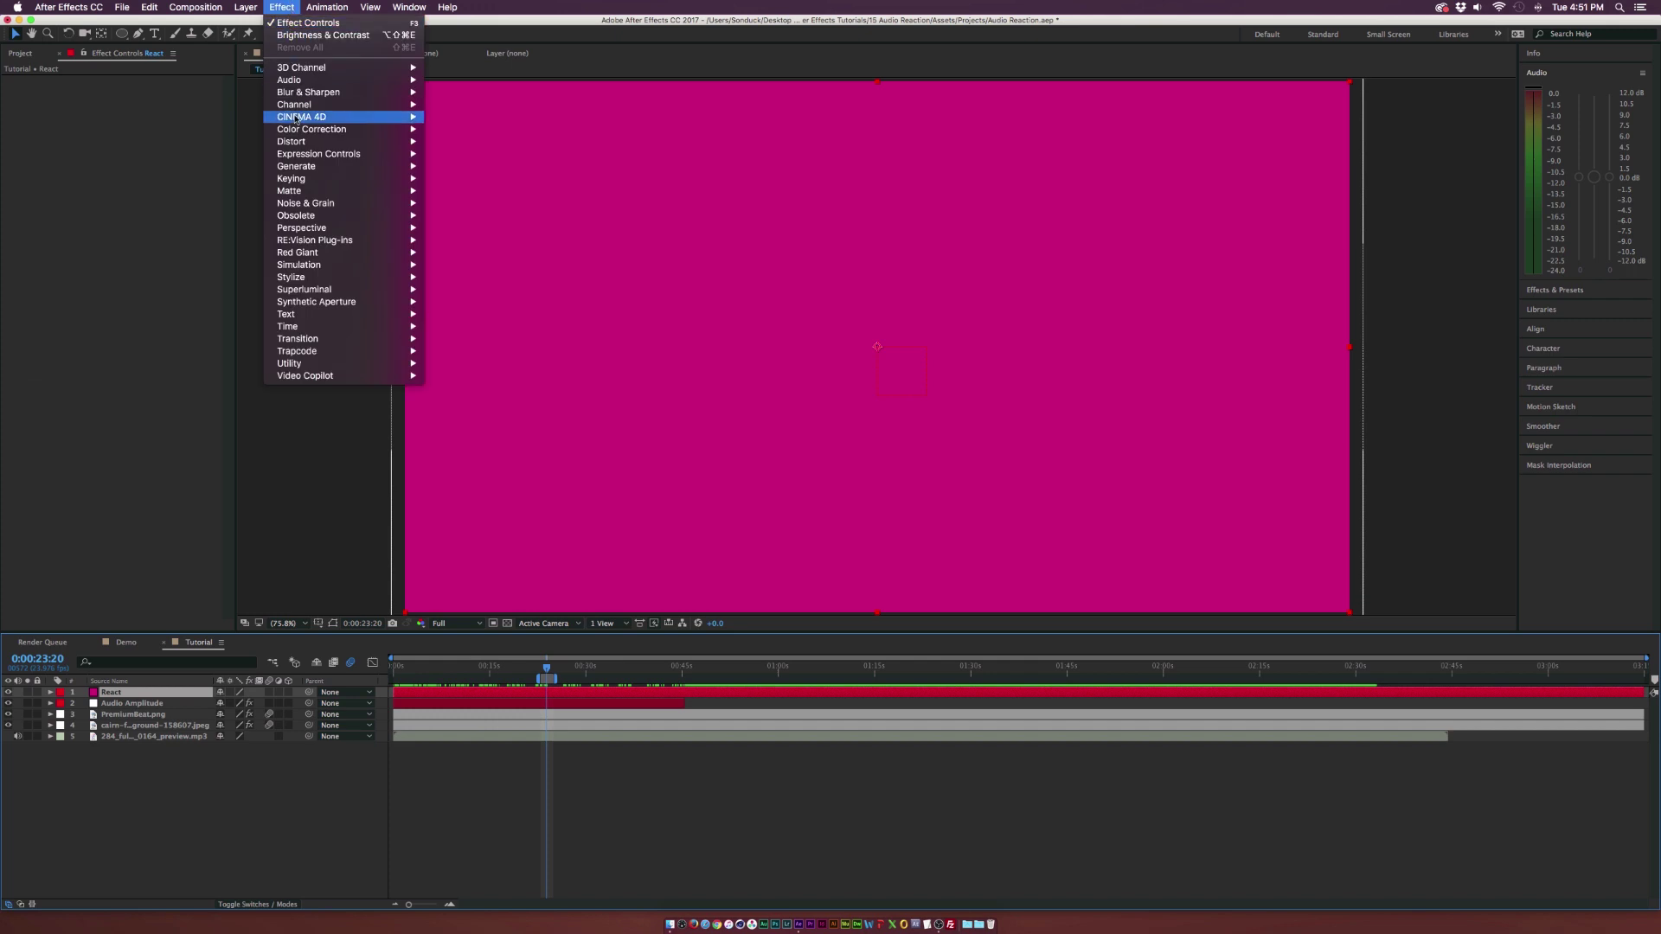
mouse_move(299, 166)
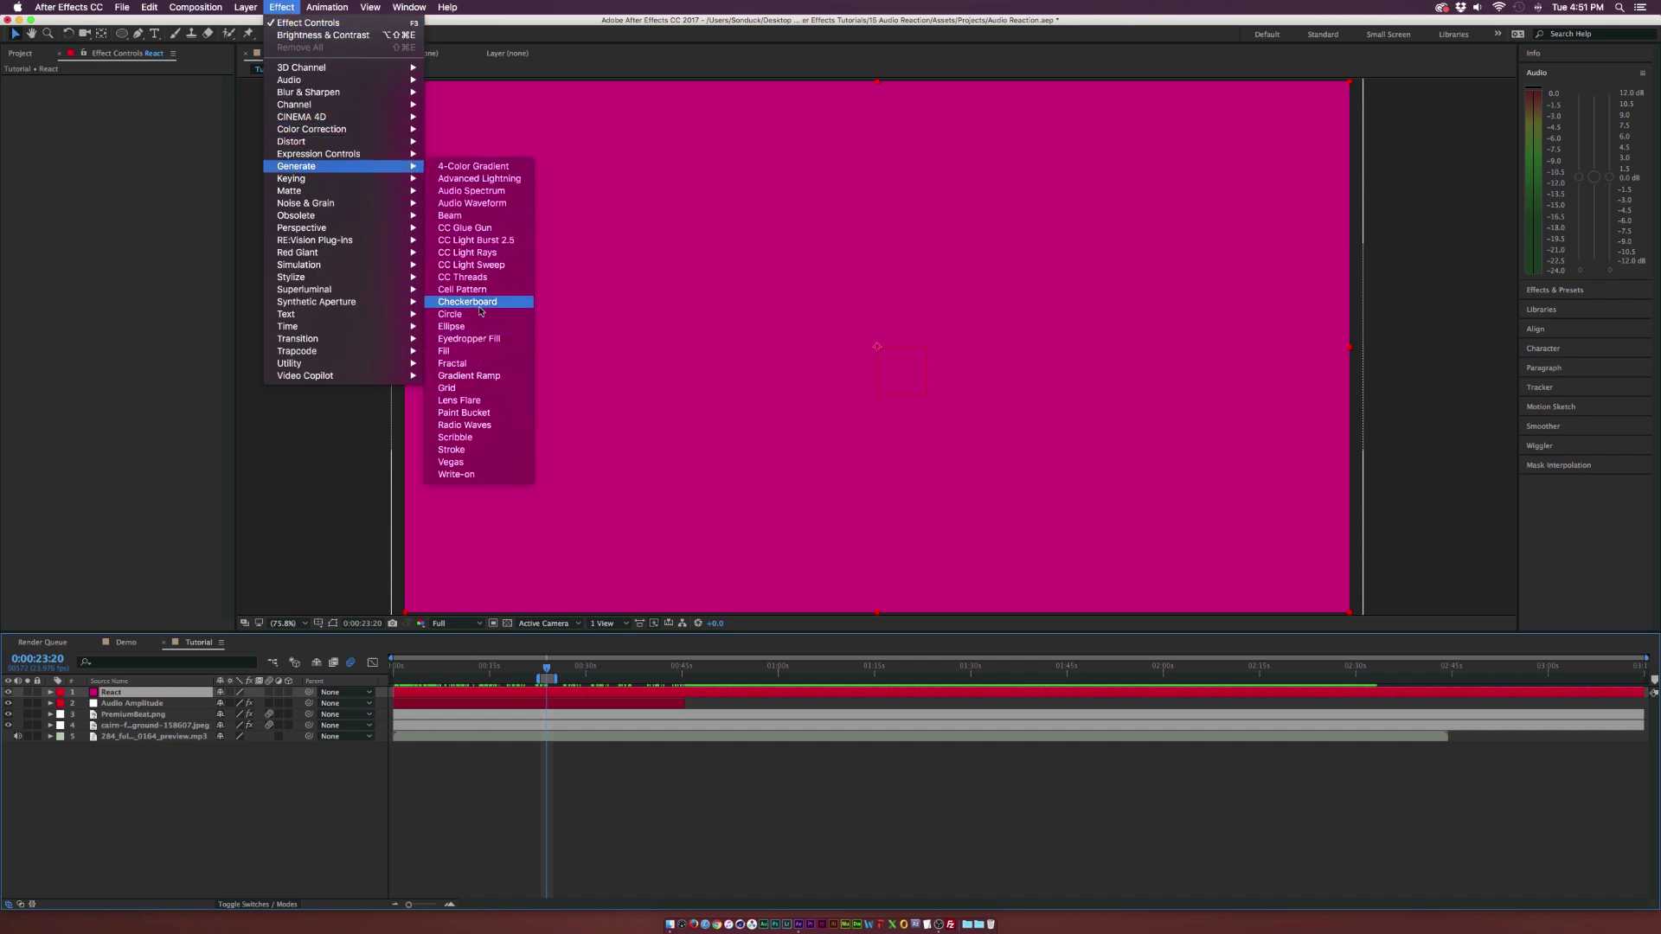
- Apply Audio Spectrum to the React solid, solo it, and scrub to check the spectrum line
left_click(483, 191)
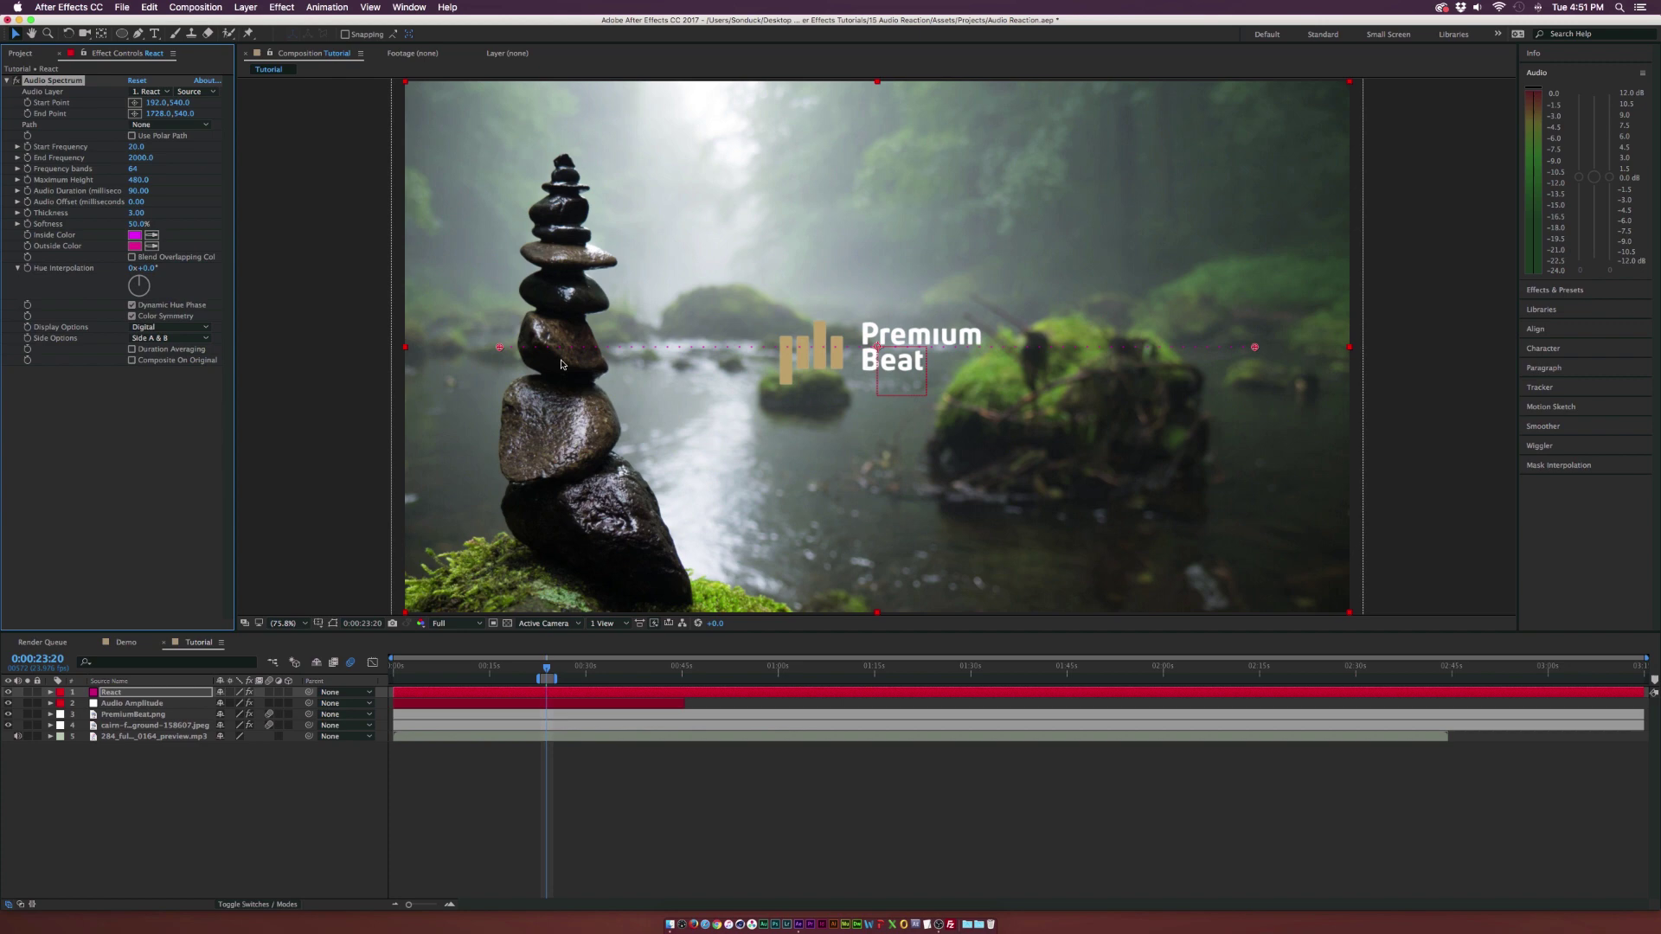
left_click(27, 692)
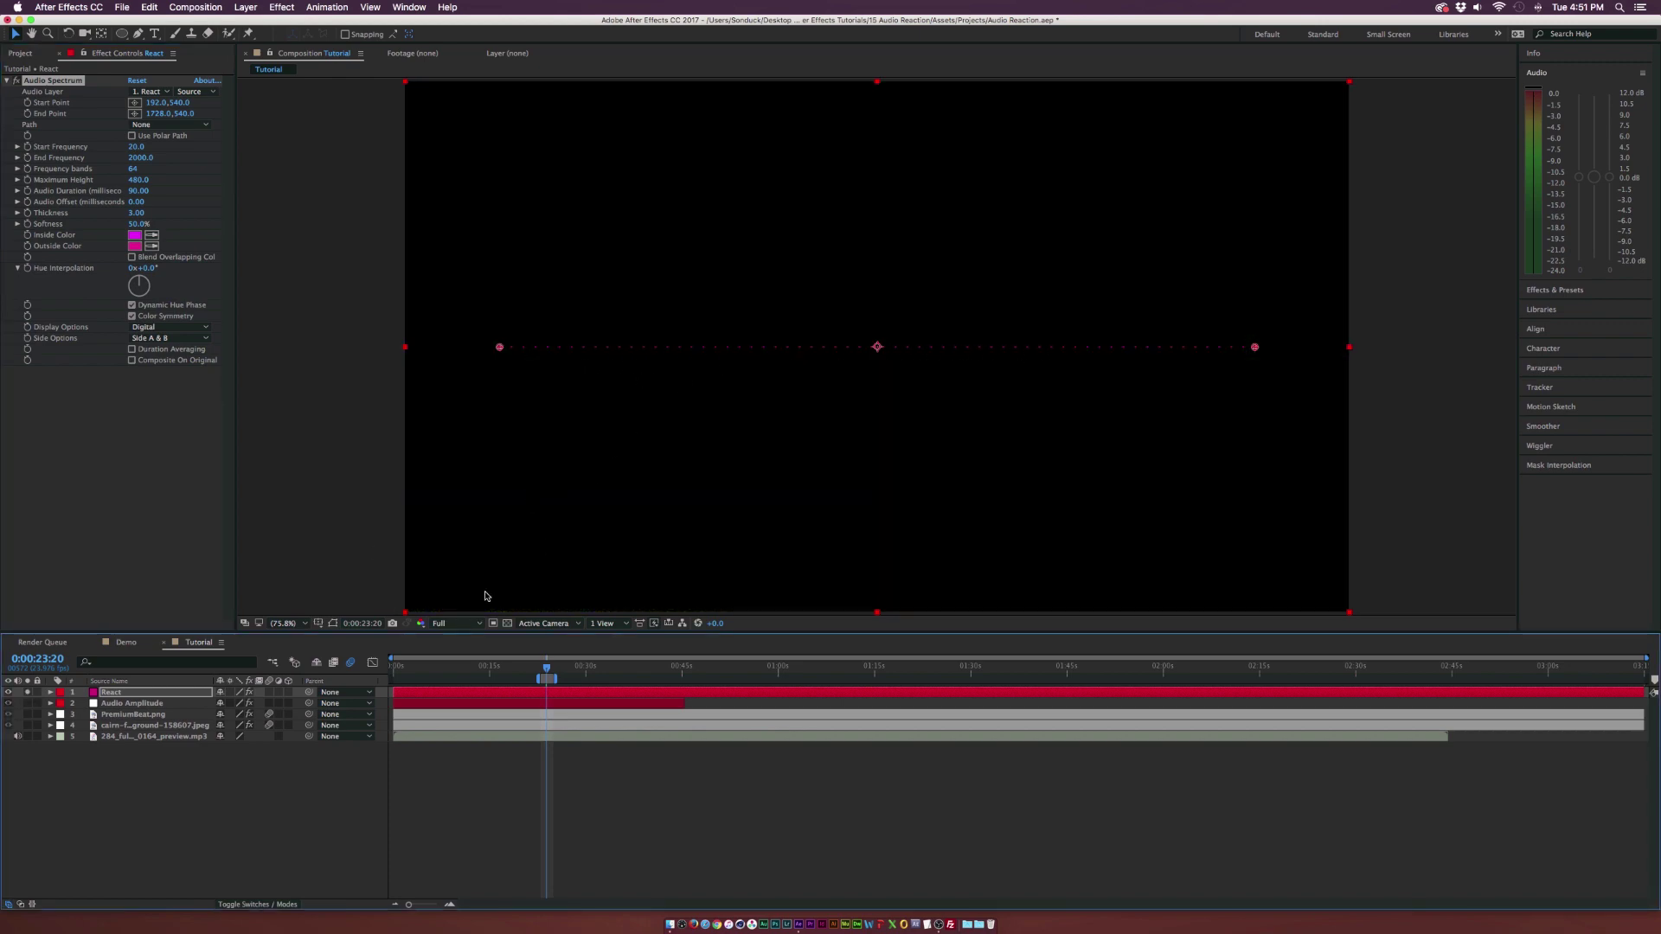
left_click_drag(543, 670, 542, 666)
- Set Audio Spectrum's Audio Layer to the 284_full music mp3 and scrub to check the bars
left_click(49, 93)
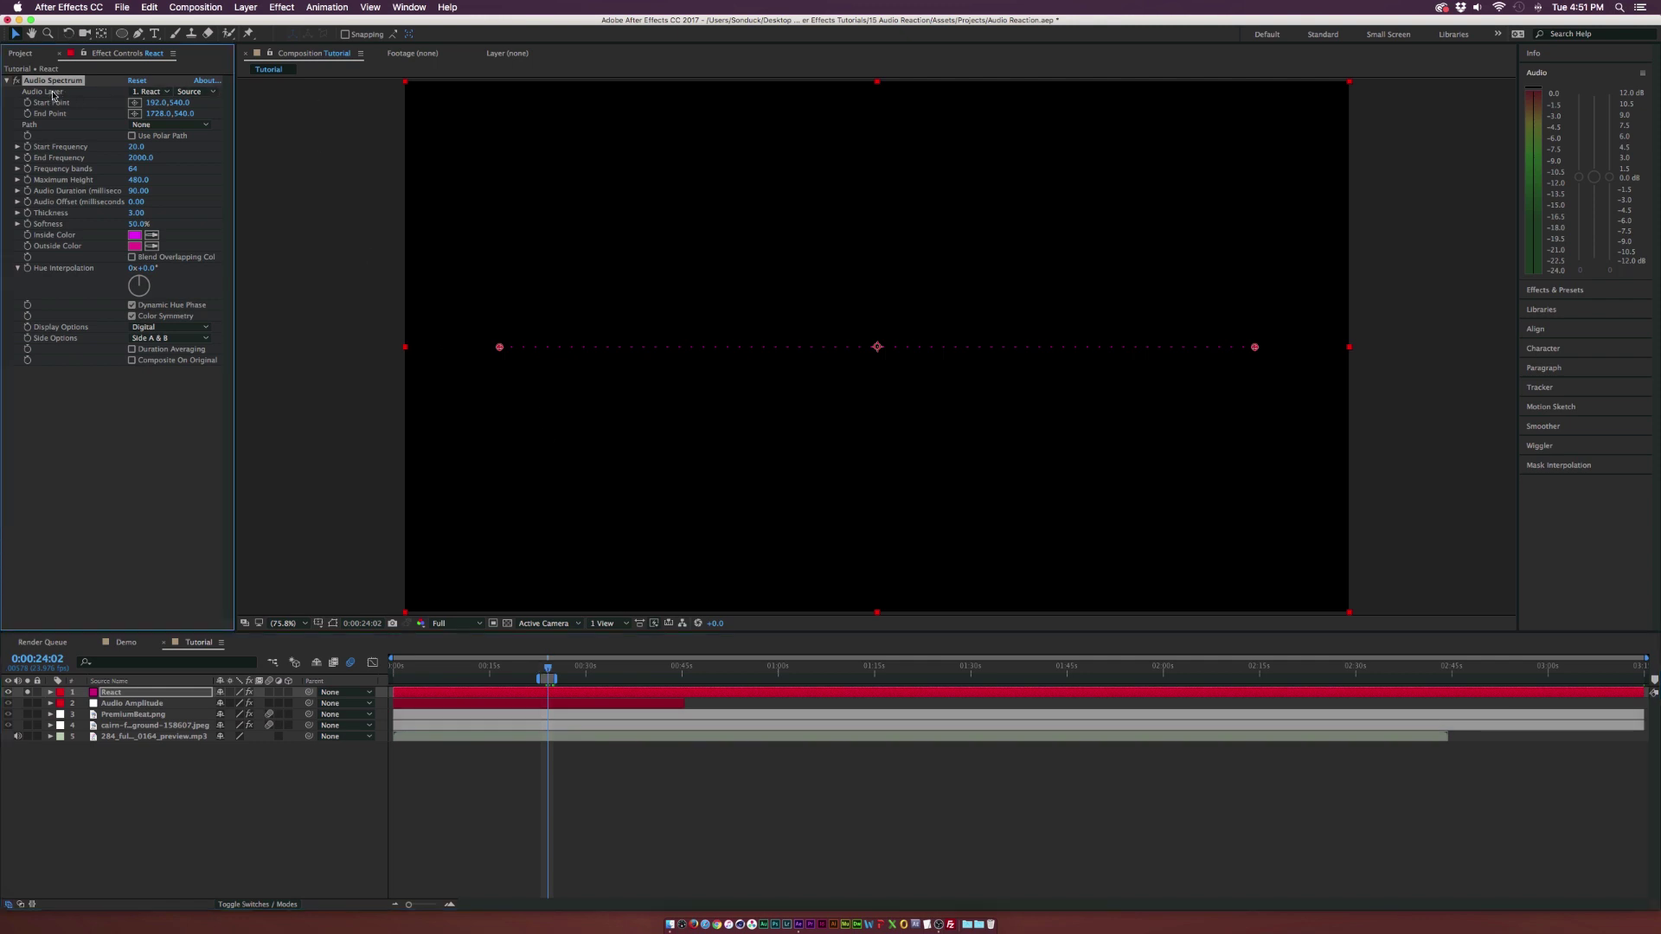
left_click(148, 93)
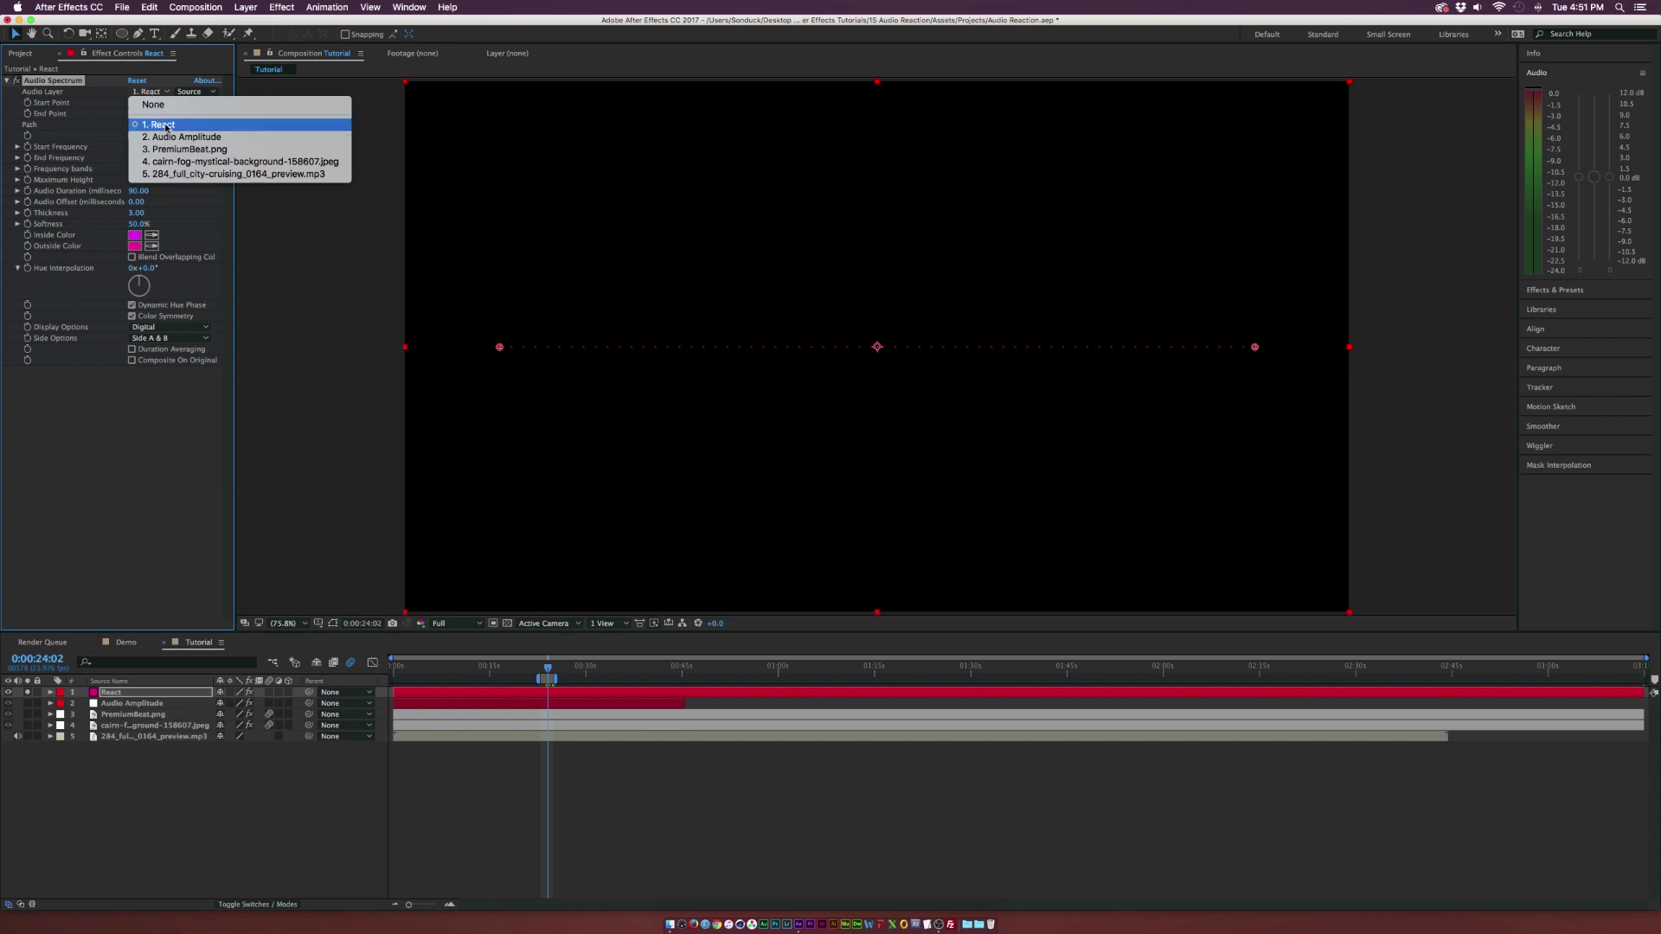
left_click(182, 177)
mouse_move(547, 673)
left_mouse_down()
mouse_move(586, 674)
mouse_move(545, 675)
mouse_move(559, 674)
left_mouse_up()
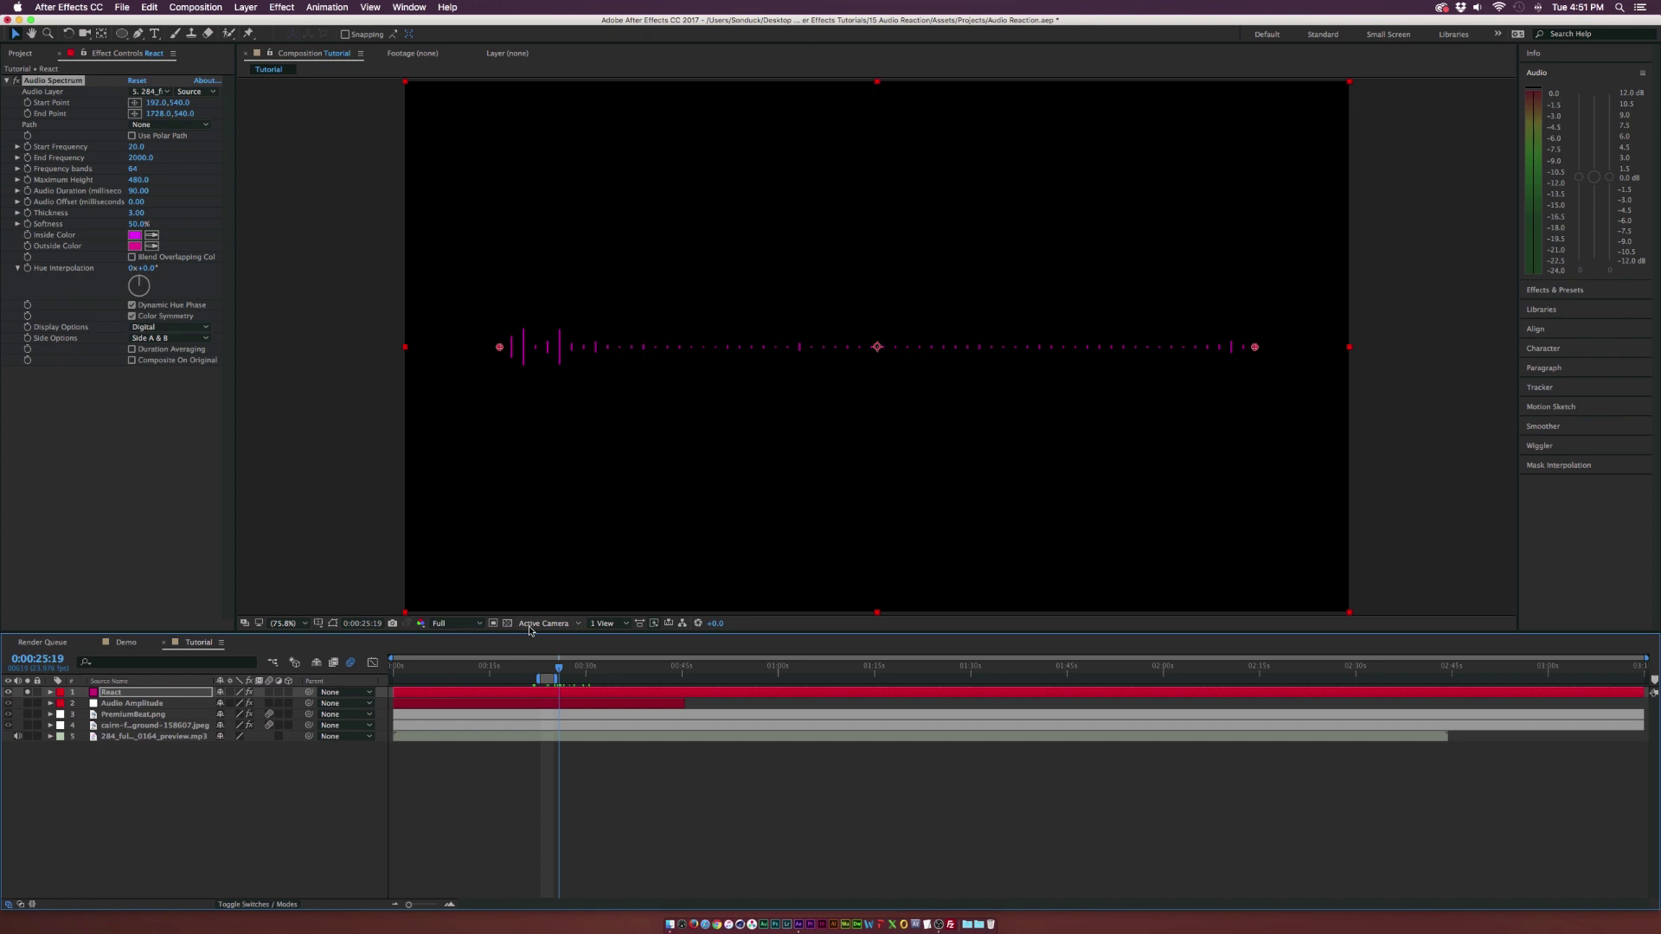
left_click(701, 397)
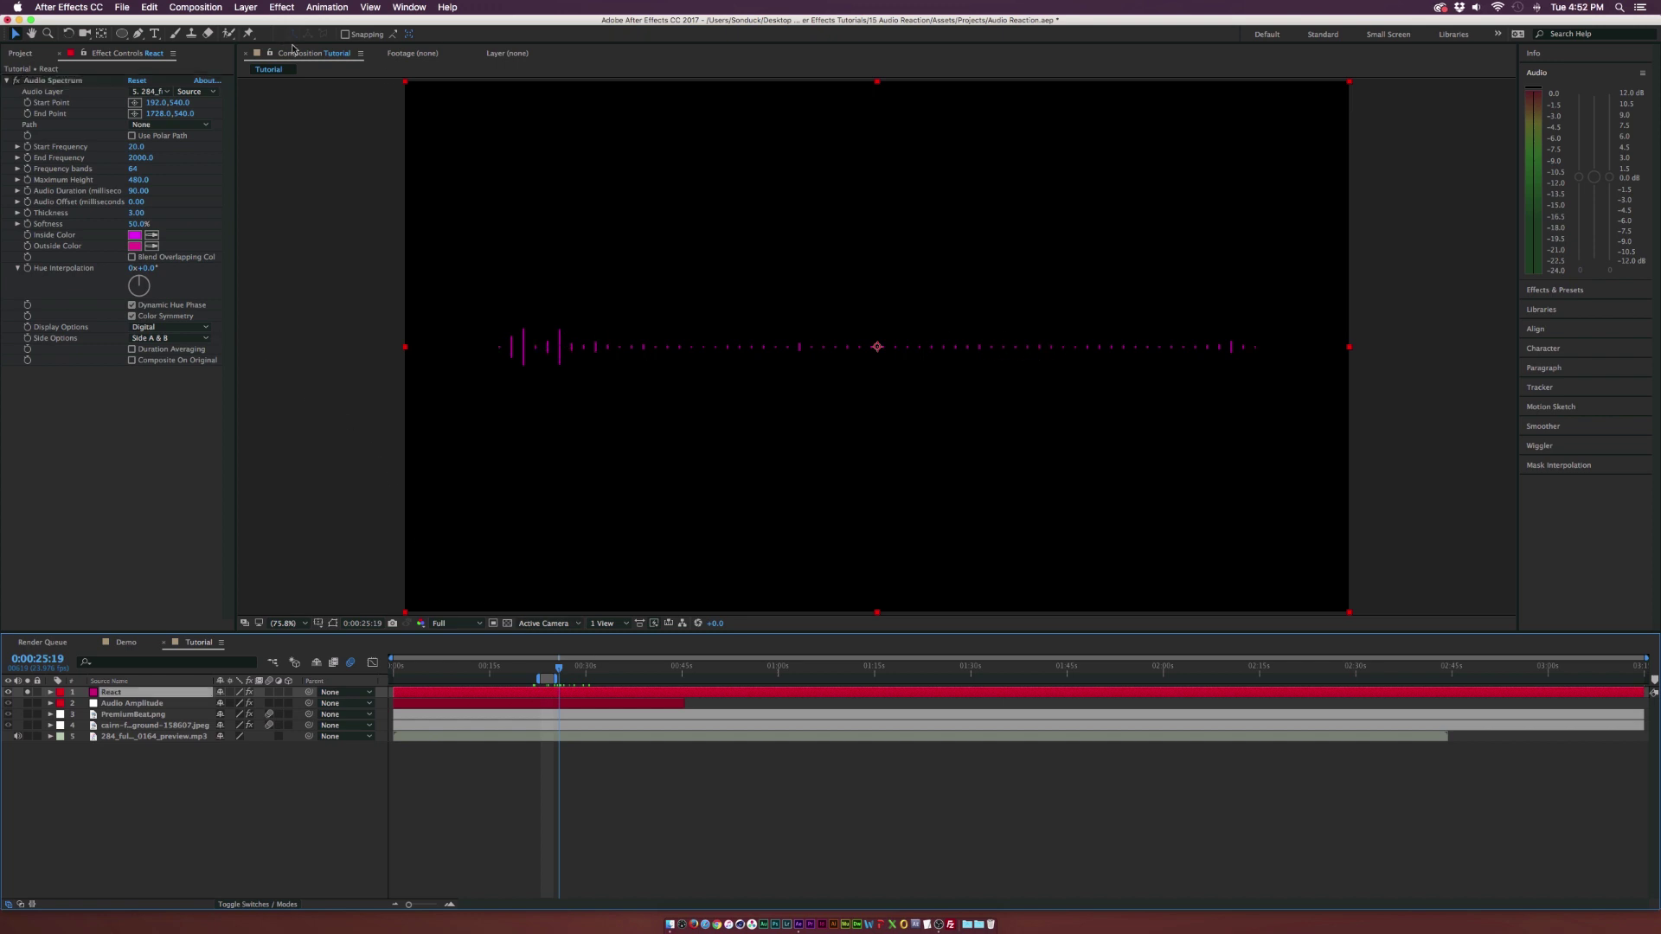
- Draw a centred circular ellipse mask on React and set Mask 1's mode to None
left_click_drag(123, 36, 154, 63)
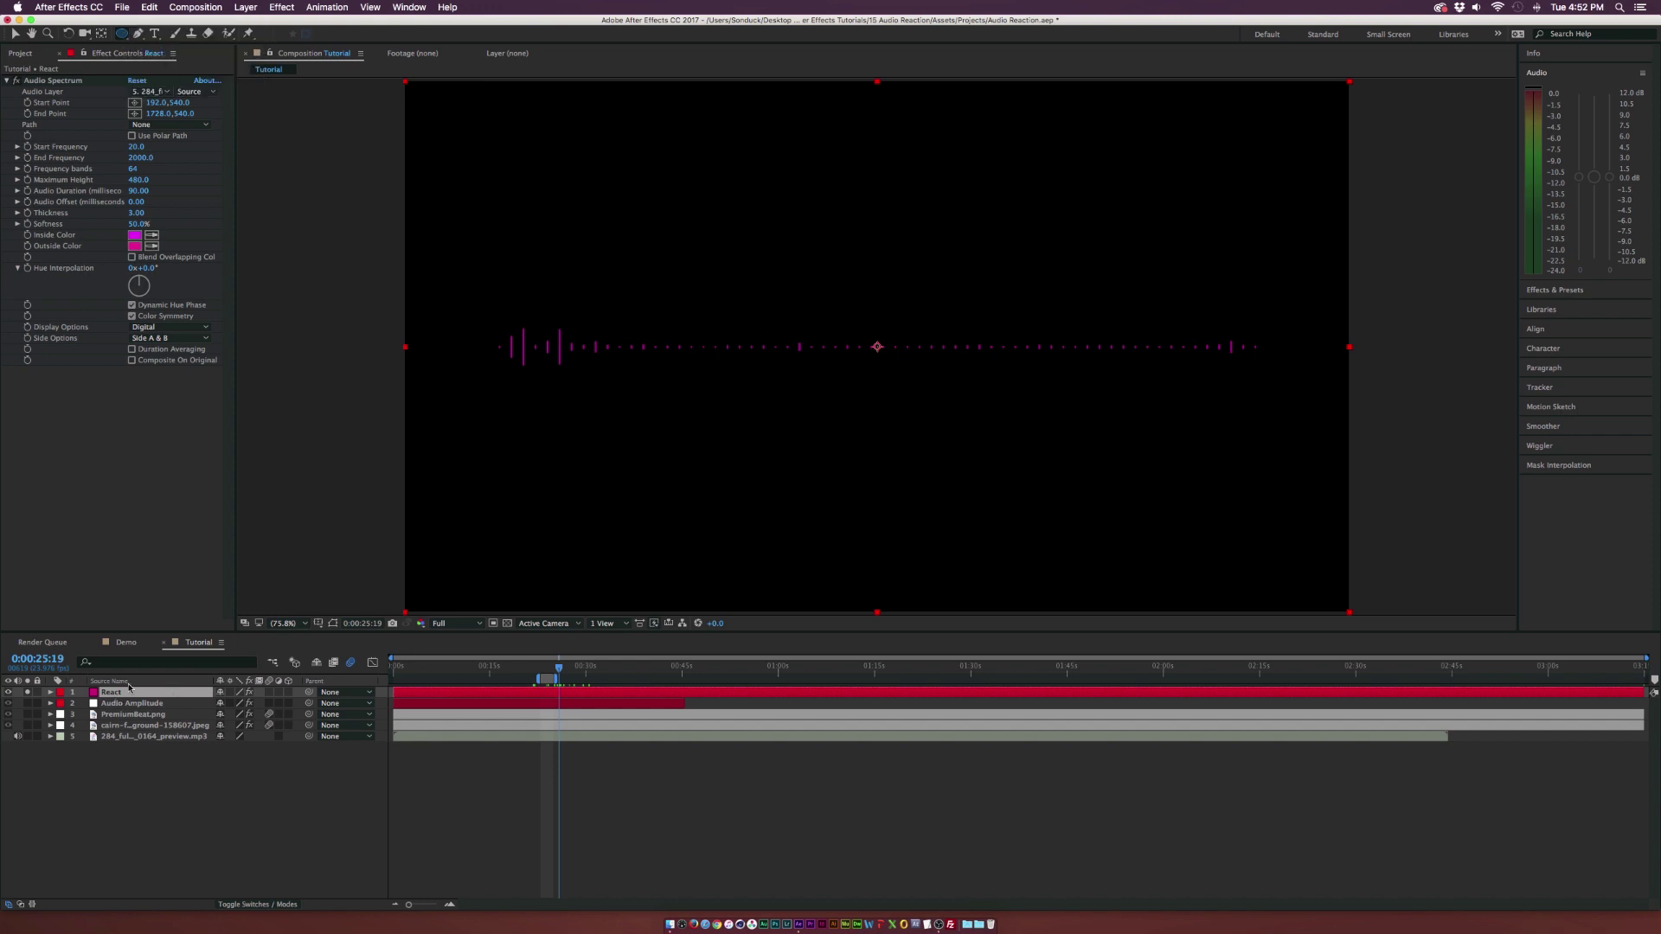
left_click_drag(876, 347, 1035, 168)
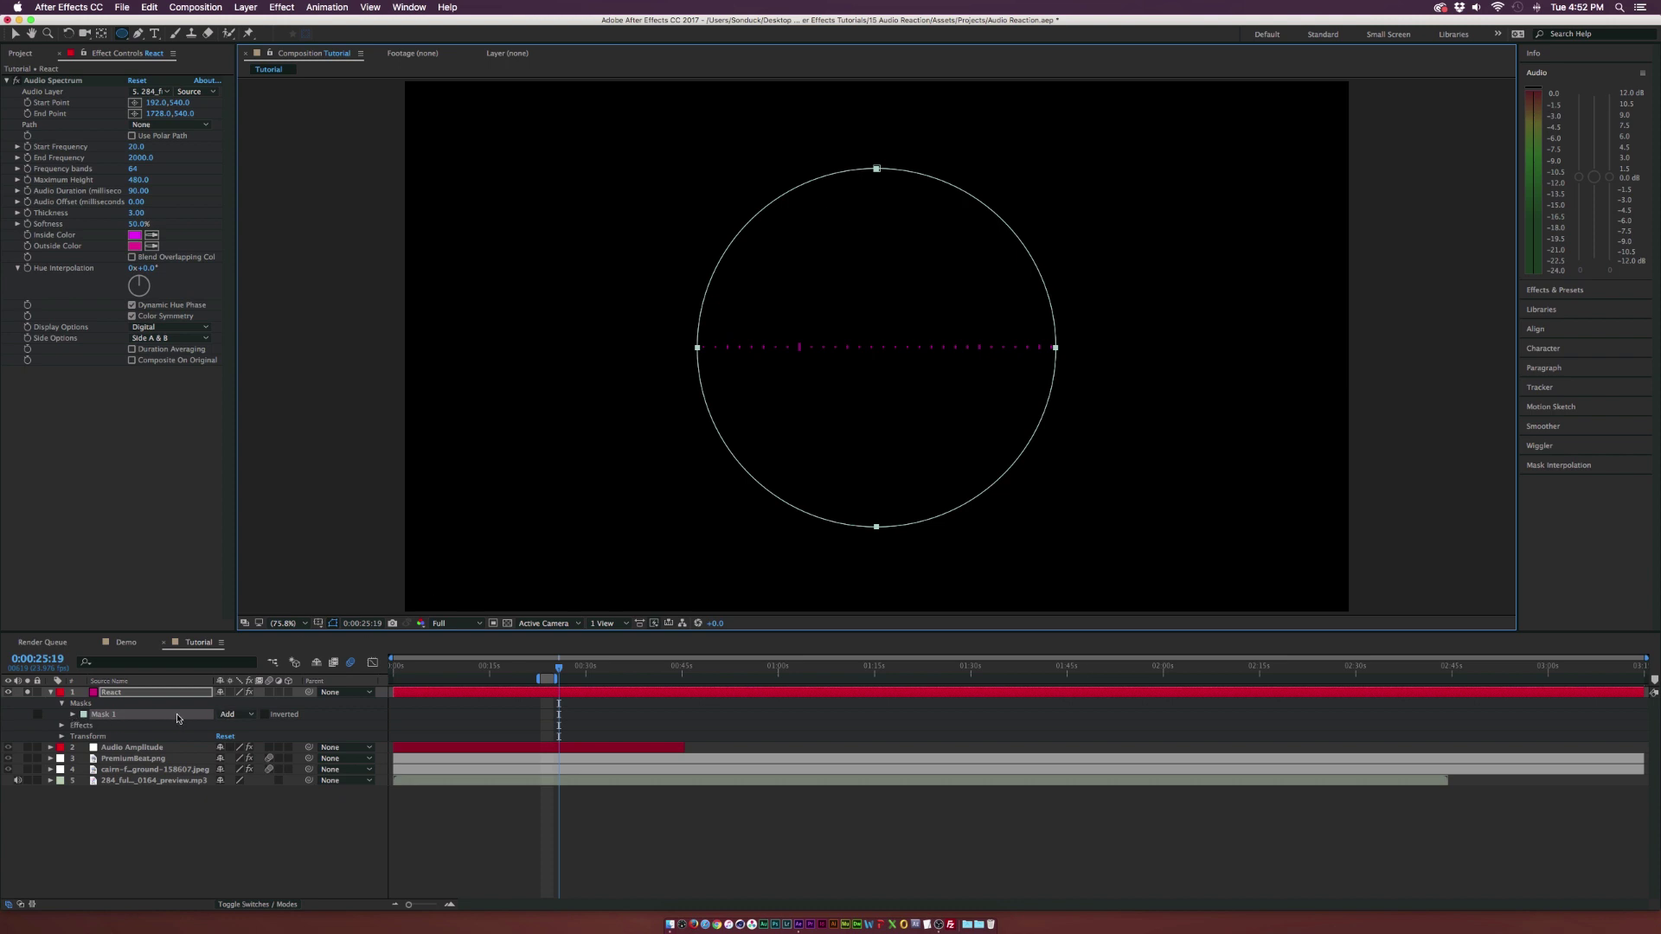
left_click(232, 714)
left_click(236, 729)
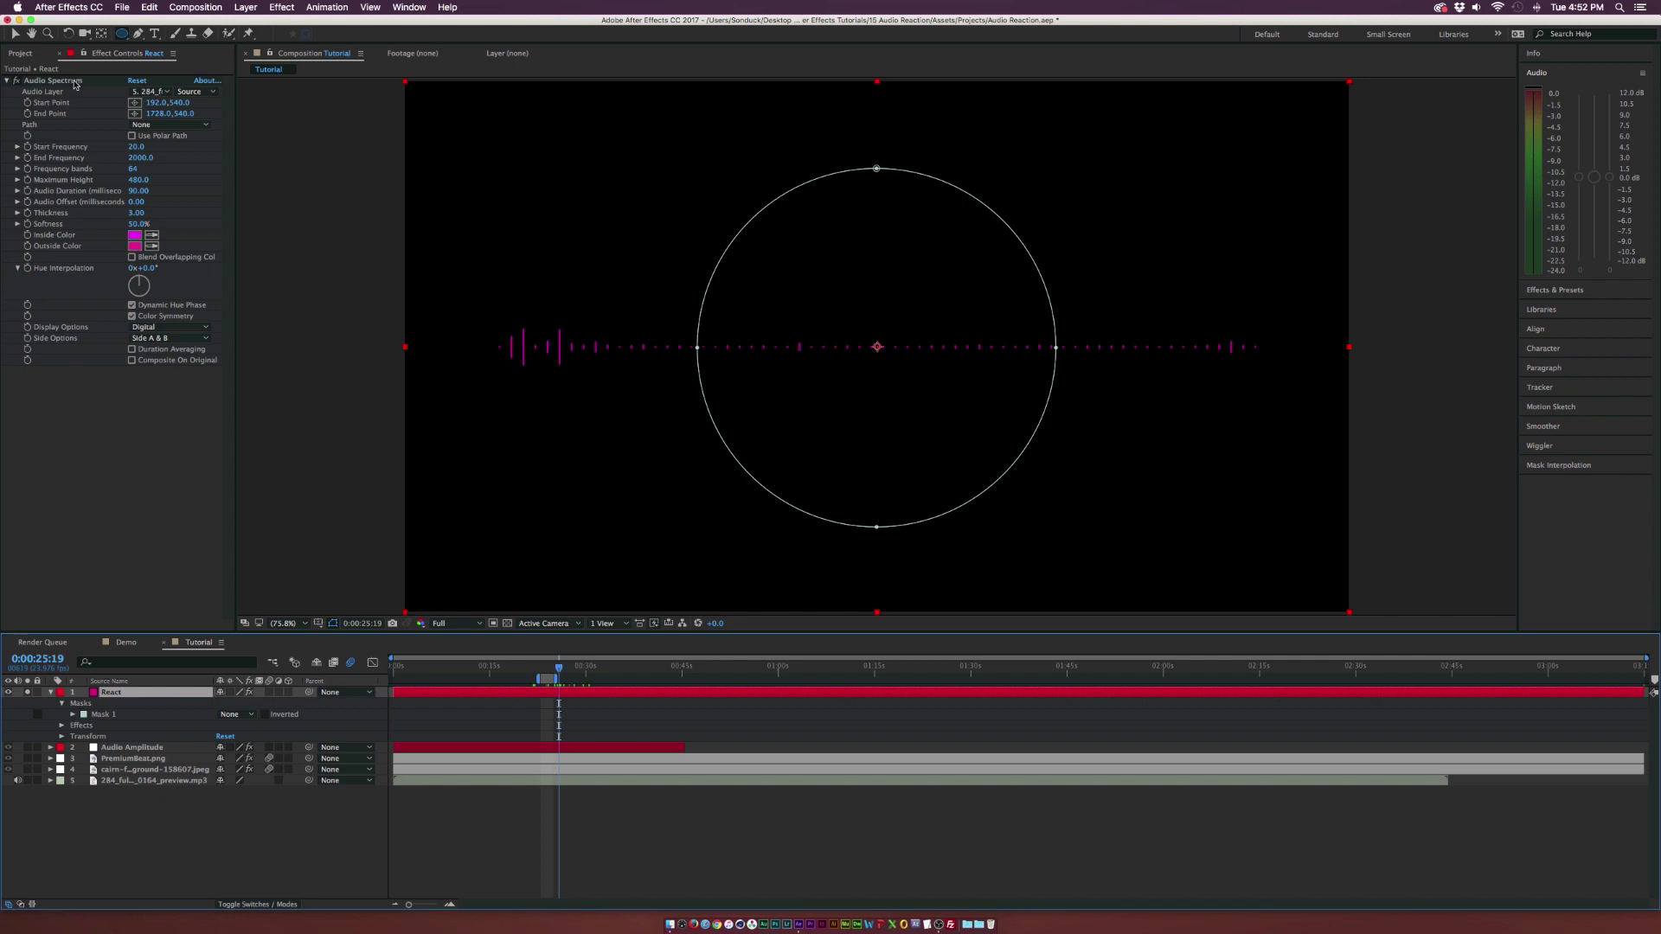
- Set the Audio Spectrum Path to Mask 1 and hide the mask outlines
left_click(142, 125)
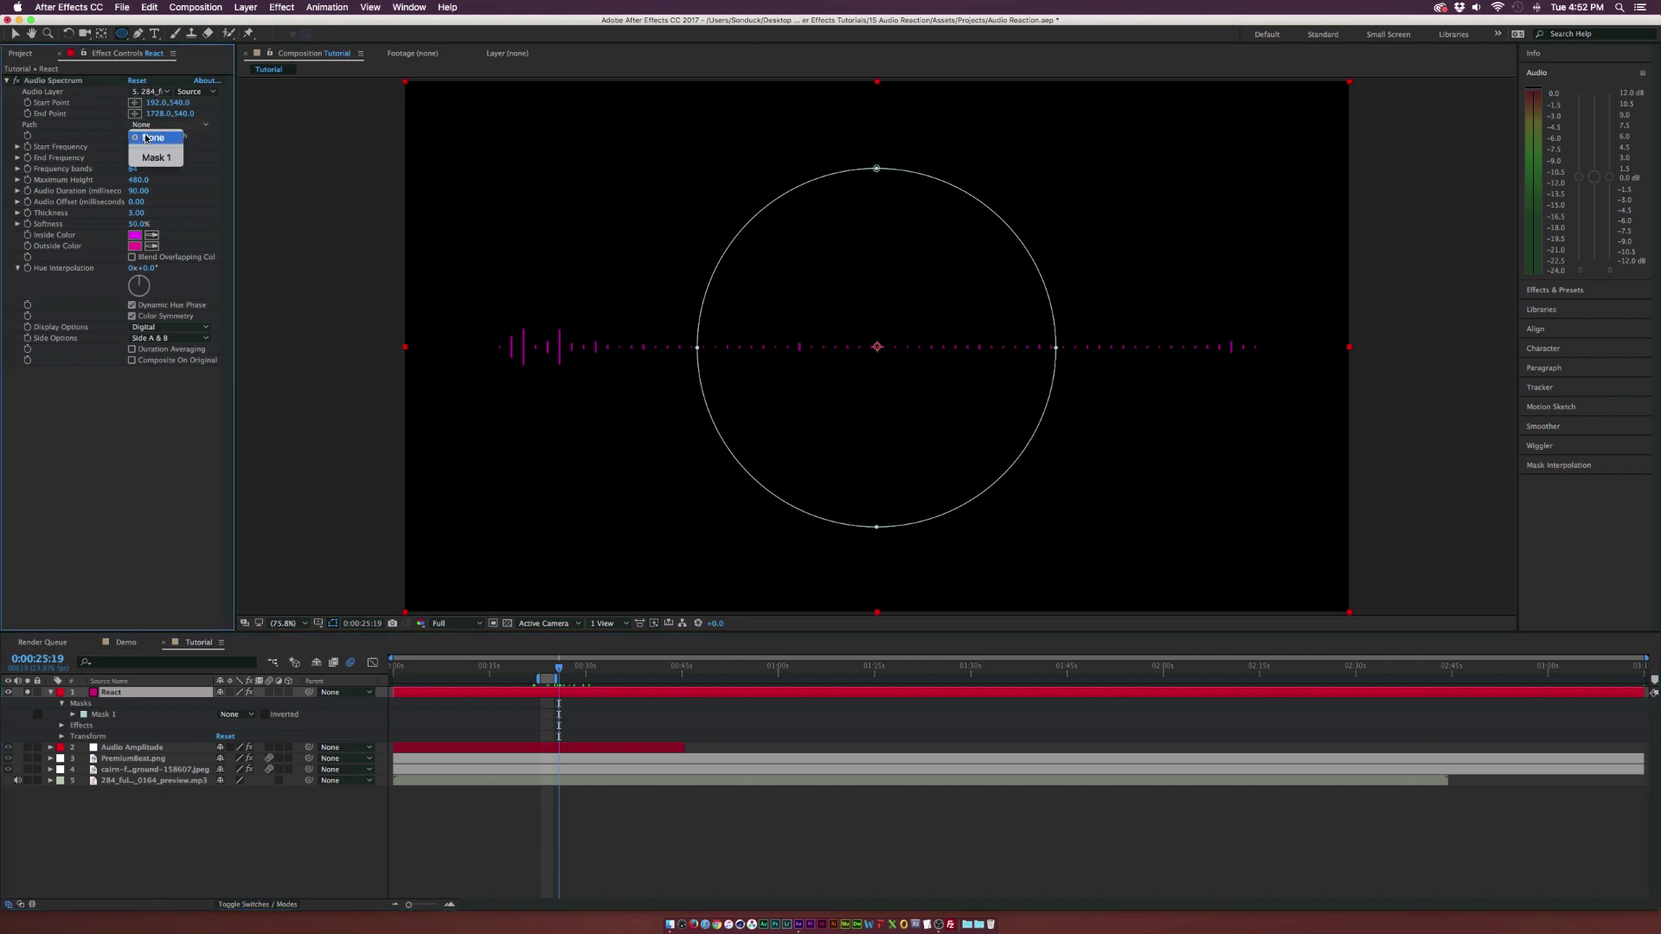
left_click(155, 158)
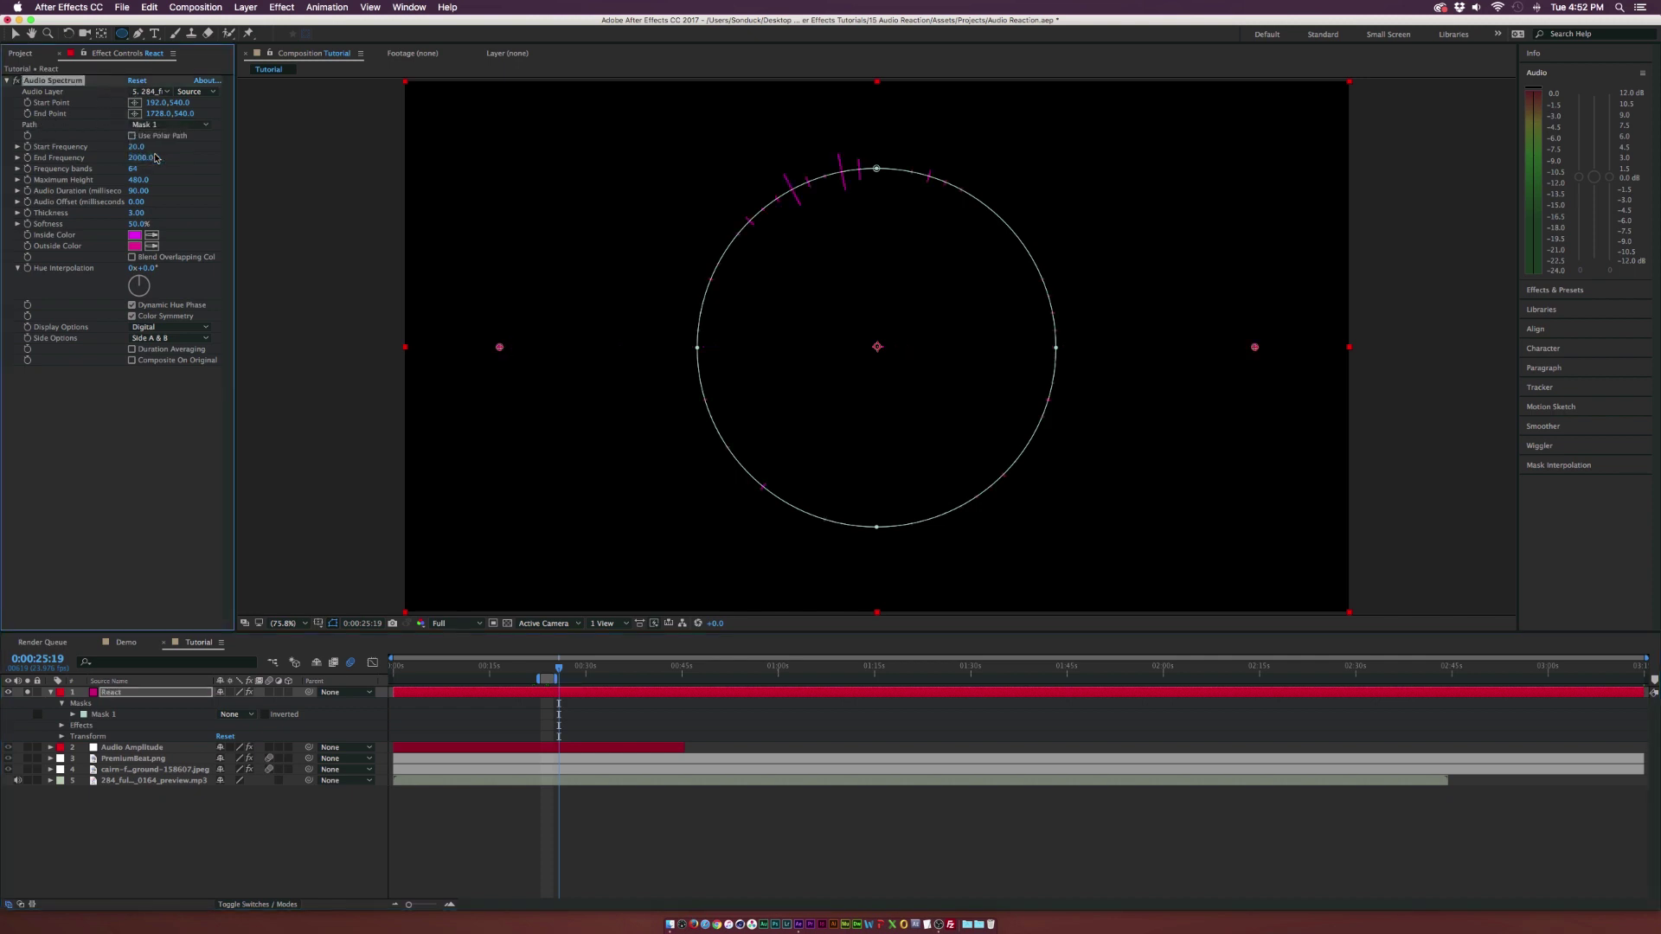
left_click(332, 623)
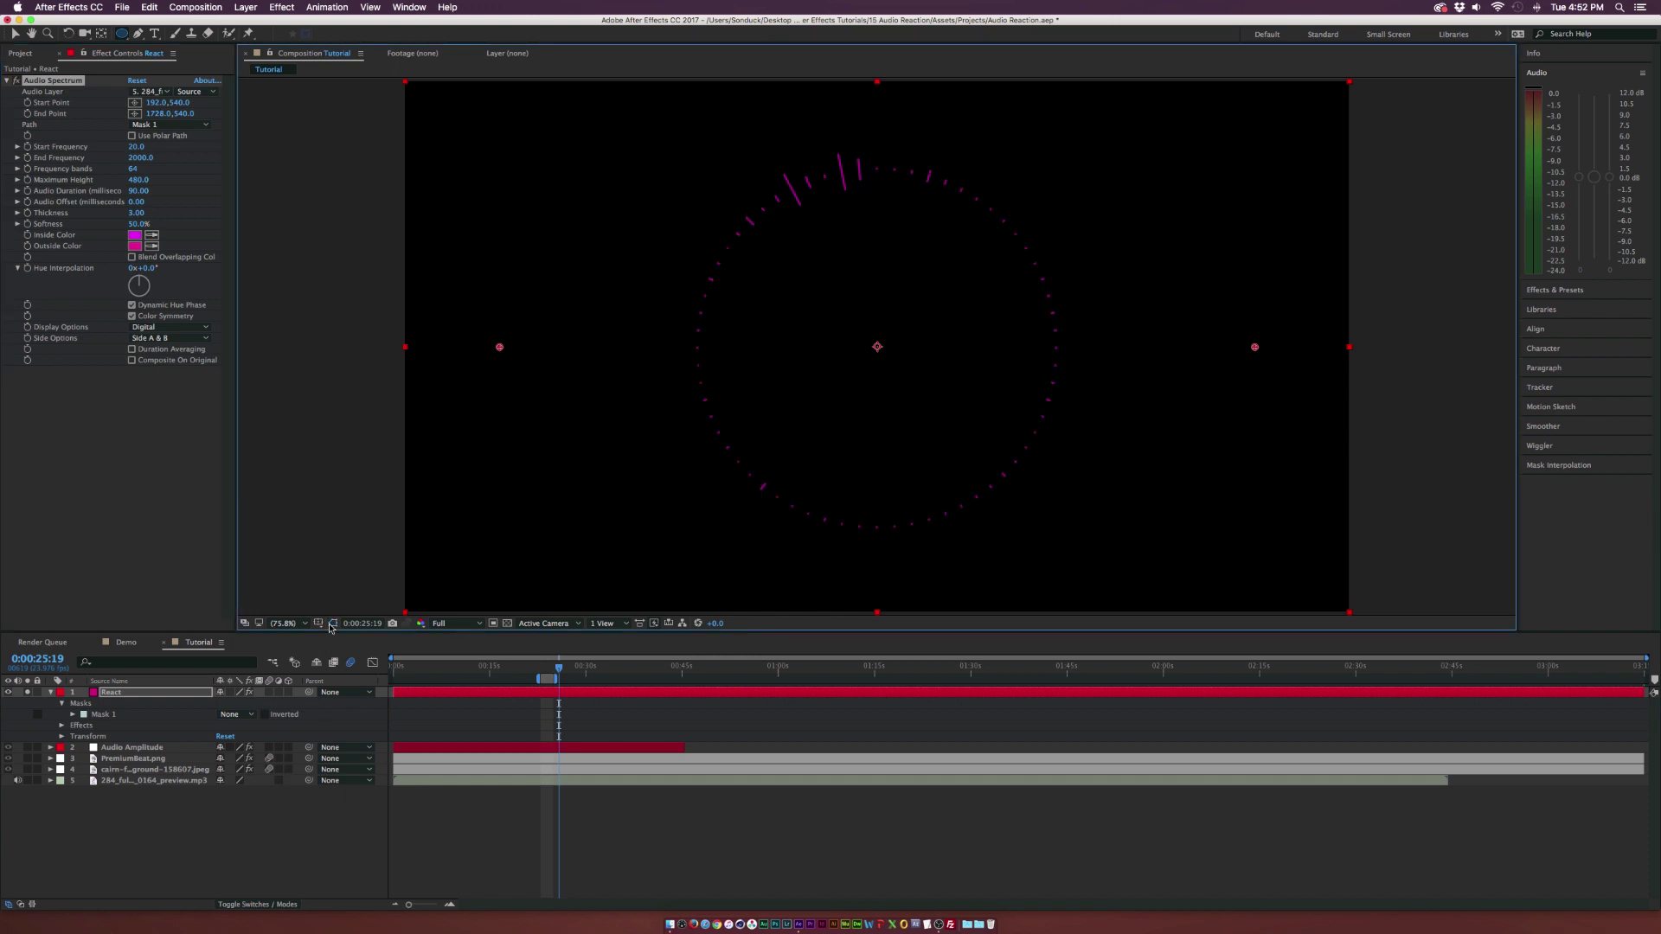
left_click_drag(564, 664, 567, 668)
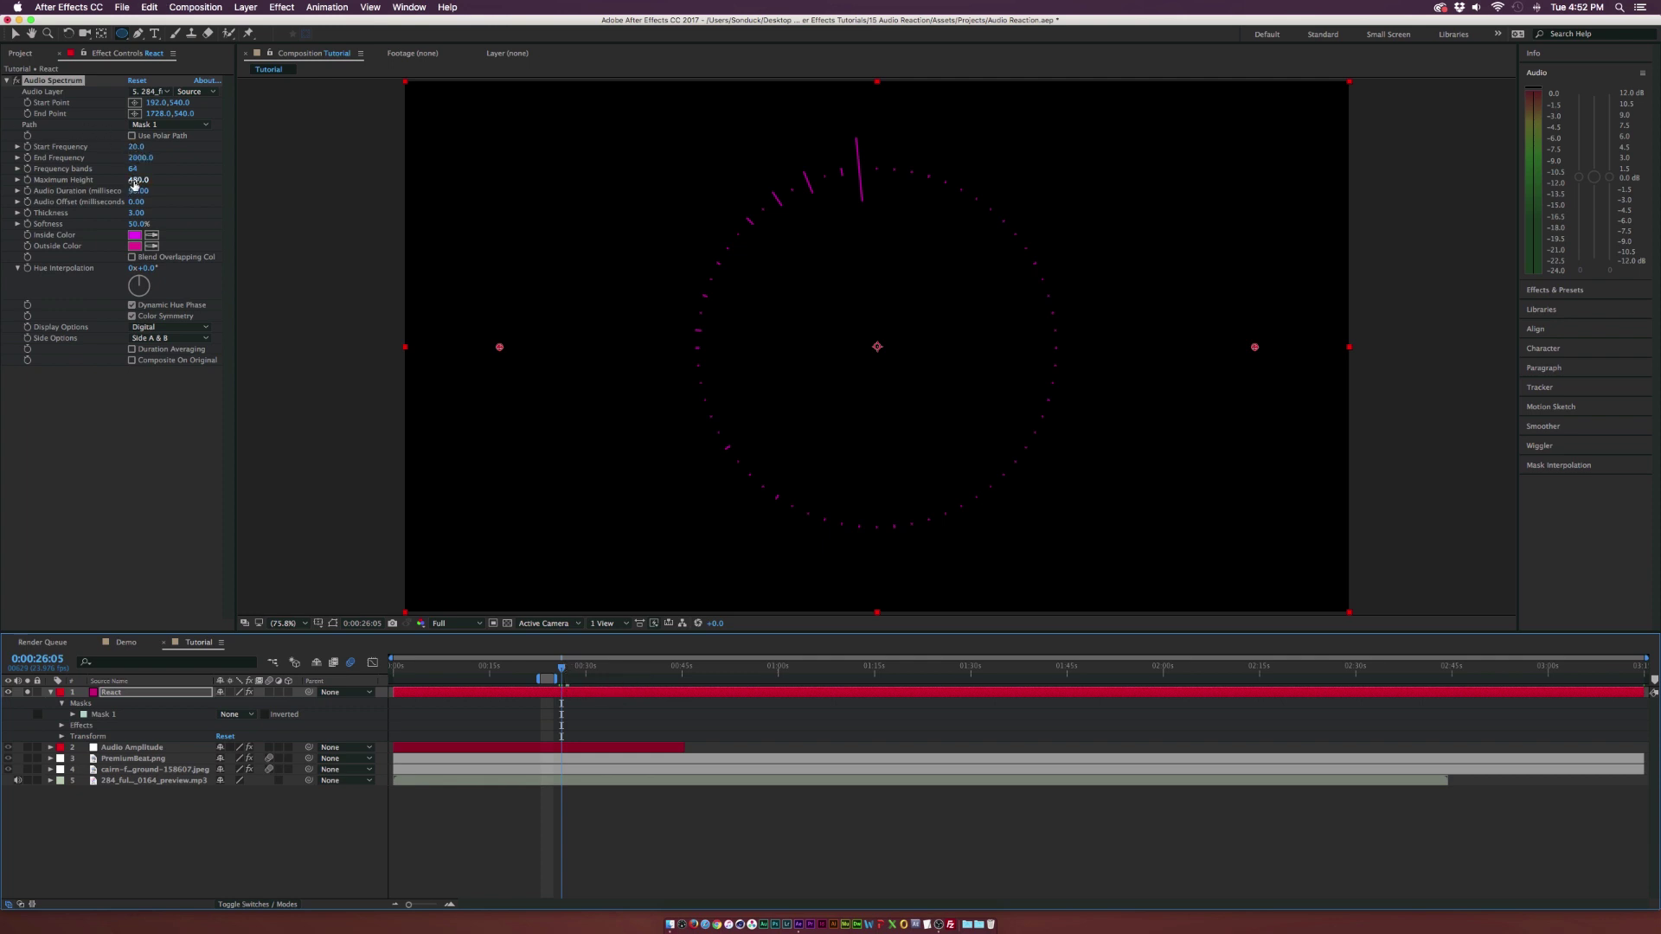
- Scrub Audio Spectrum to 1140 maximum height, 7.20 thickness and 0% softness
left_click_drag(135, 180, 168, 175)
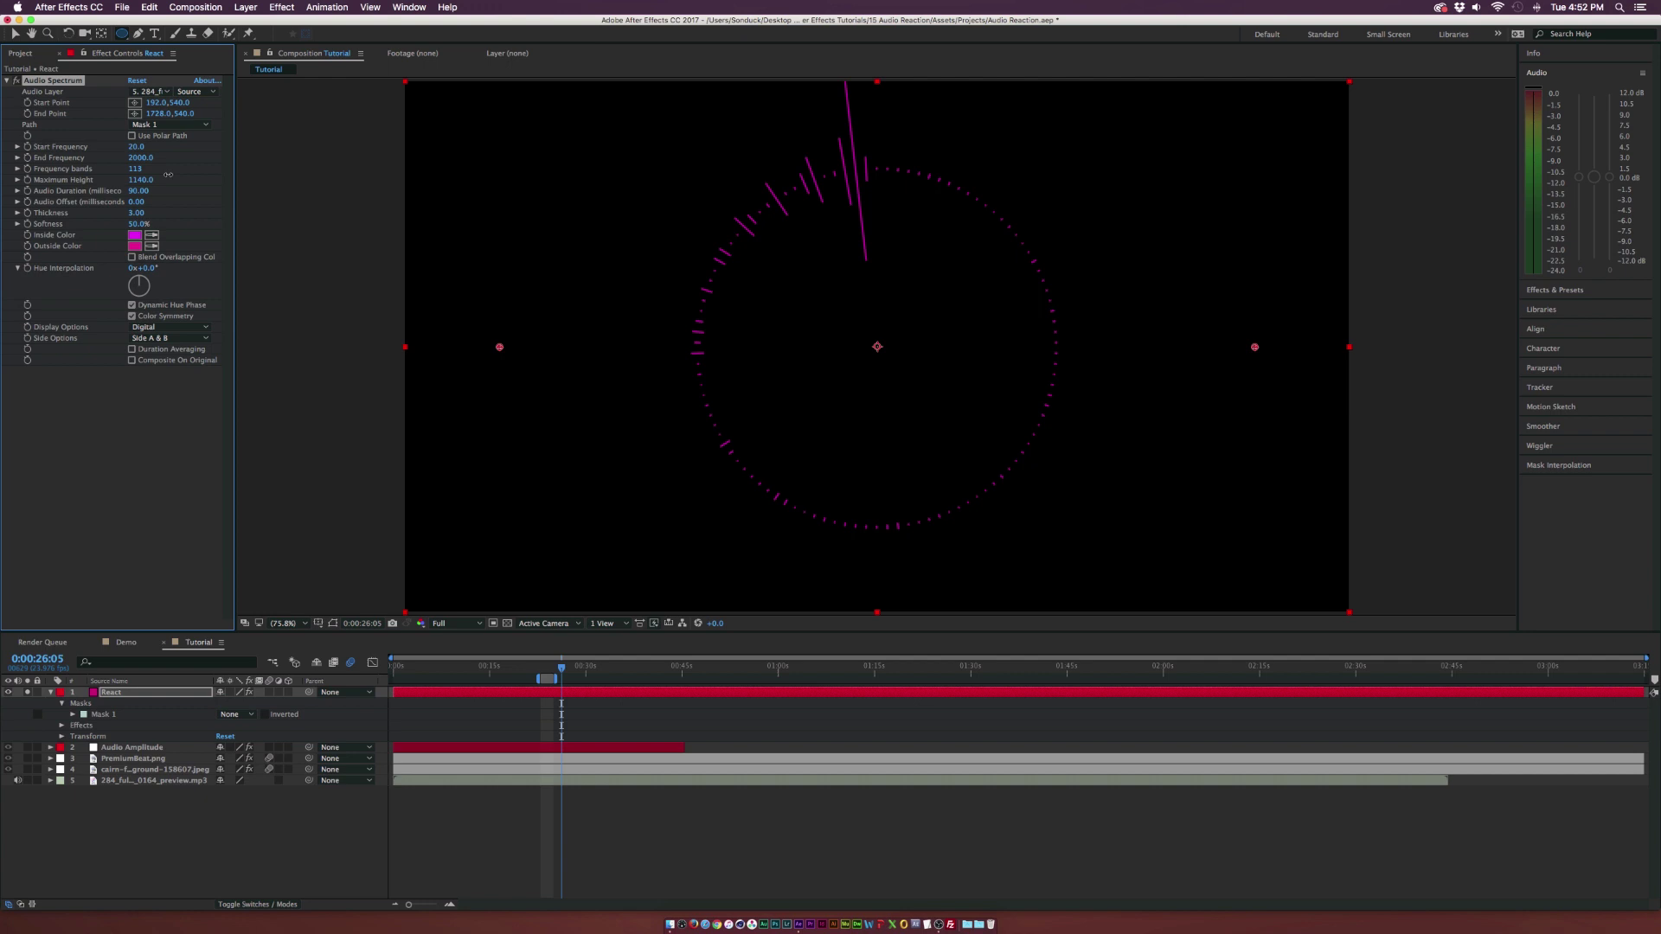
left_click_drag(136, 213, 172, 212)
left_click_drag(139, 224, 12, 226)
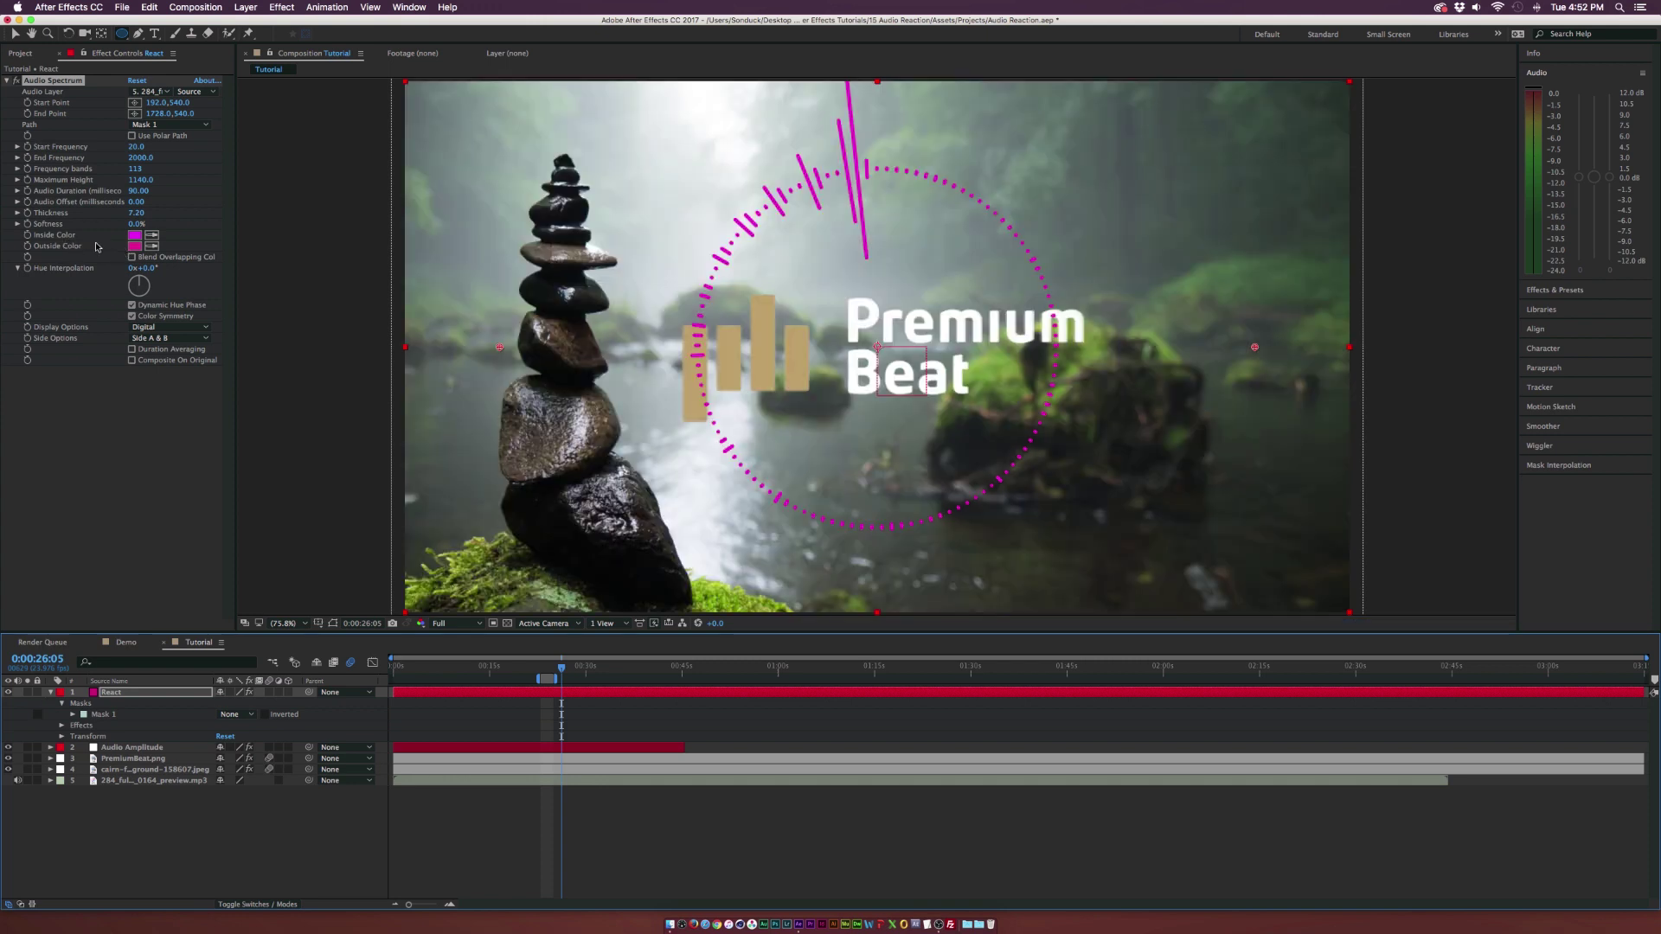
- Sample the logo's tan for the spectrum's Inside and Outside colours
left_click(152, 235)
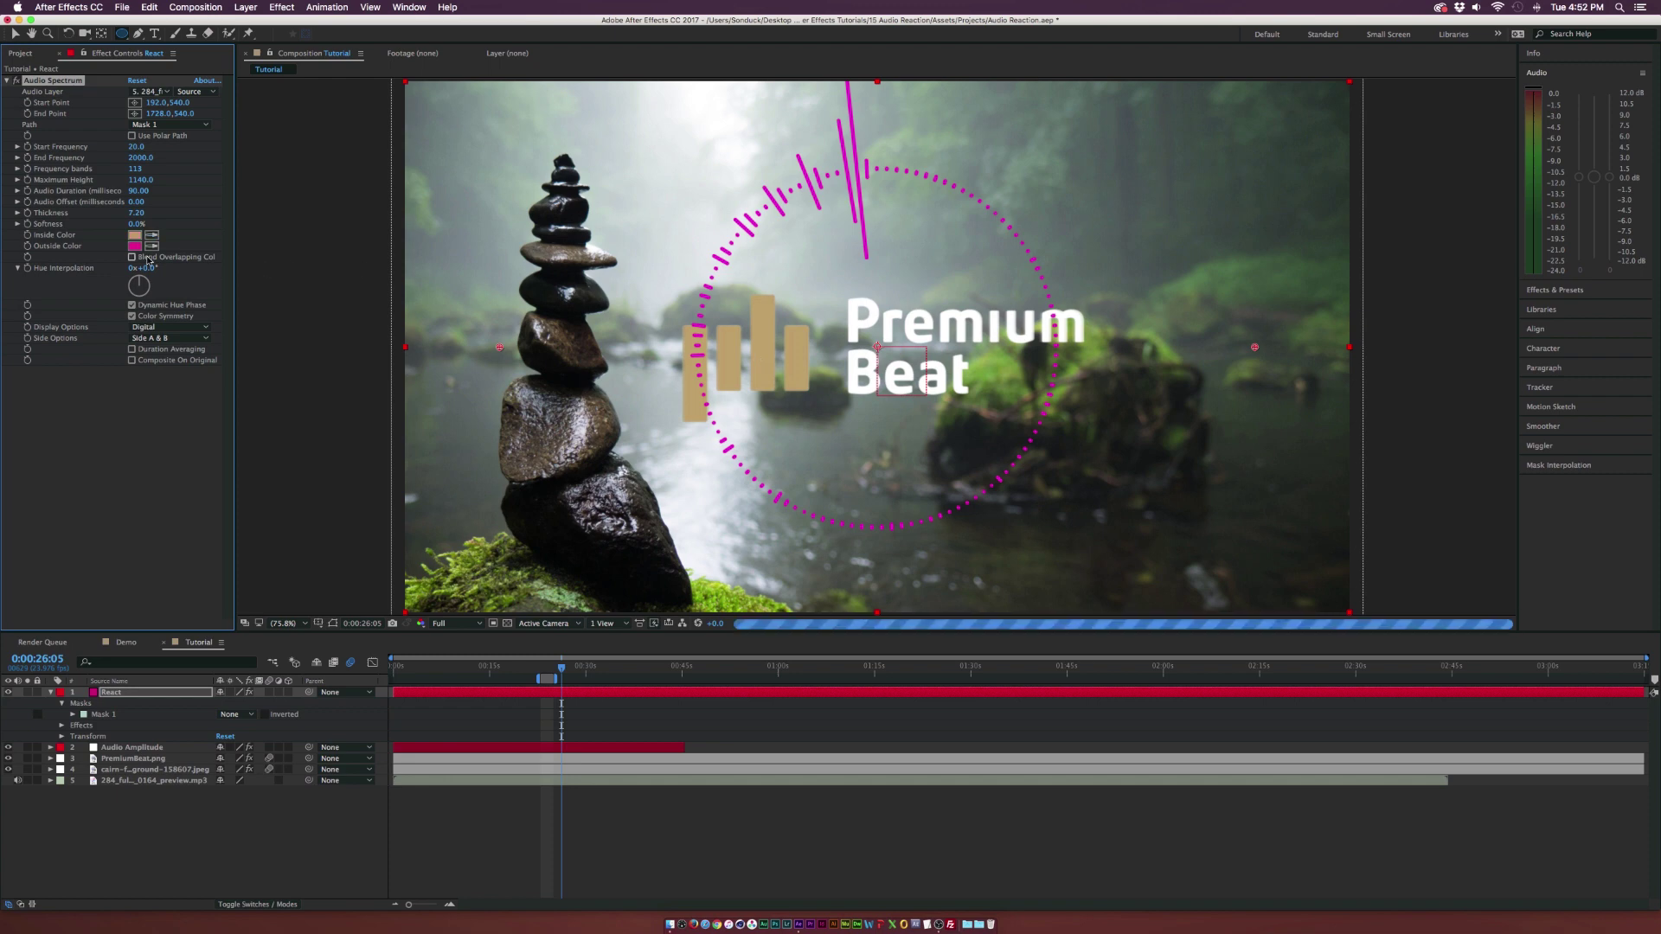
left_click(773, 359)
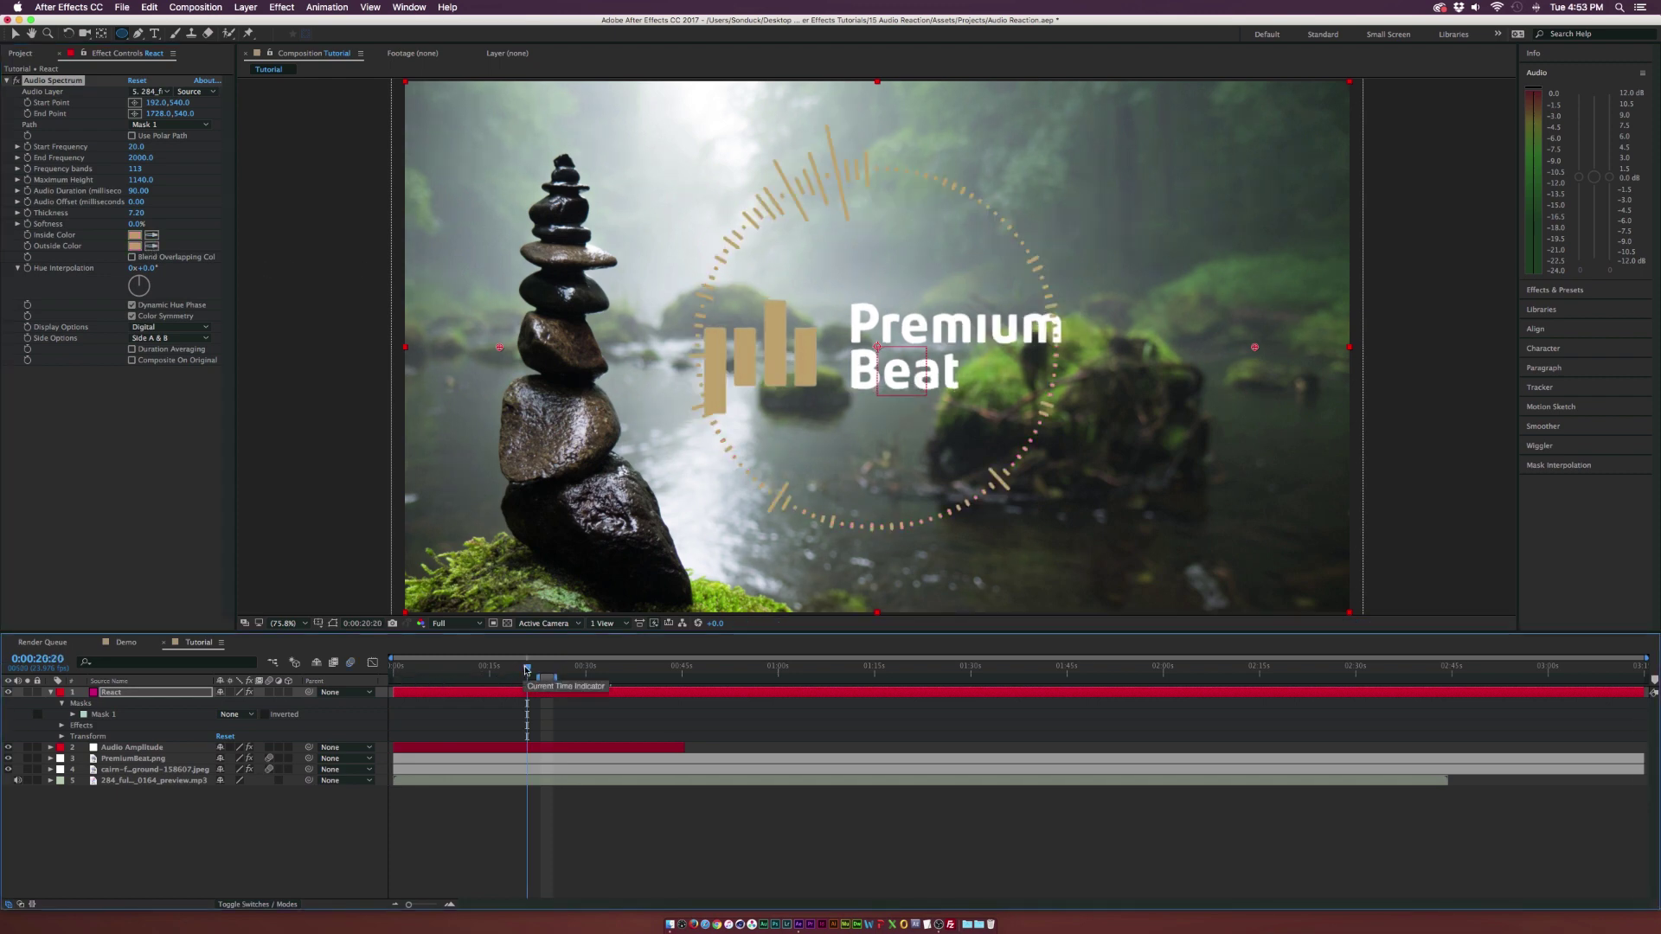
left_click(527, 667)
- Scale the spectrum layer up to 136% around the logo
key("s")
left_click_drag(237, 704, 257, 705)
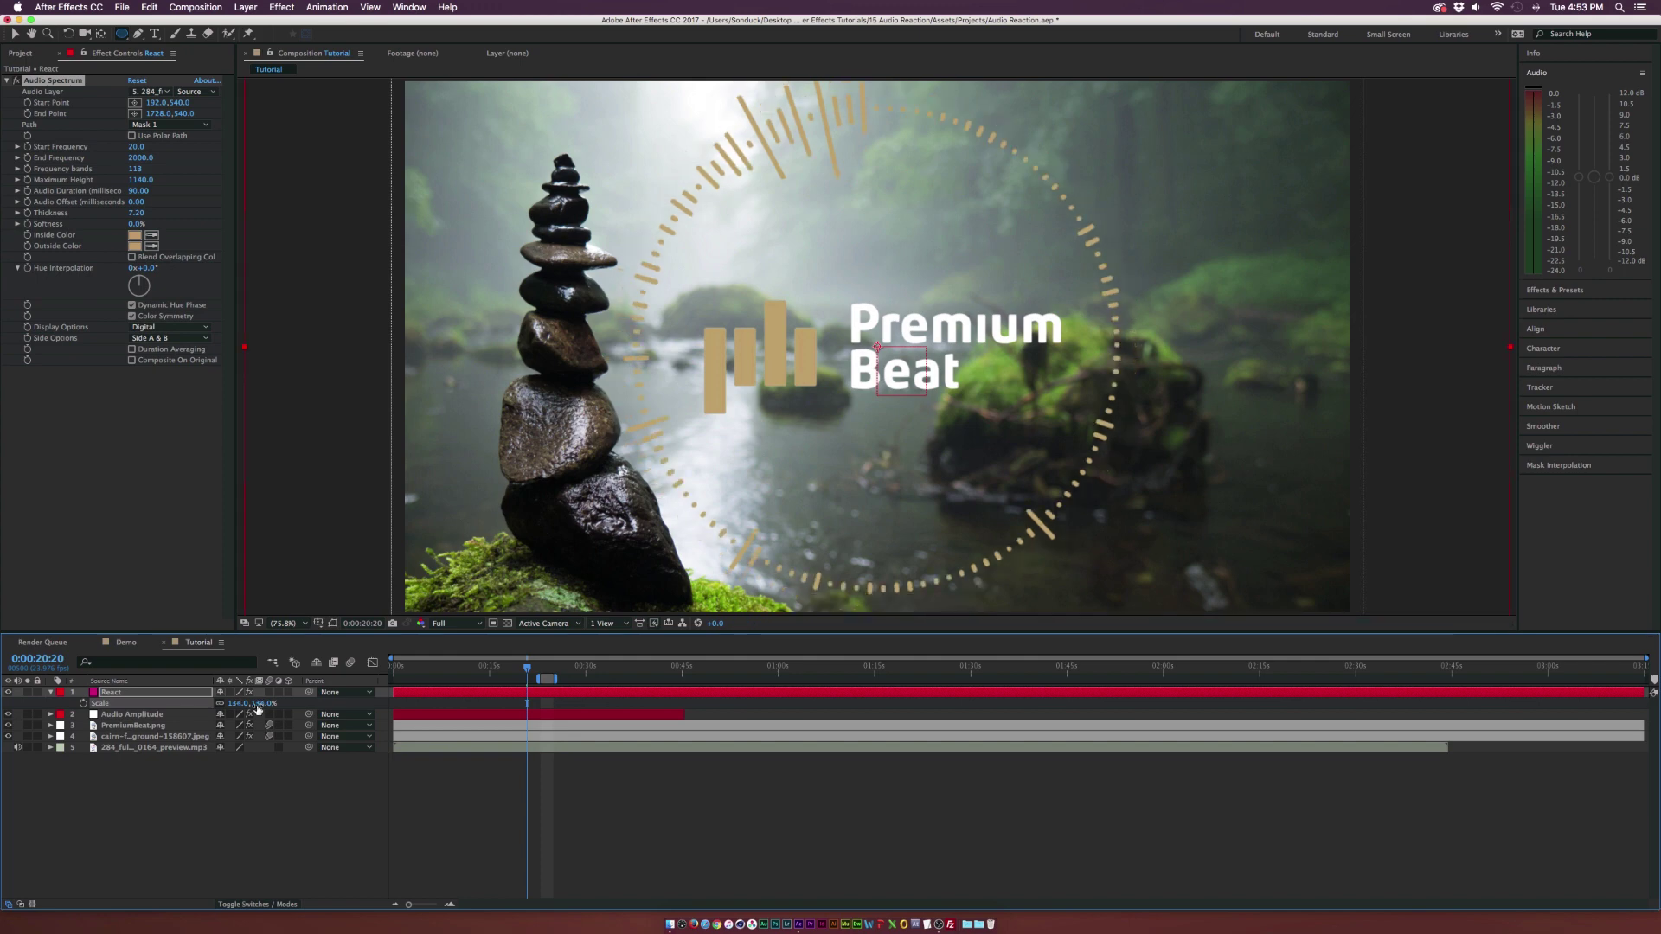
left_click(508, 731)
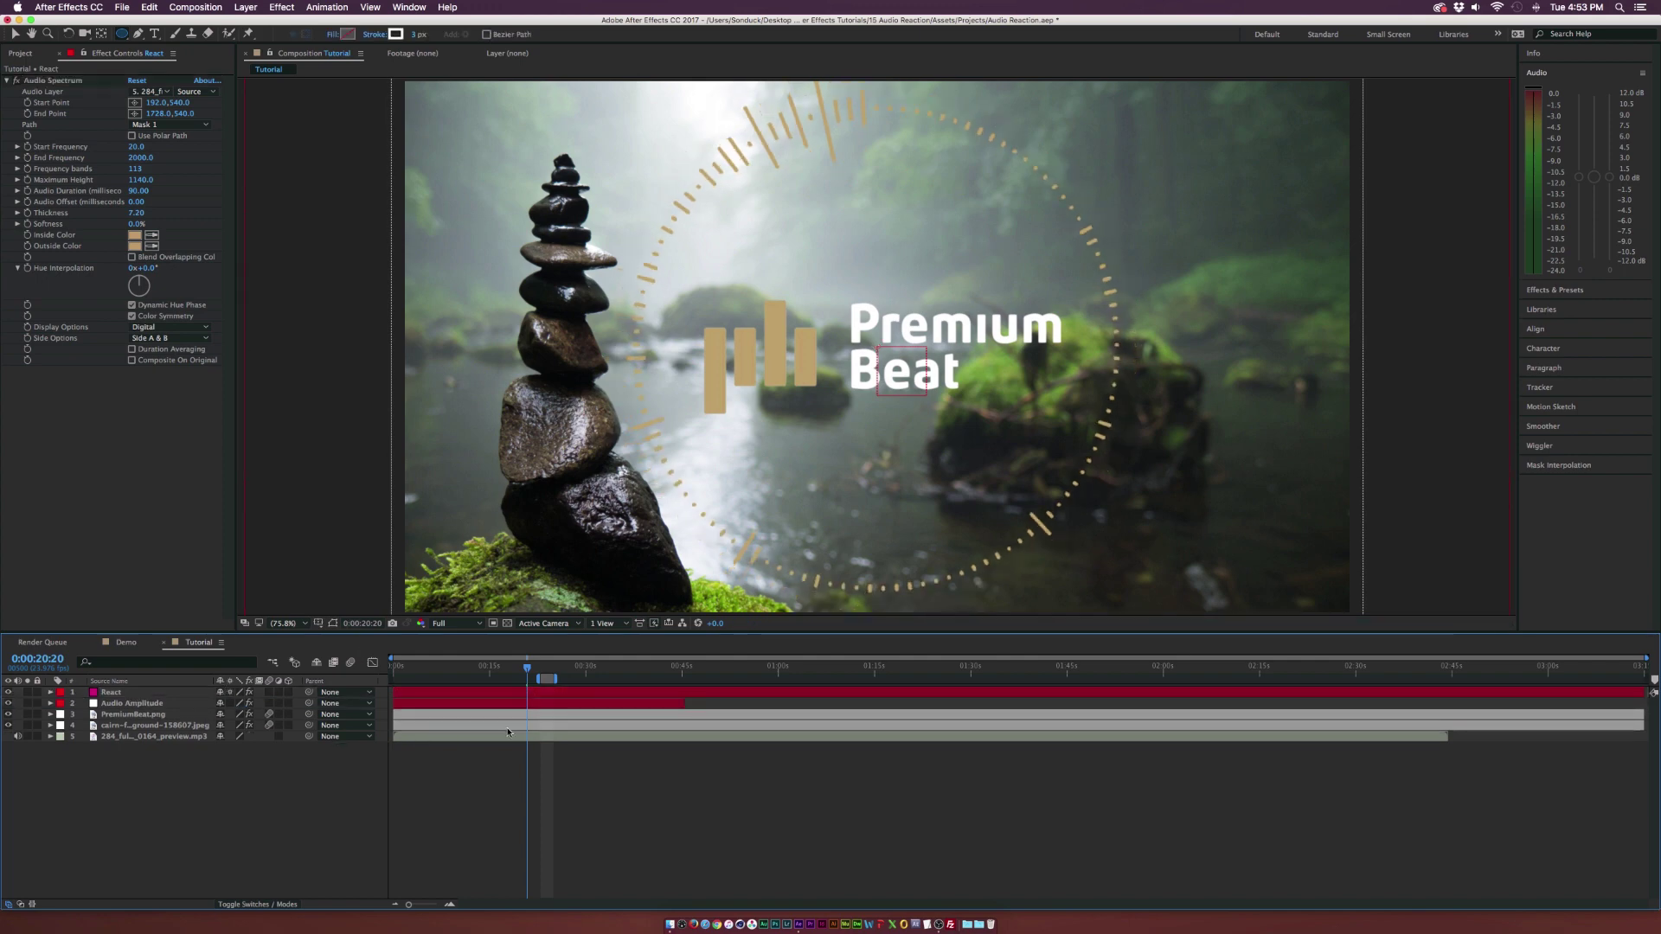
left_click(545, 666)
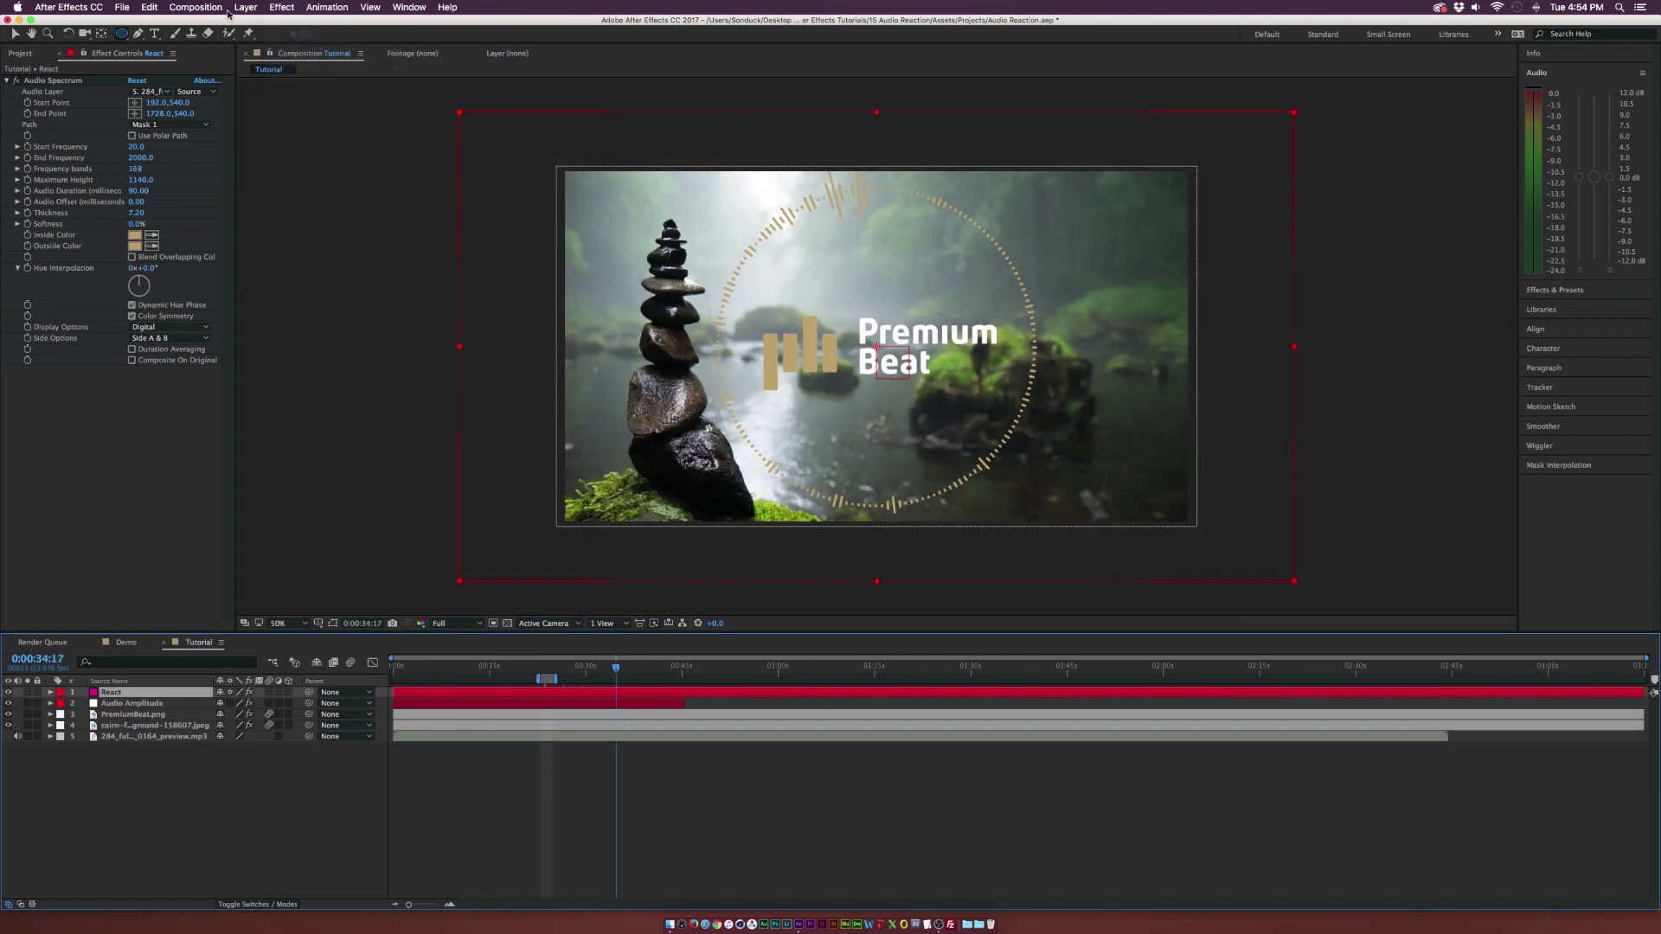
- Browse the Effect menu and close it without adding anything
left_click(282, 7)
mouse_move(333, 166)
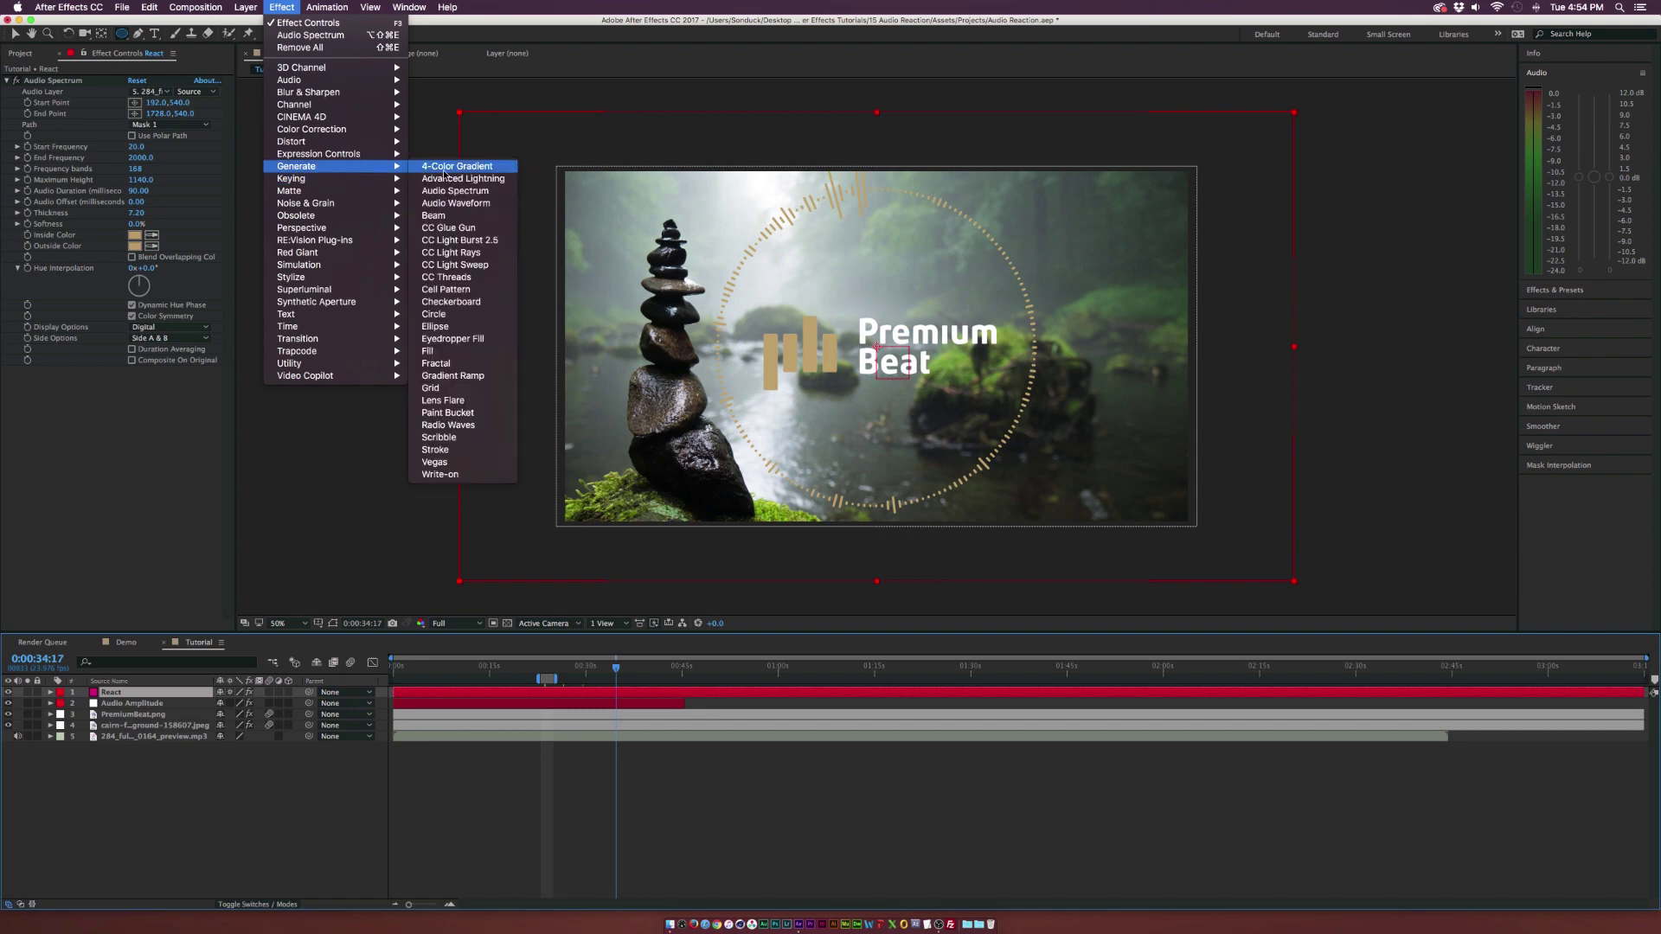
left_click(136, 574)
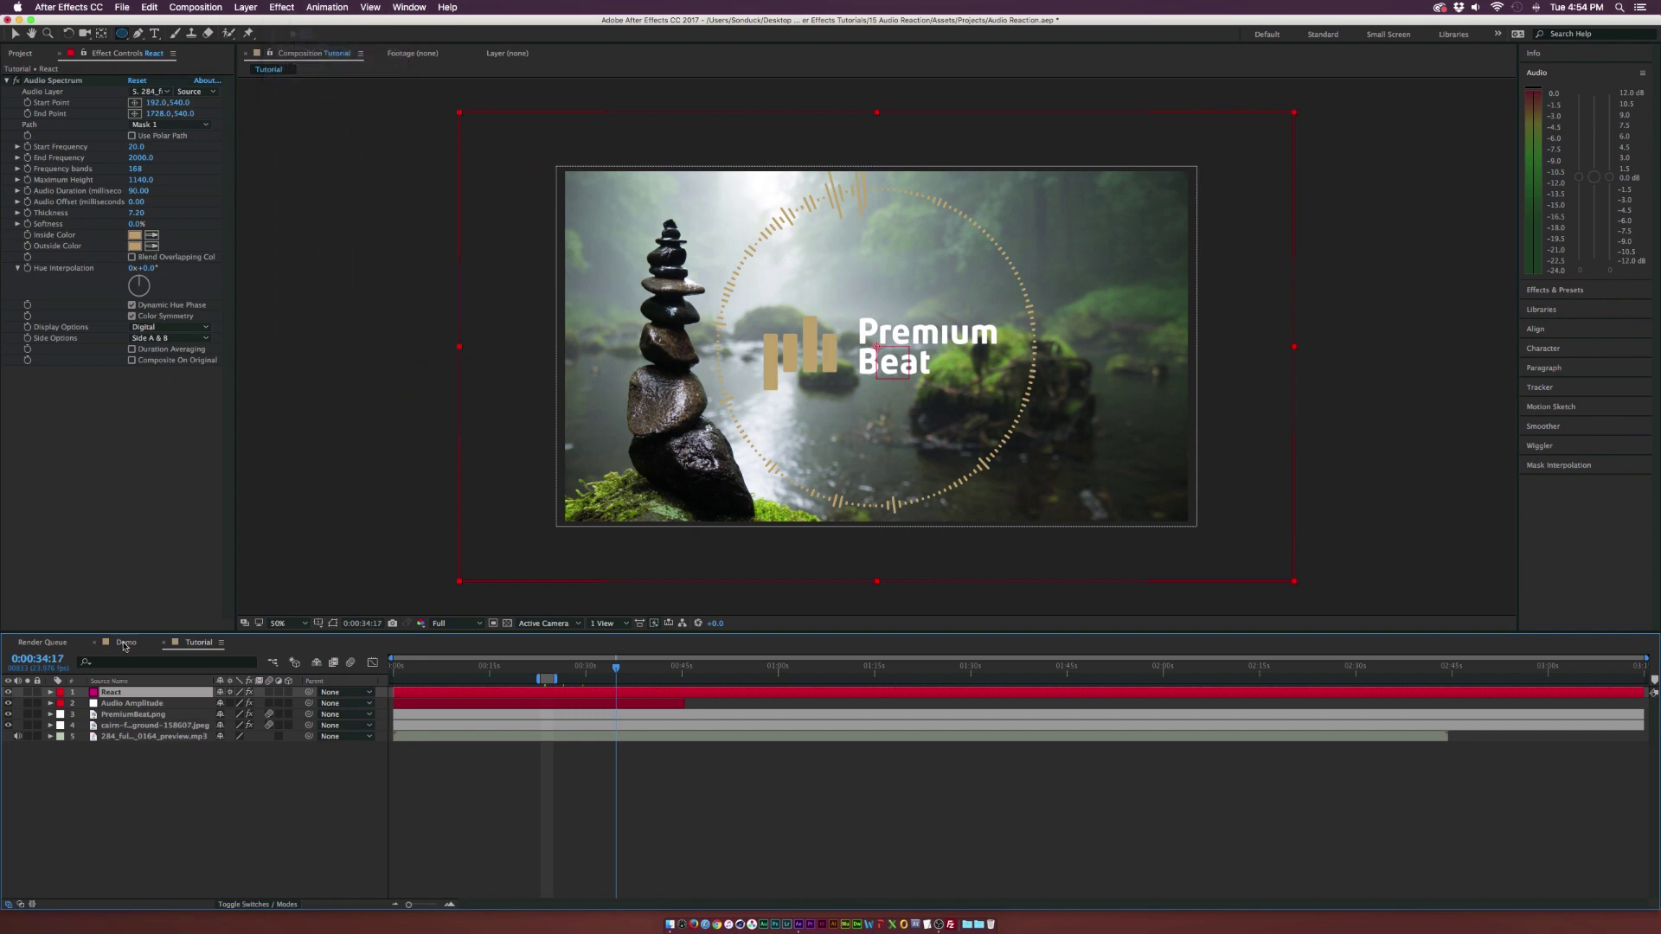
left_click(126, 641)
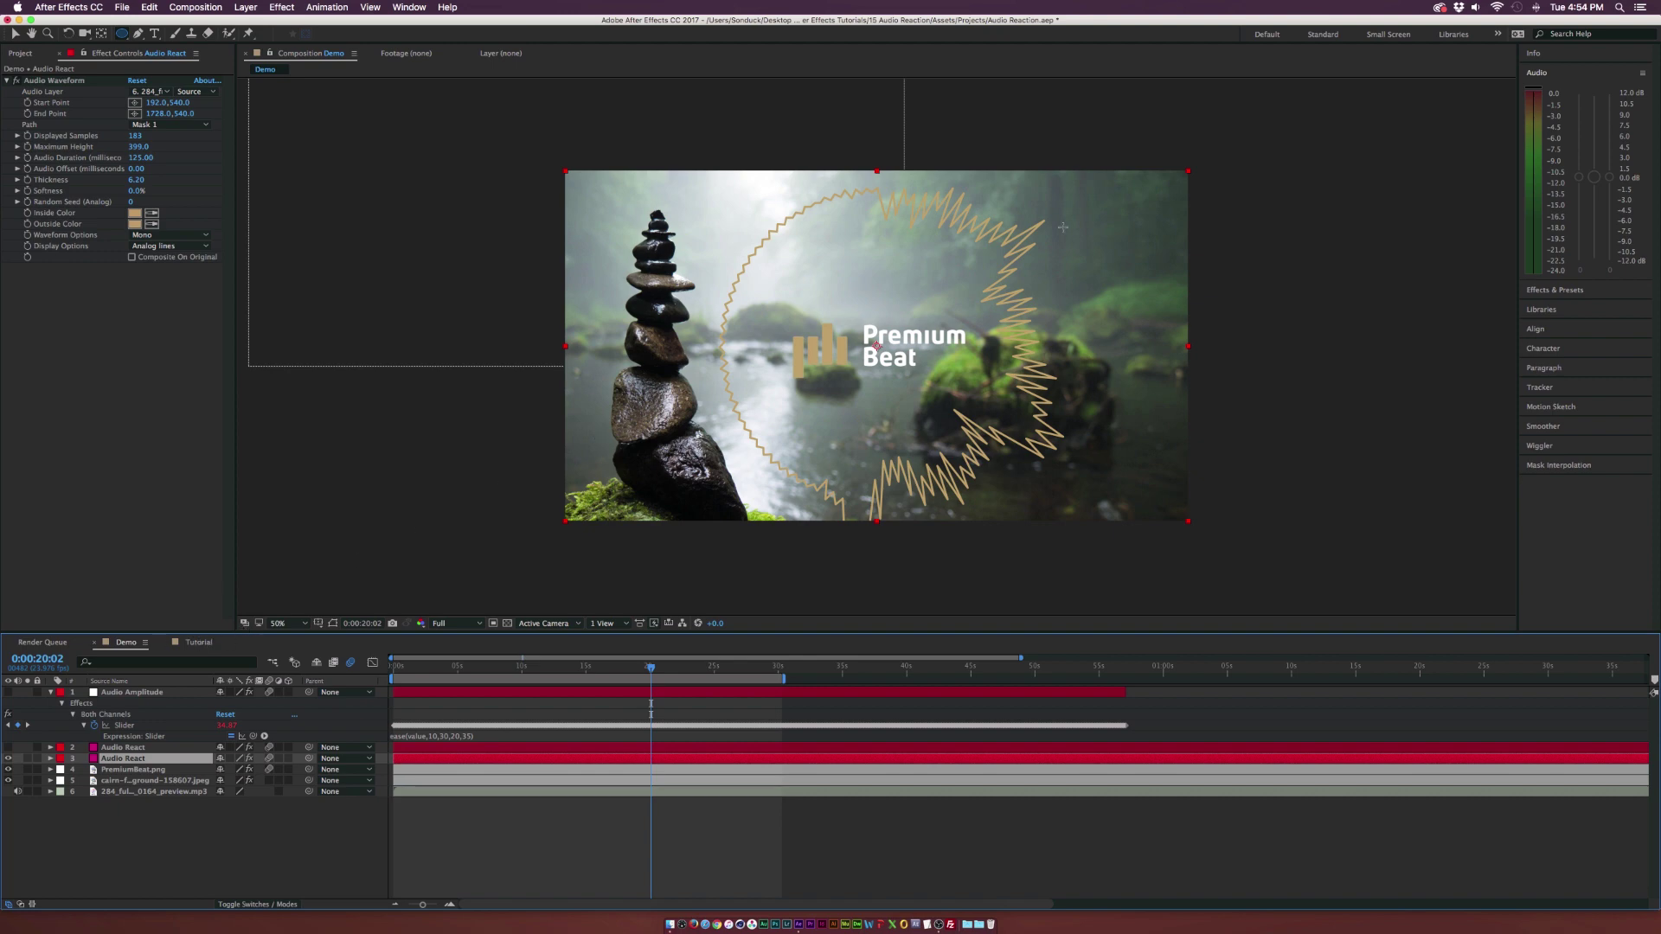
left_click(199, 641)
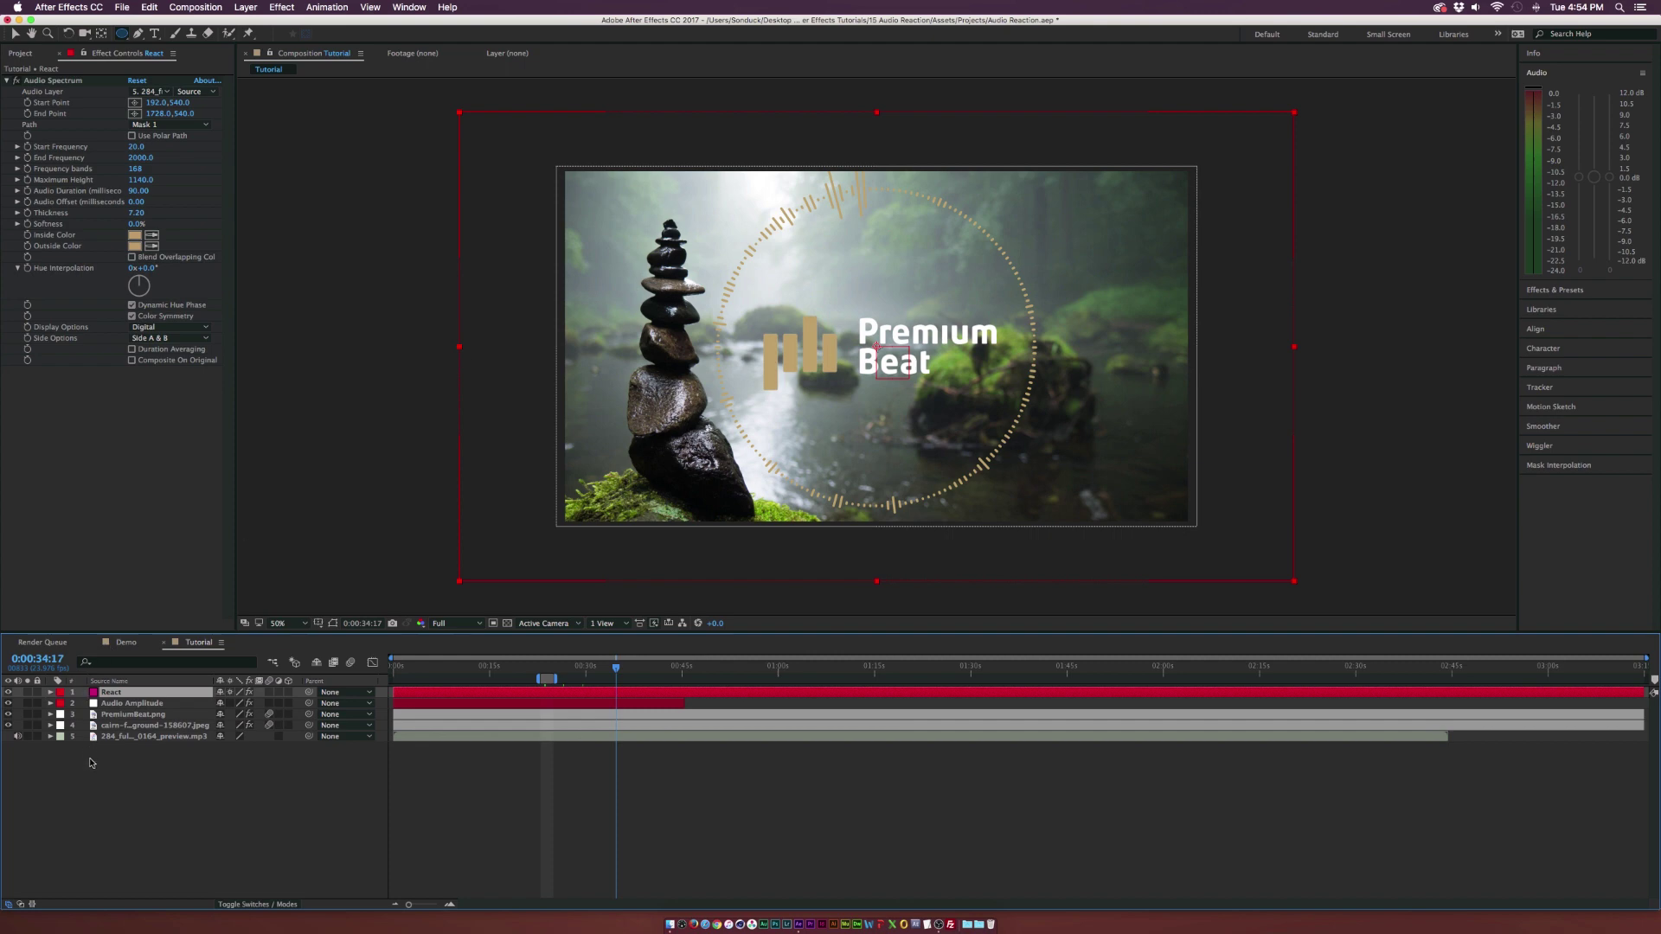
- Select the forest photo layer and add an expression to its Position
left_click(176, 772)
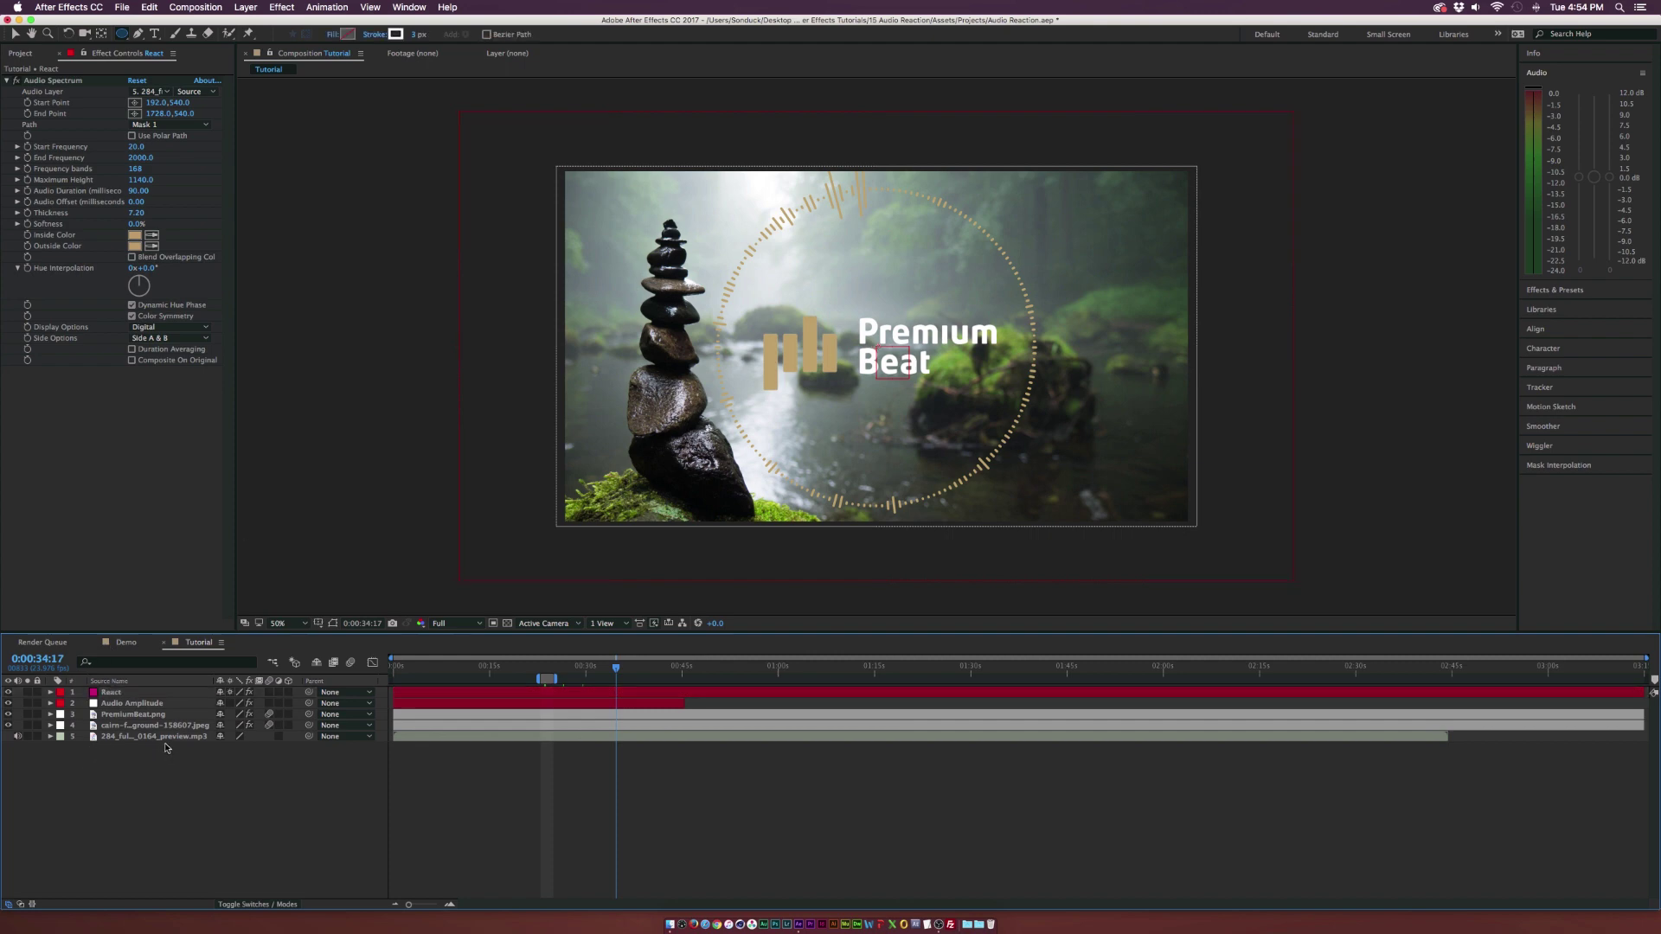
left_click(154, 725)
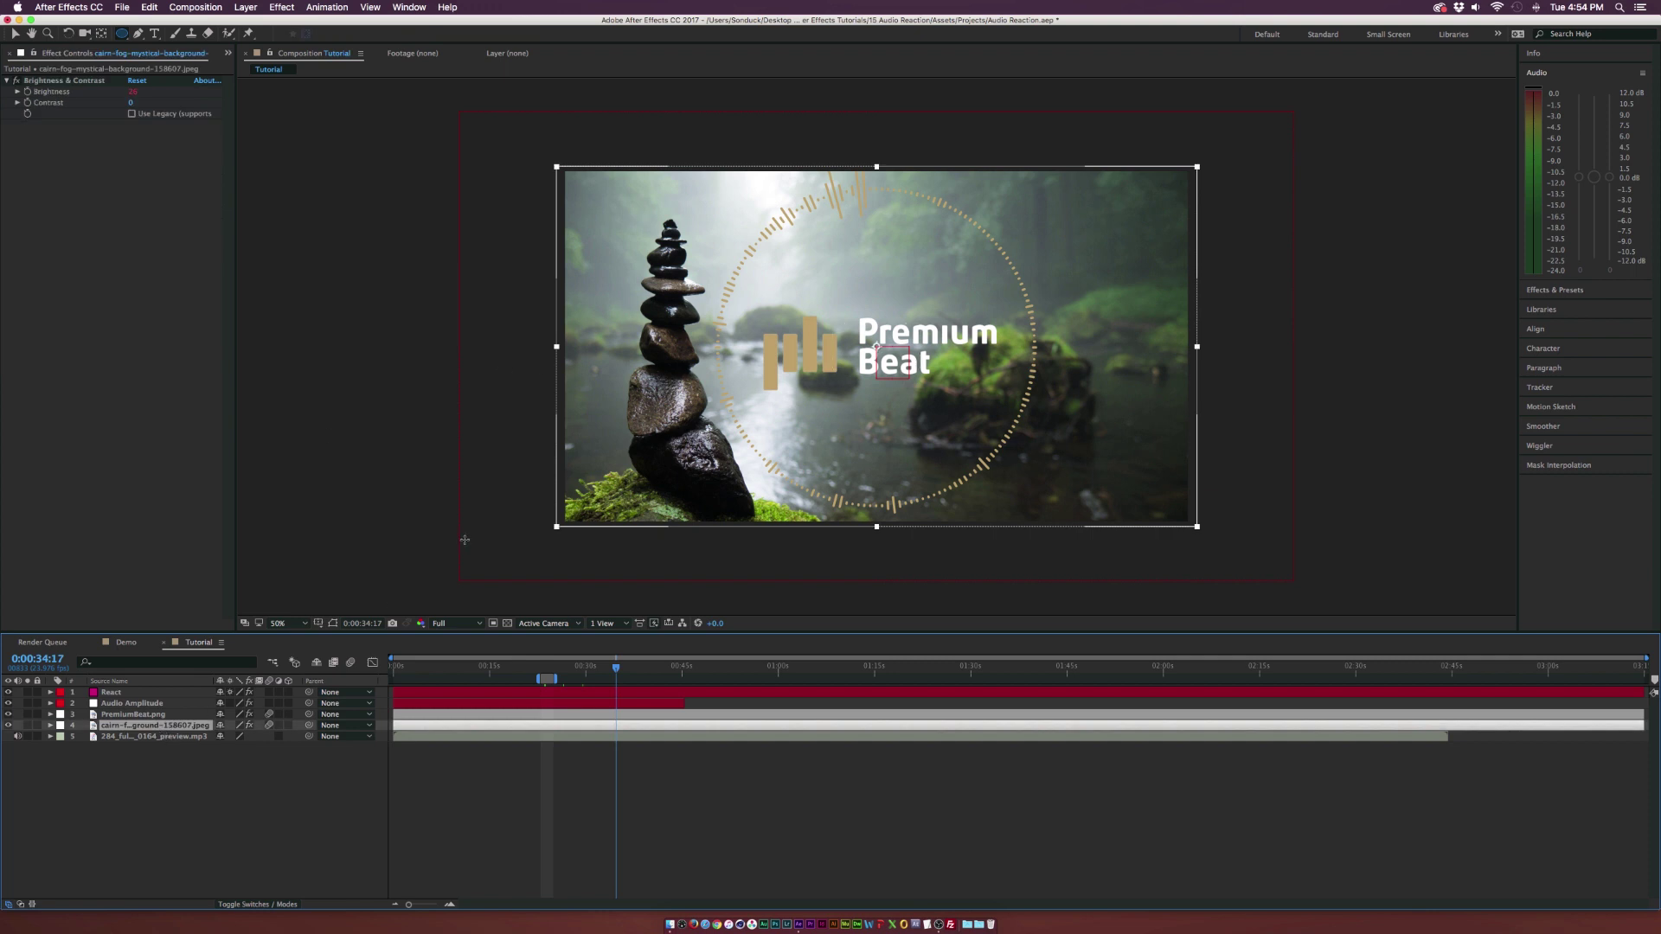
key("p")
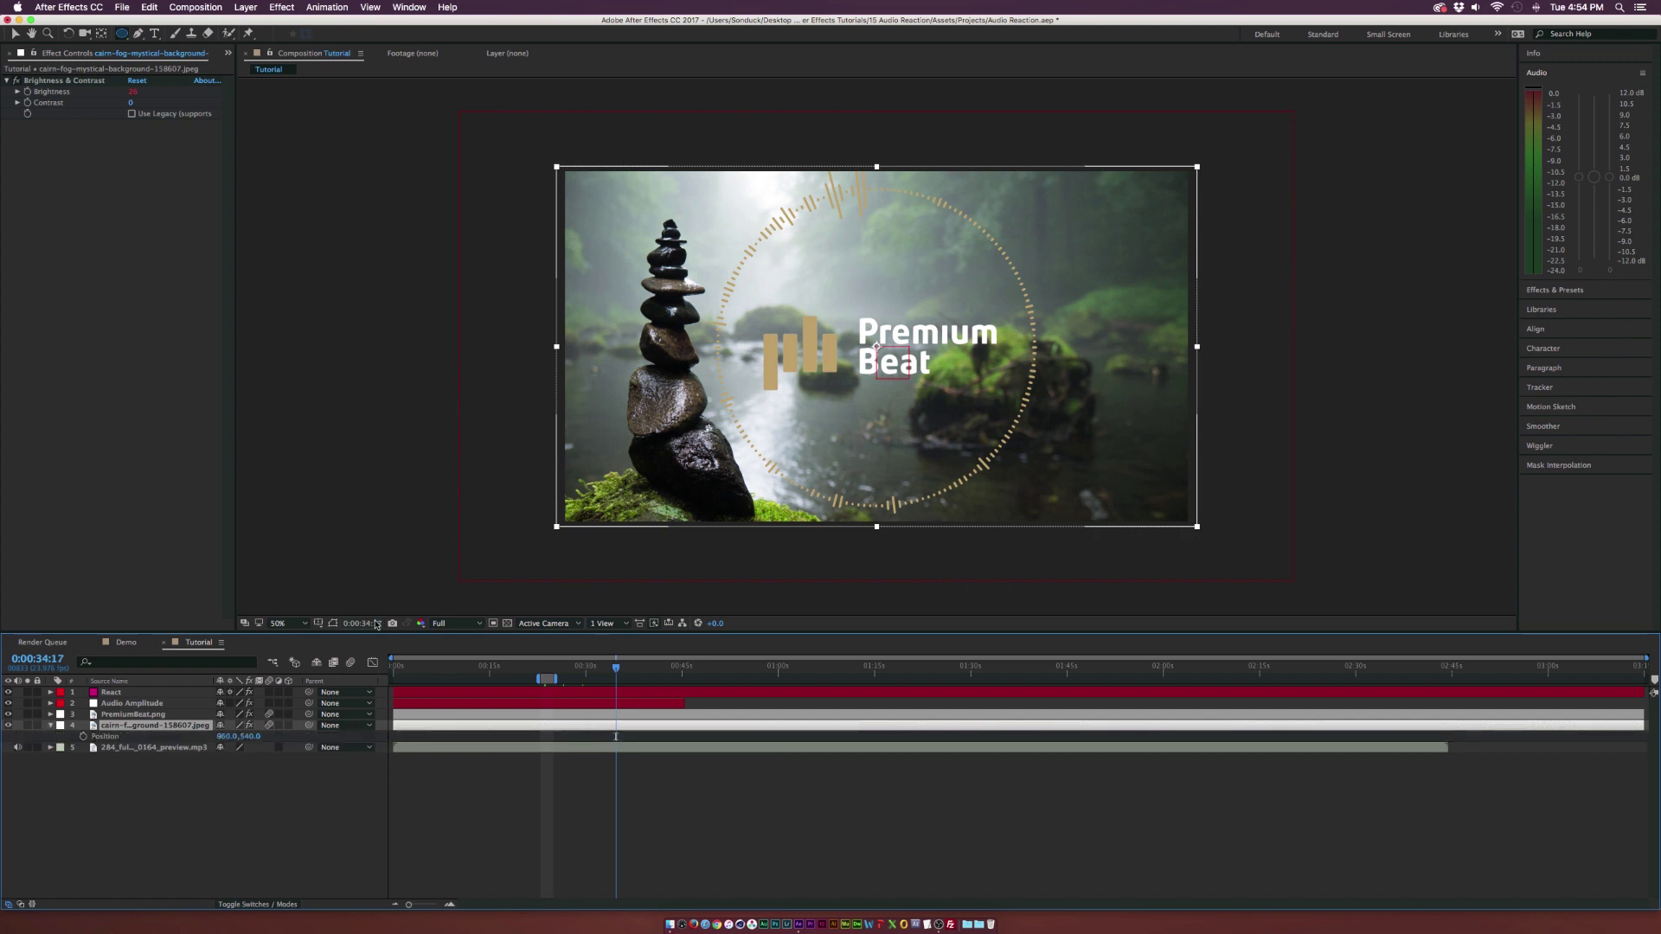
left_click(83, 736, "alt")
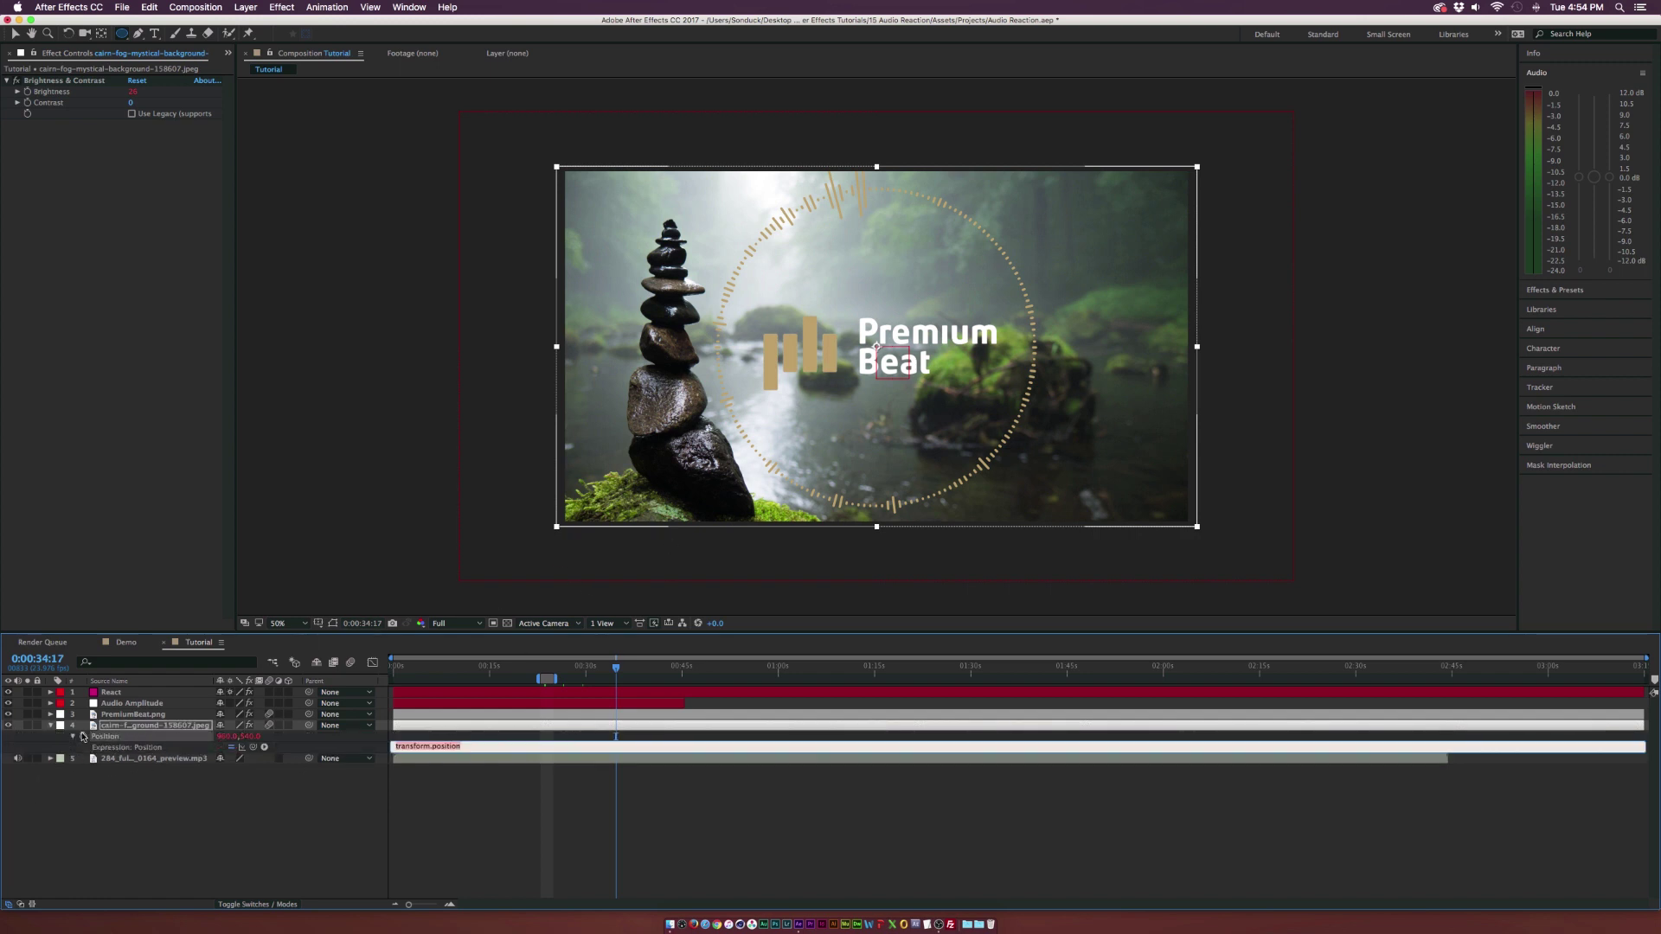
- Pickwhip the Position expression to Audio Amplitude's Both Channels Slider and check it at 26:05
left_click(121, 703)
key("e")
left_click_drag(244, 769, 151, 729)
left_click(577, 691)
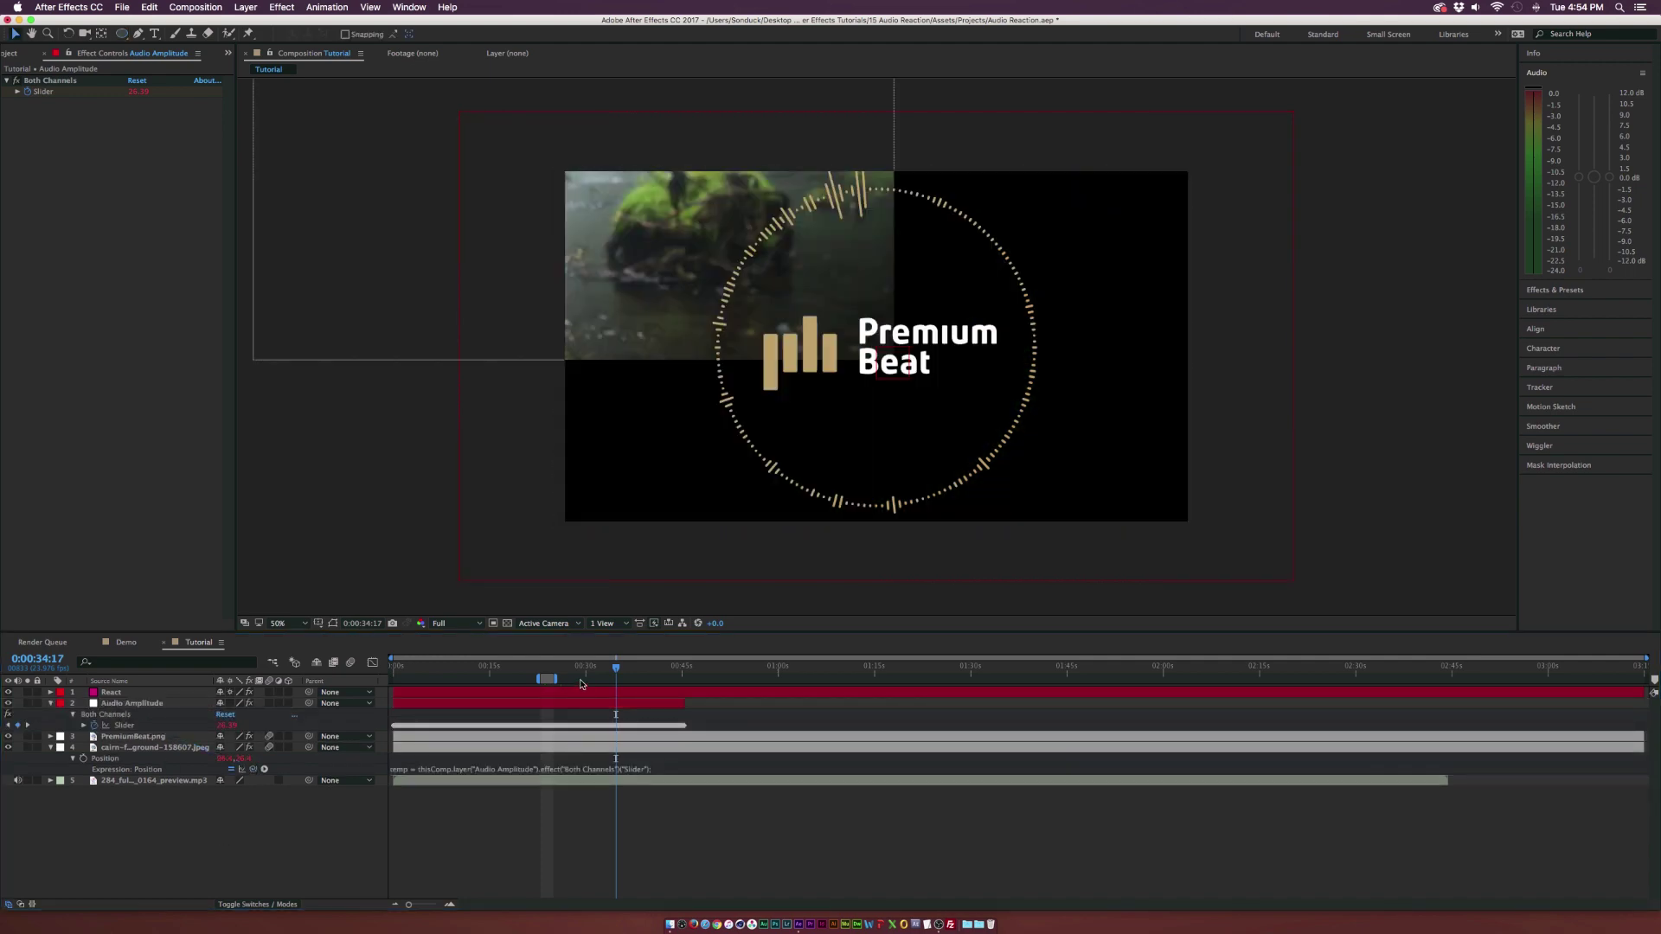
left_click(561, 668)
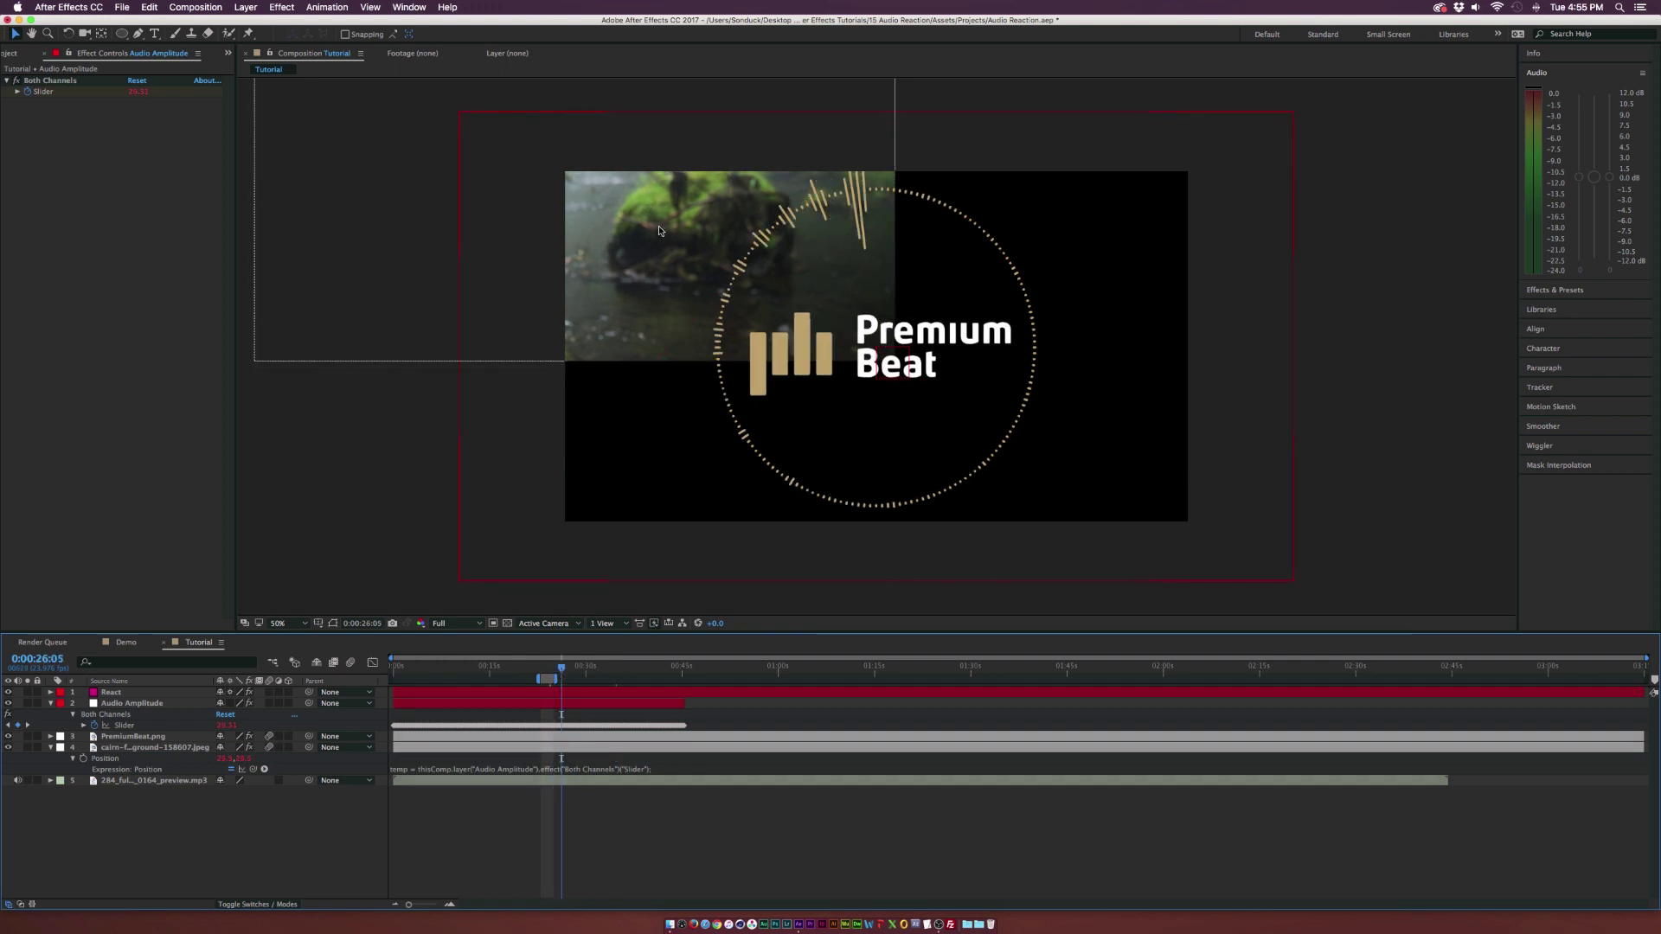
left_click(609, 290)
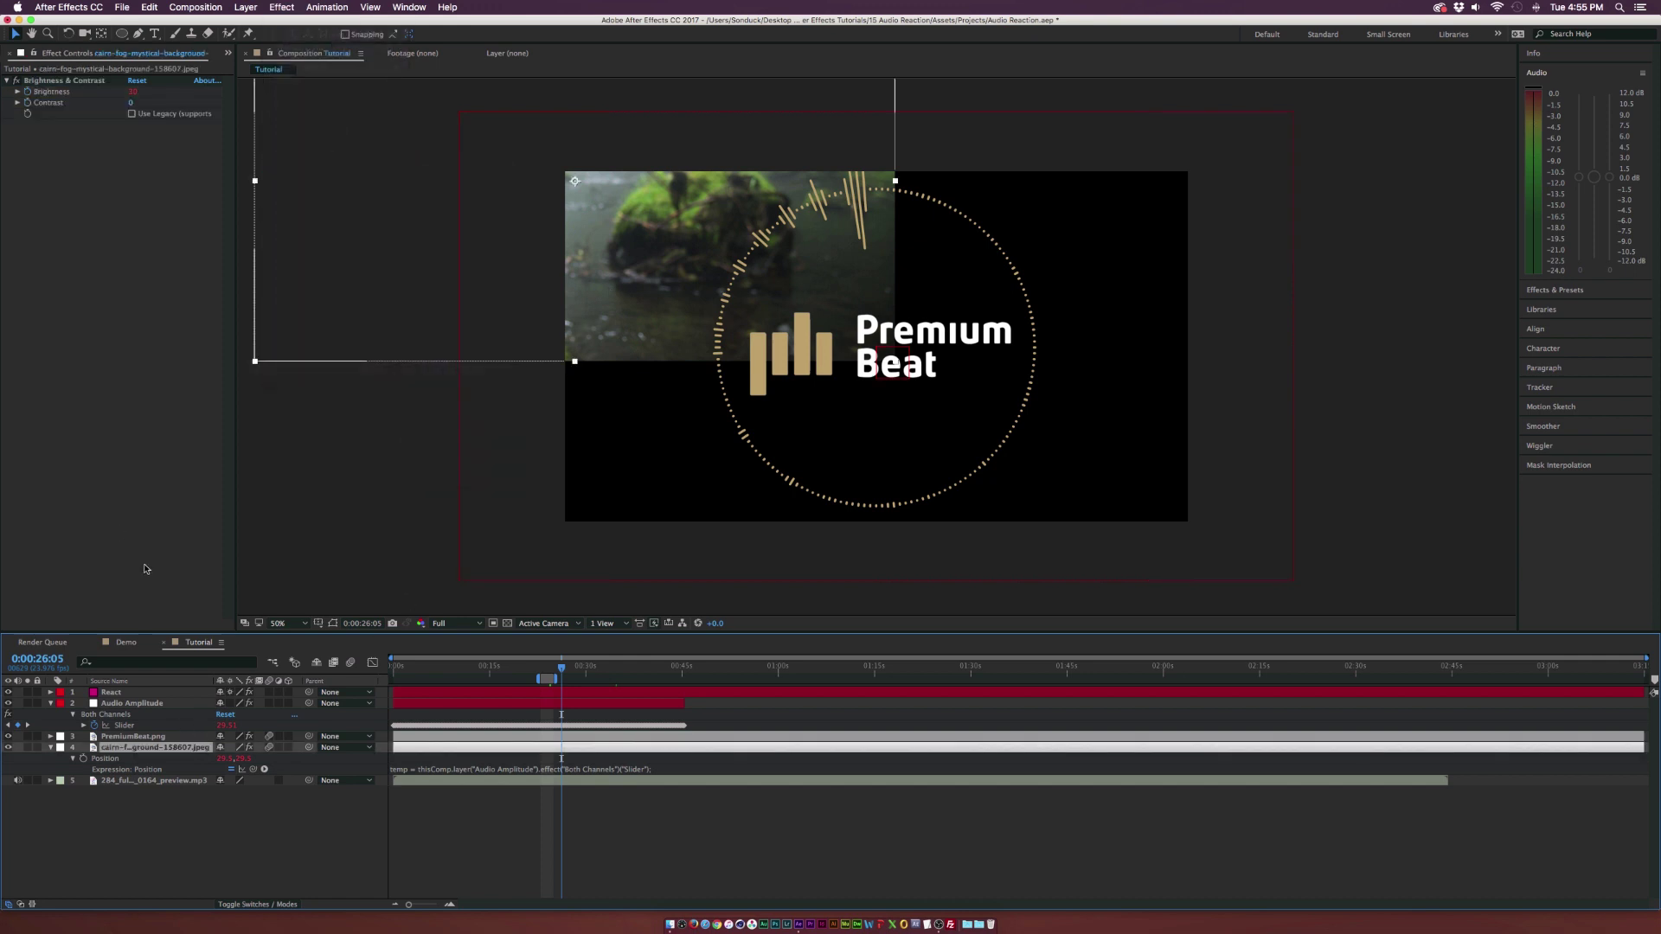
- Apply the Distort > Transform effect to the forest photo
left_click(281, 7)
mouse_move(312, 143)
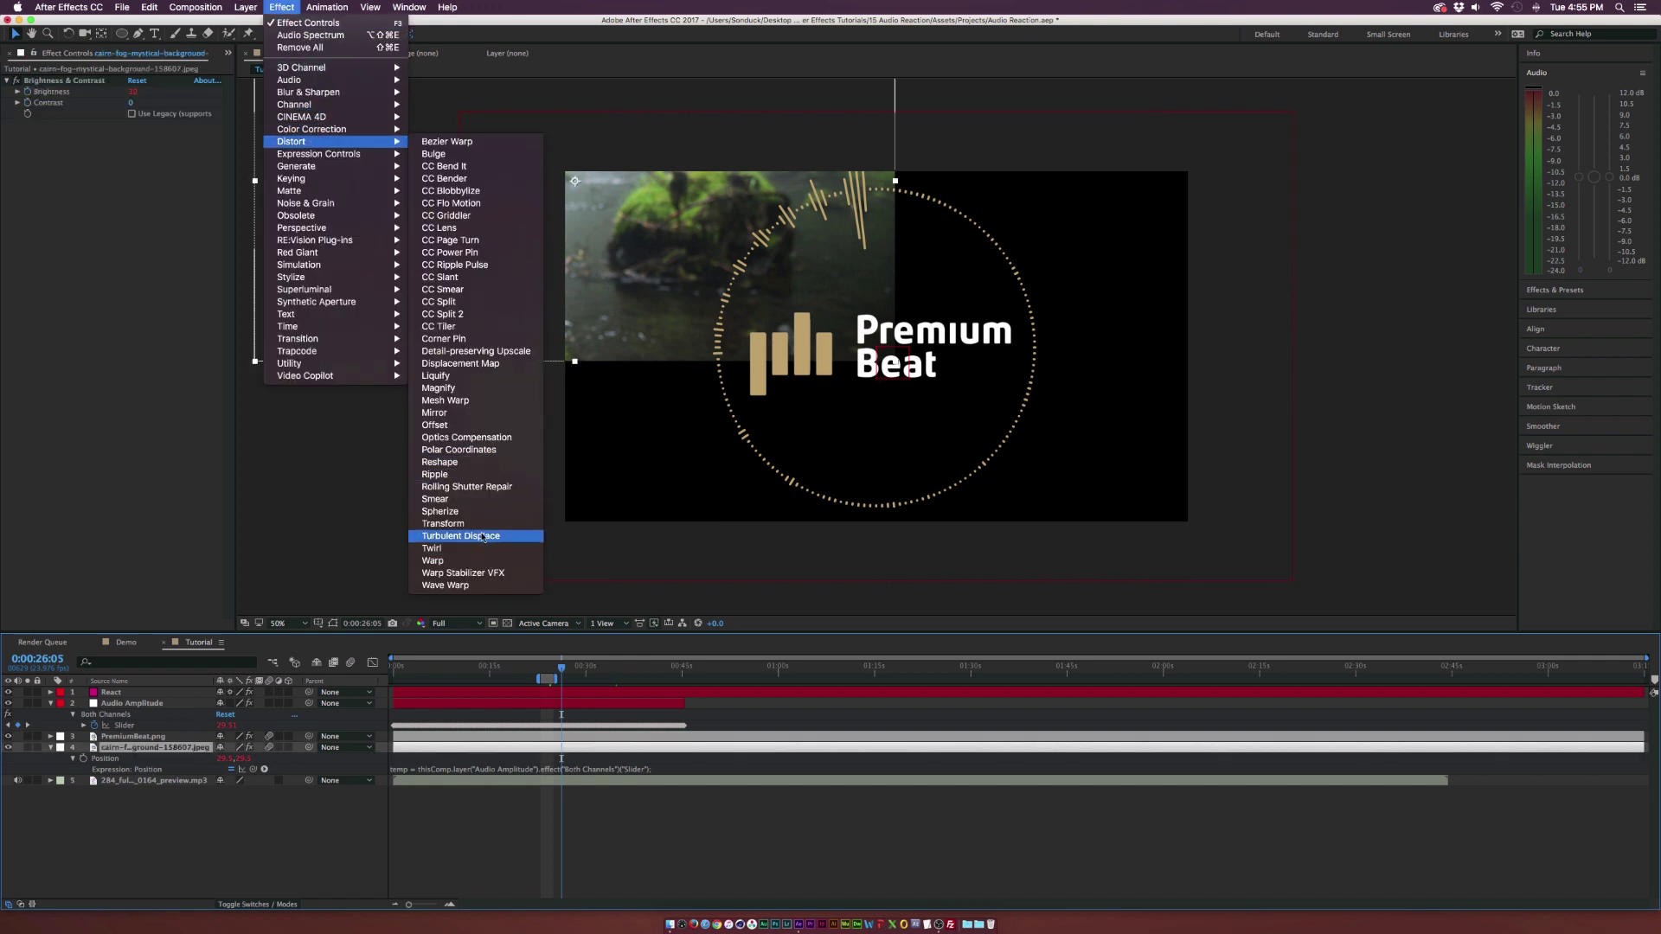
left_click(480, 524)
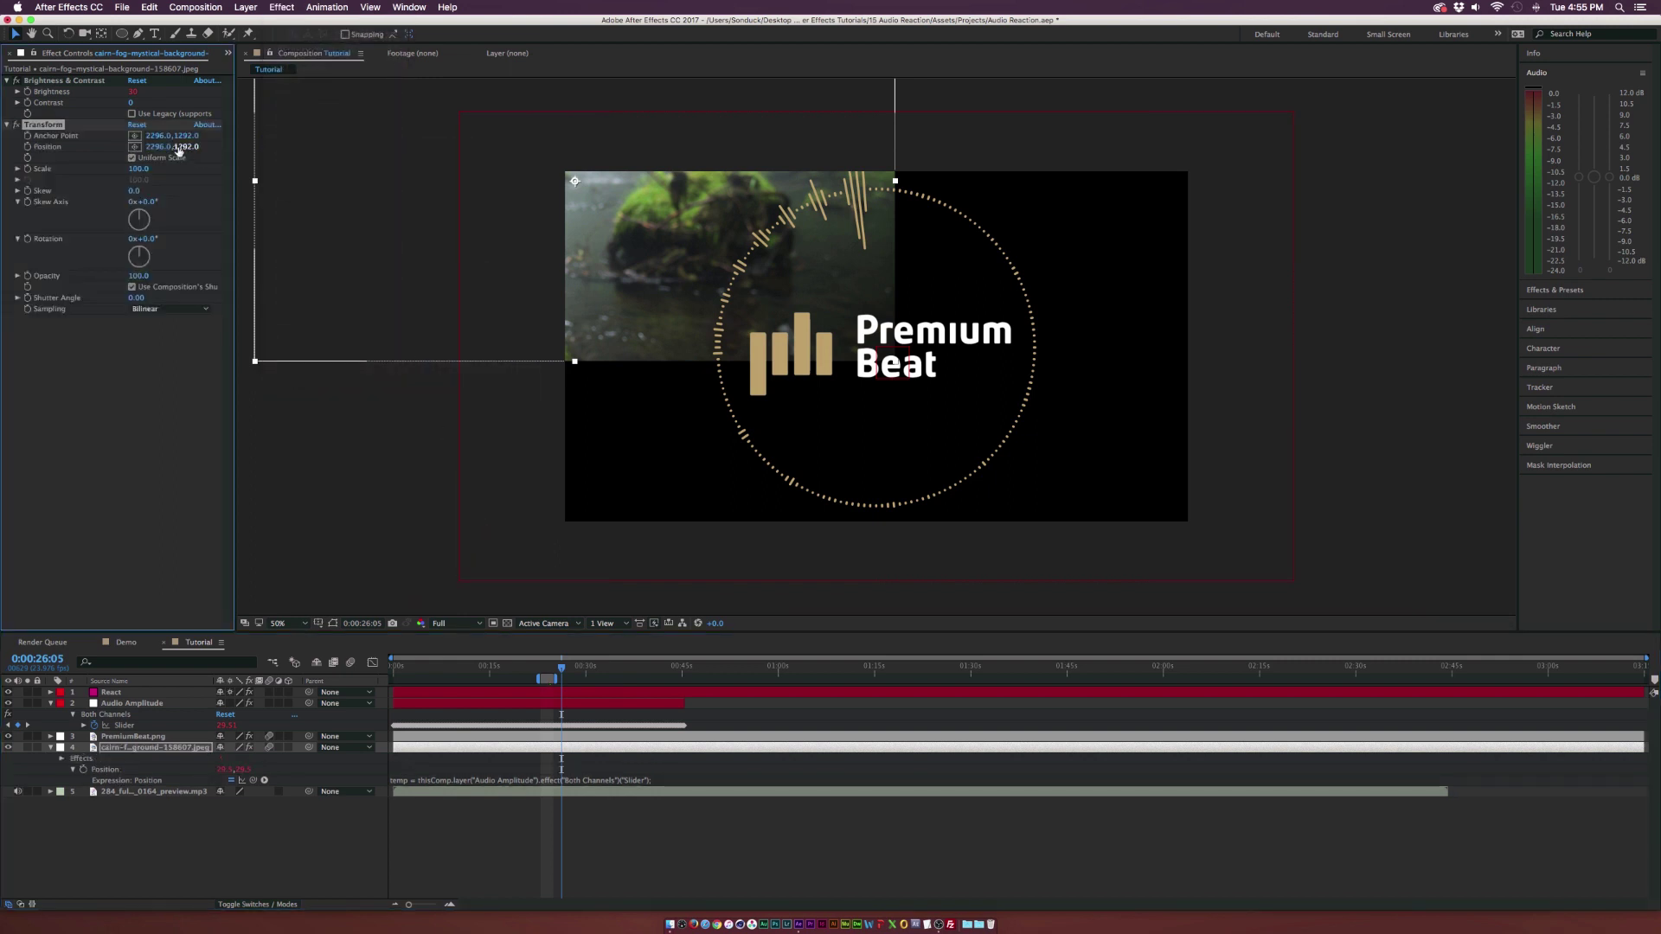
- Offset the Transform Position in the viewer so the photo fills the frame, with safe guides shown
left_click(136, 148)
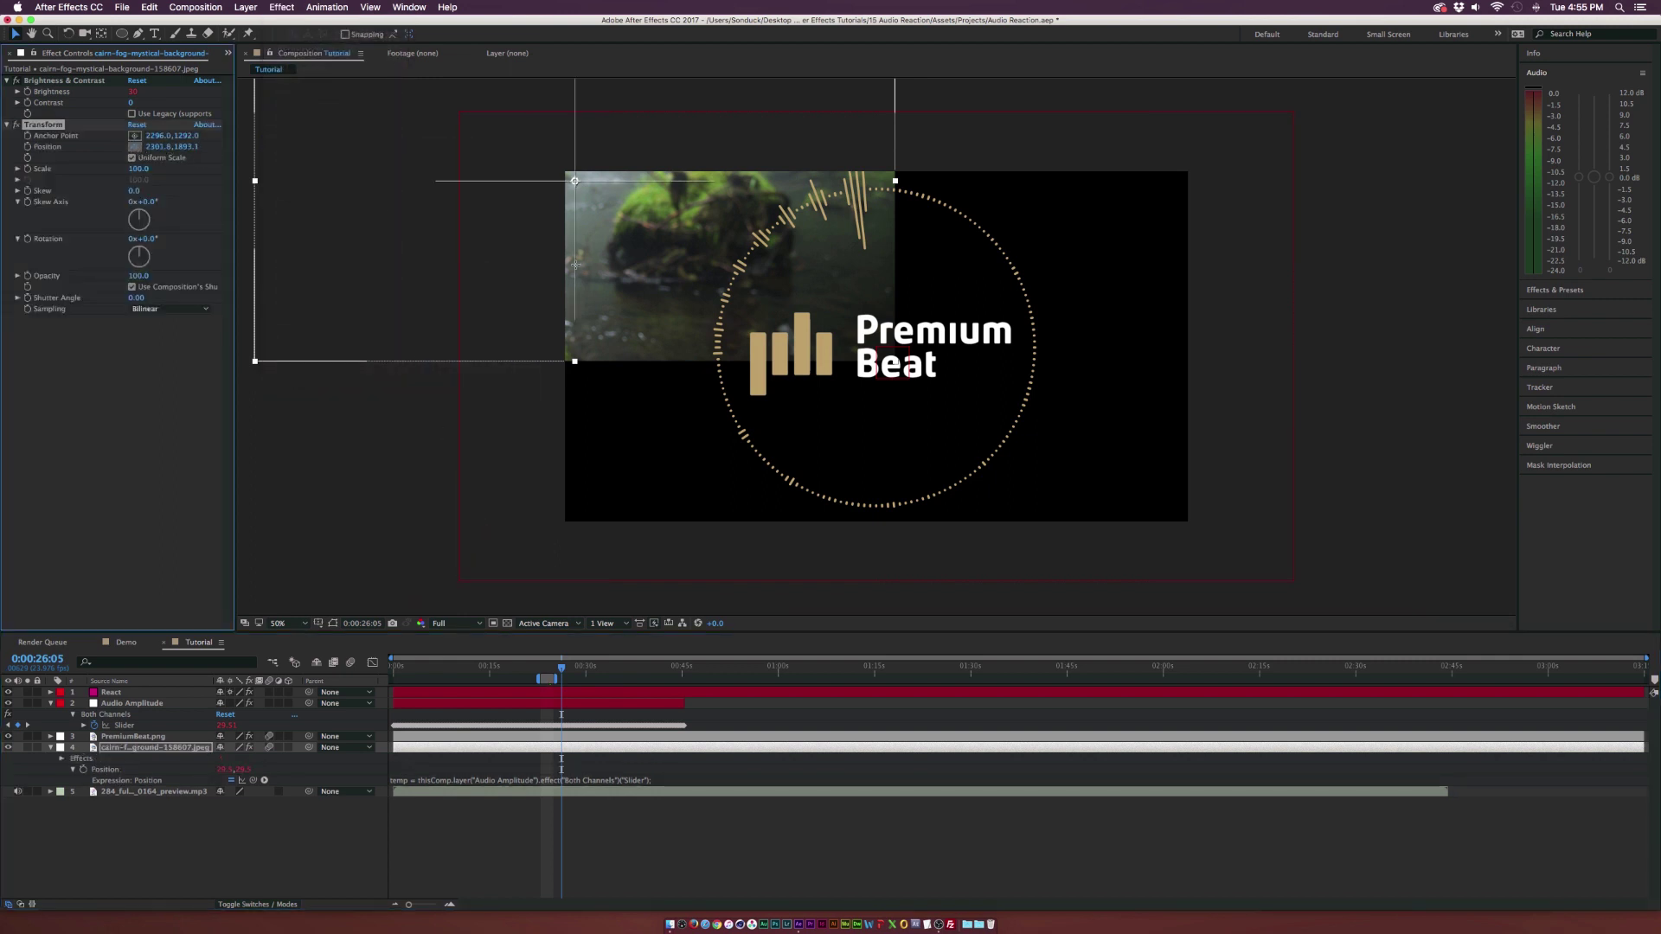
left_click_drag(575, 264, 891, 354)
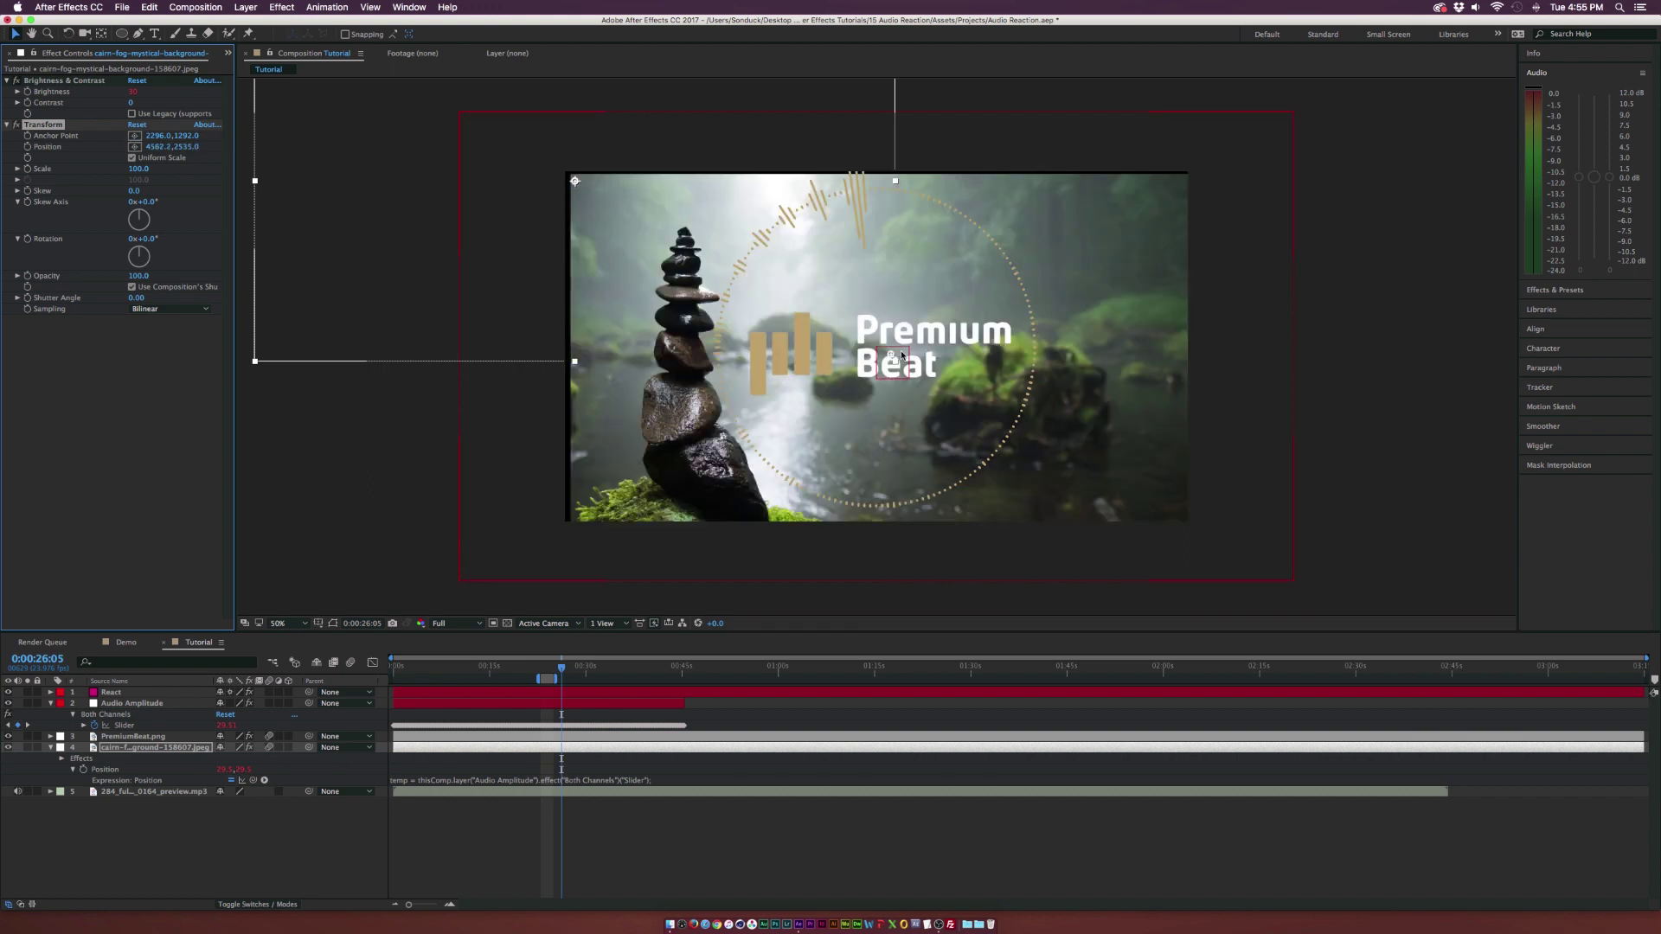
key("apostrophe")
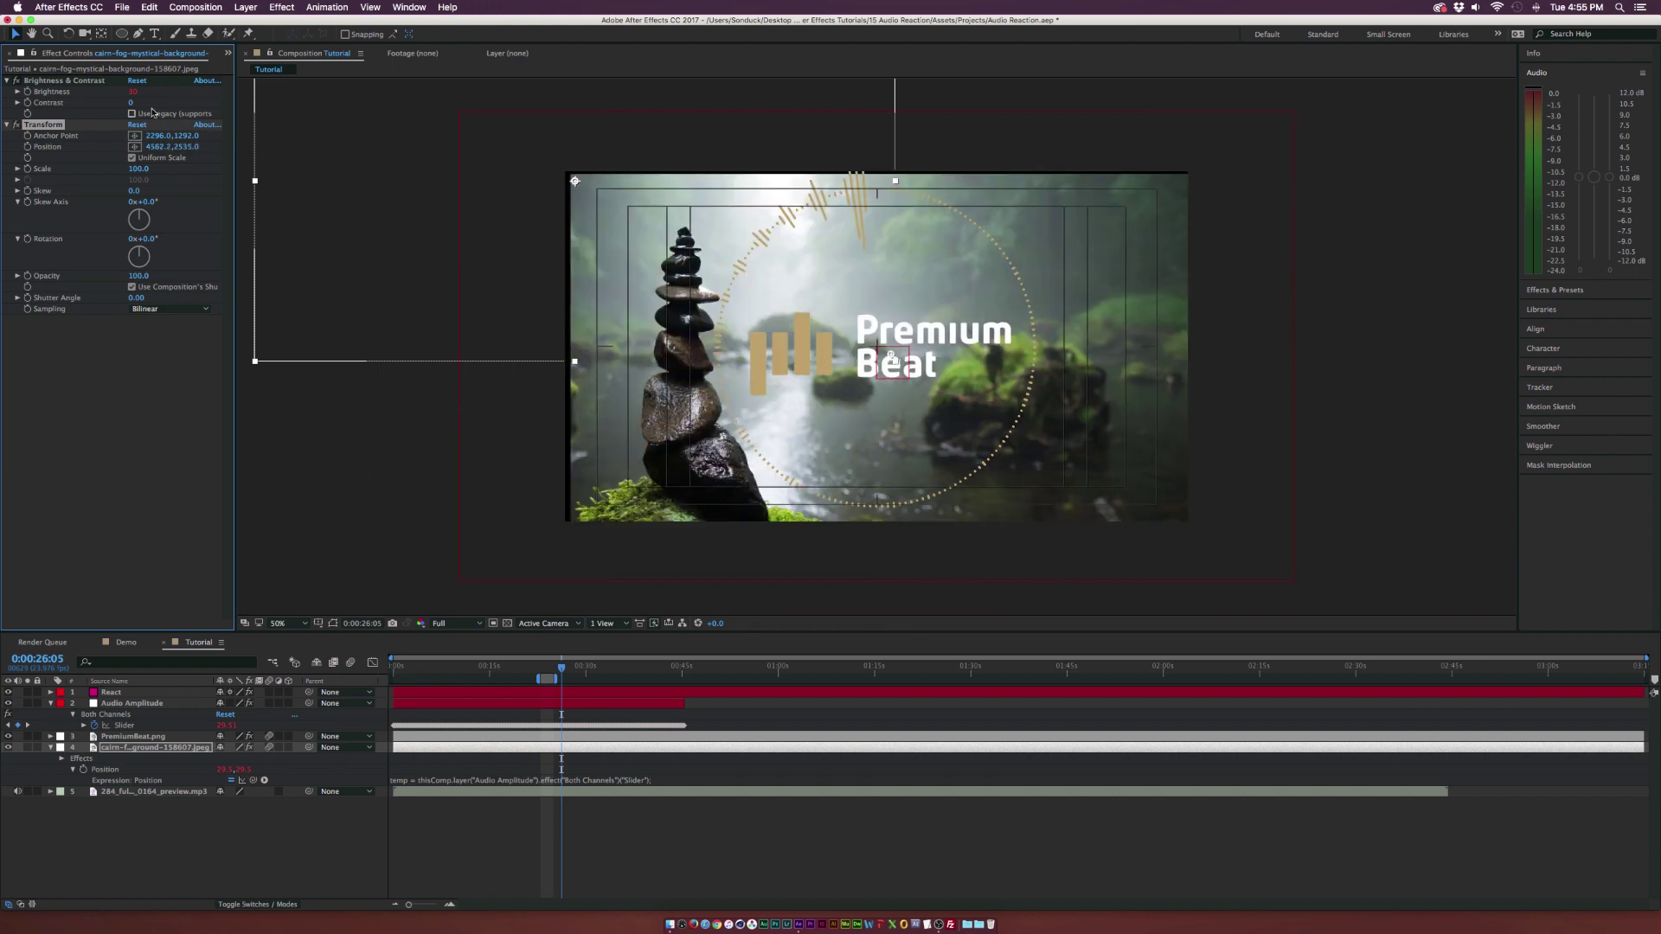
left_click(134, 146)
mouse_move(891, 353)
left_mouse_down()
mouse_move(876, 353)
mouse_move(892, 355)
left_mouse_up()
mouse_move(561, 666)
left_mouse_down()
mouse_move(597, 671)
mouse_move(531, 666)
left_mouse_up()
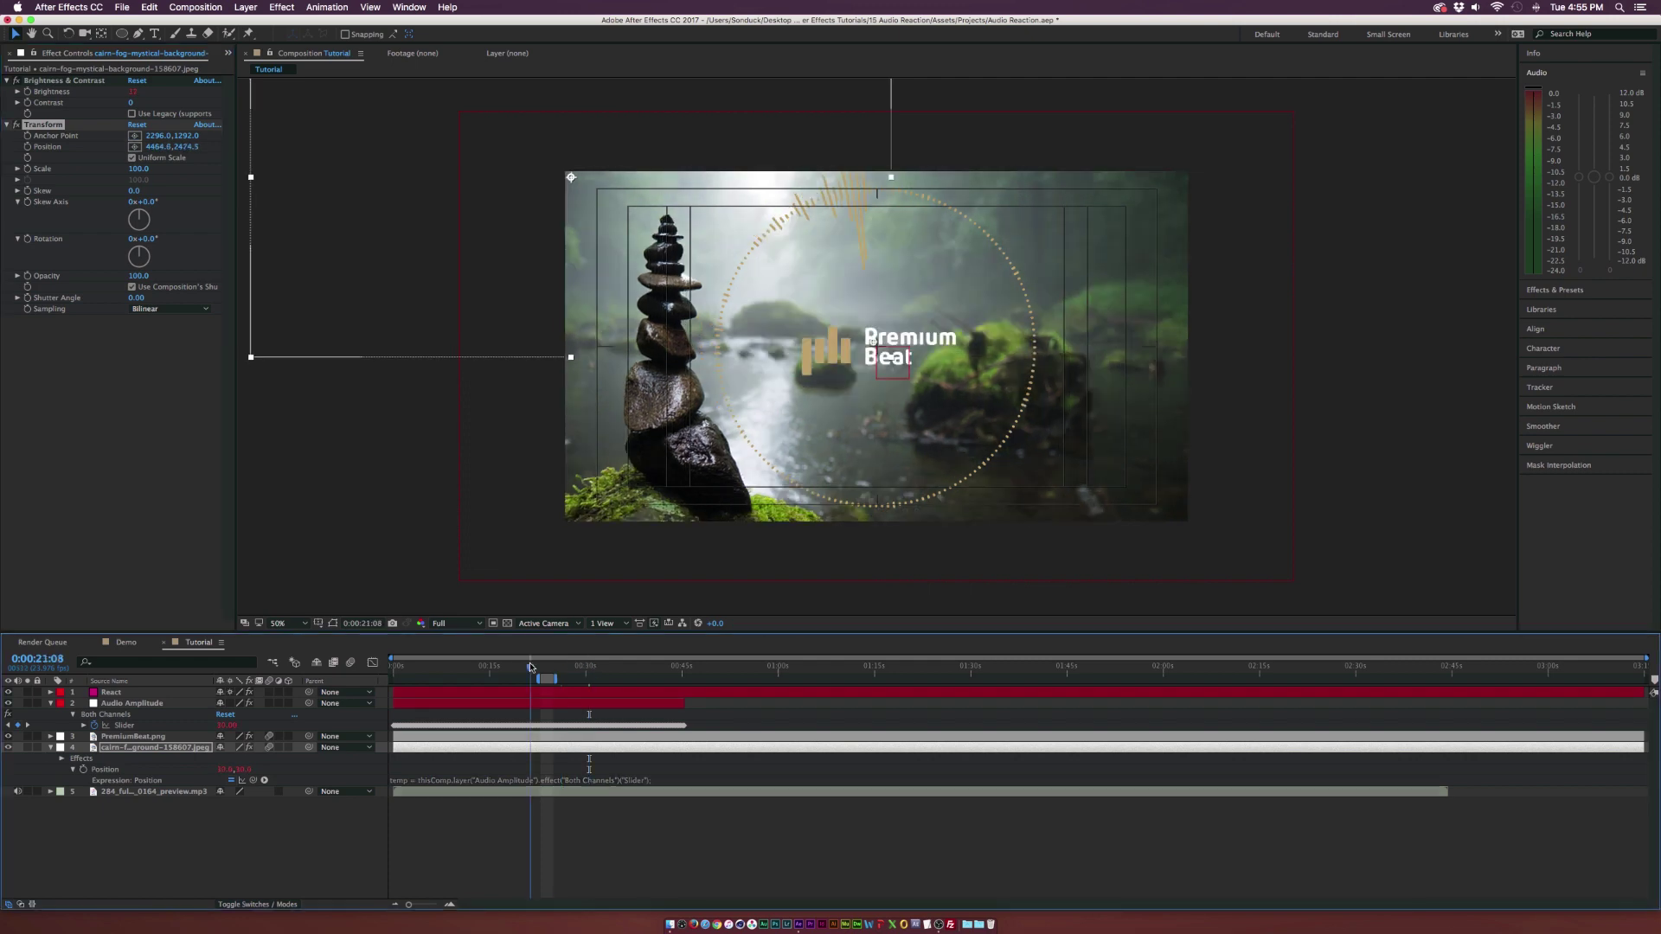
- Move the playhead back to 13:06 and collapse the photo and Audio Amplitude layers
left_click(478, 667)
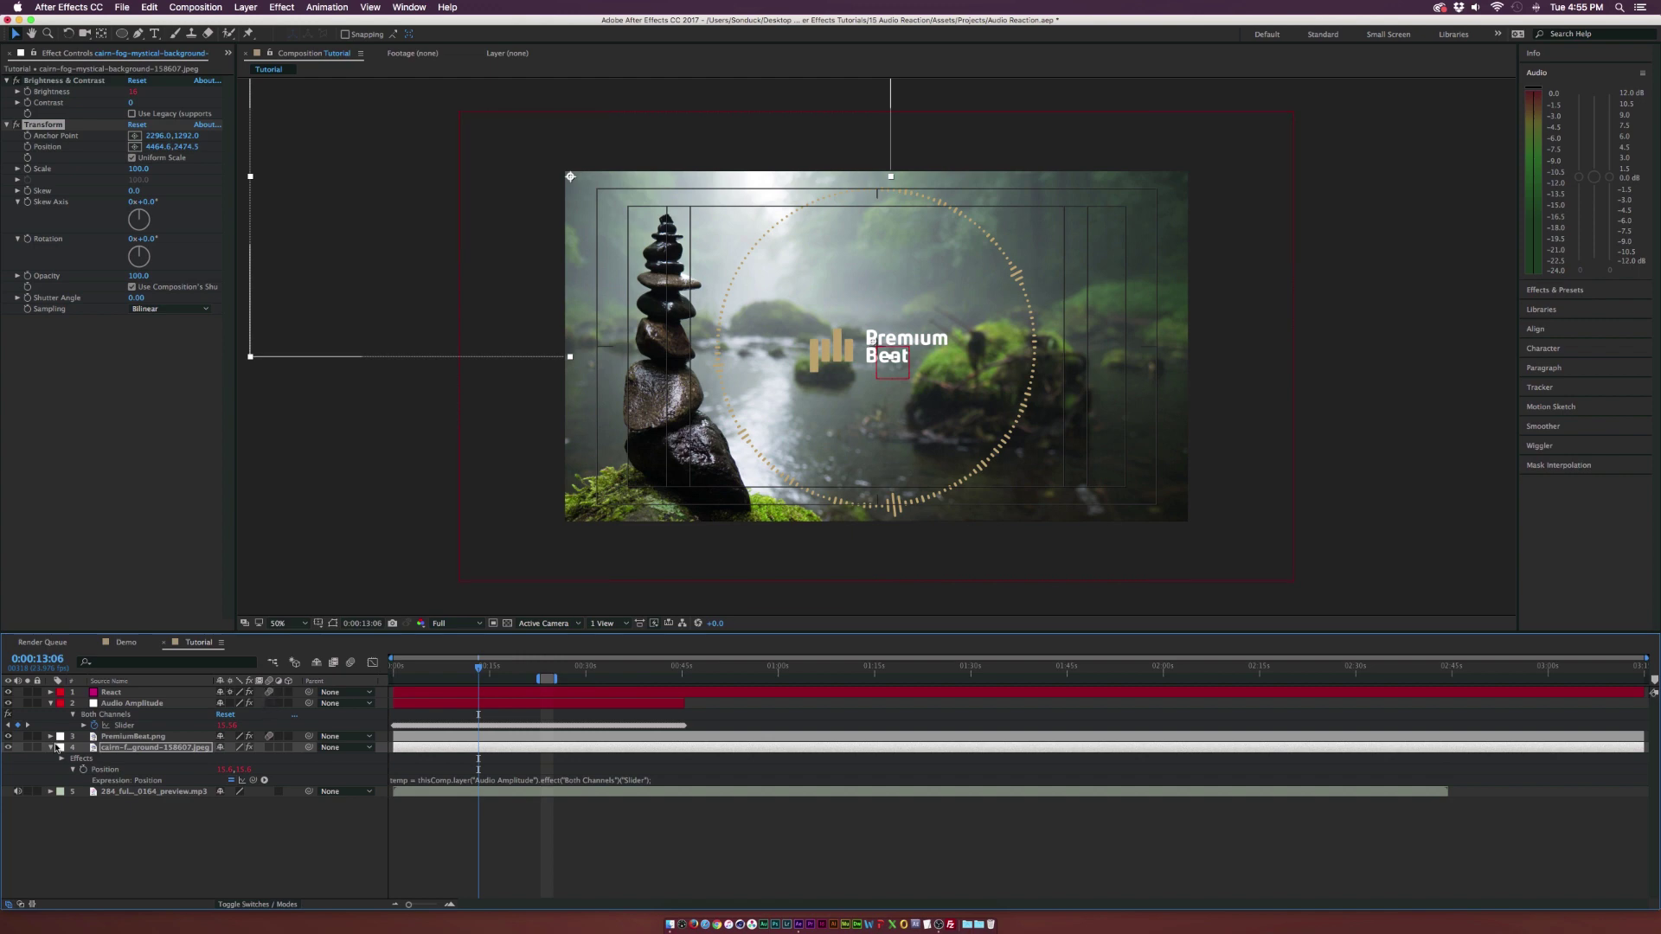
left_click(49, 747)
left_click(50, 703)
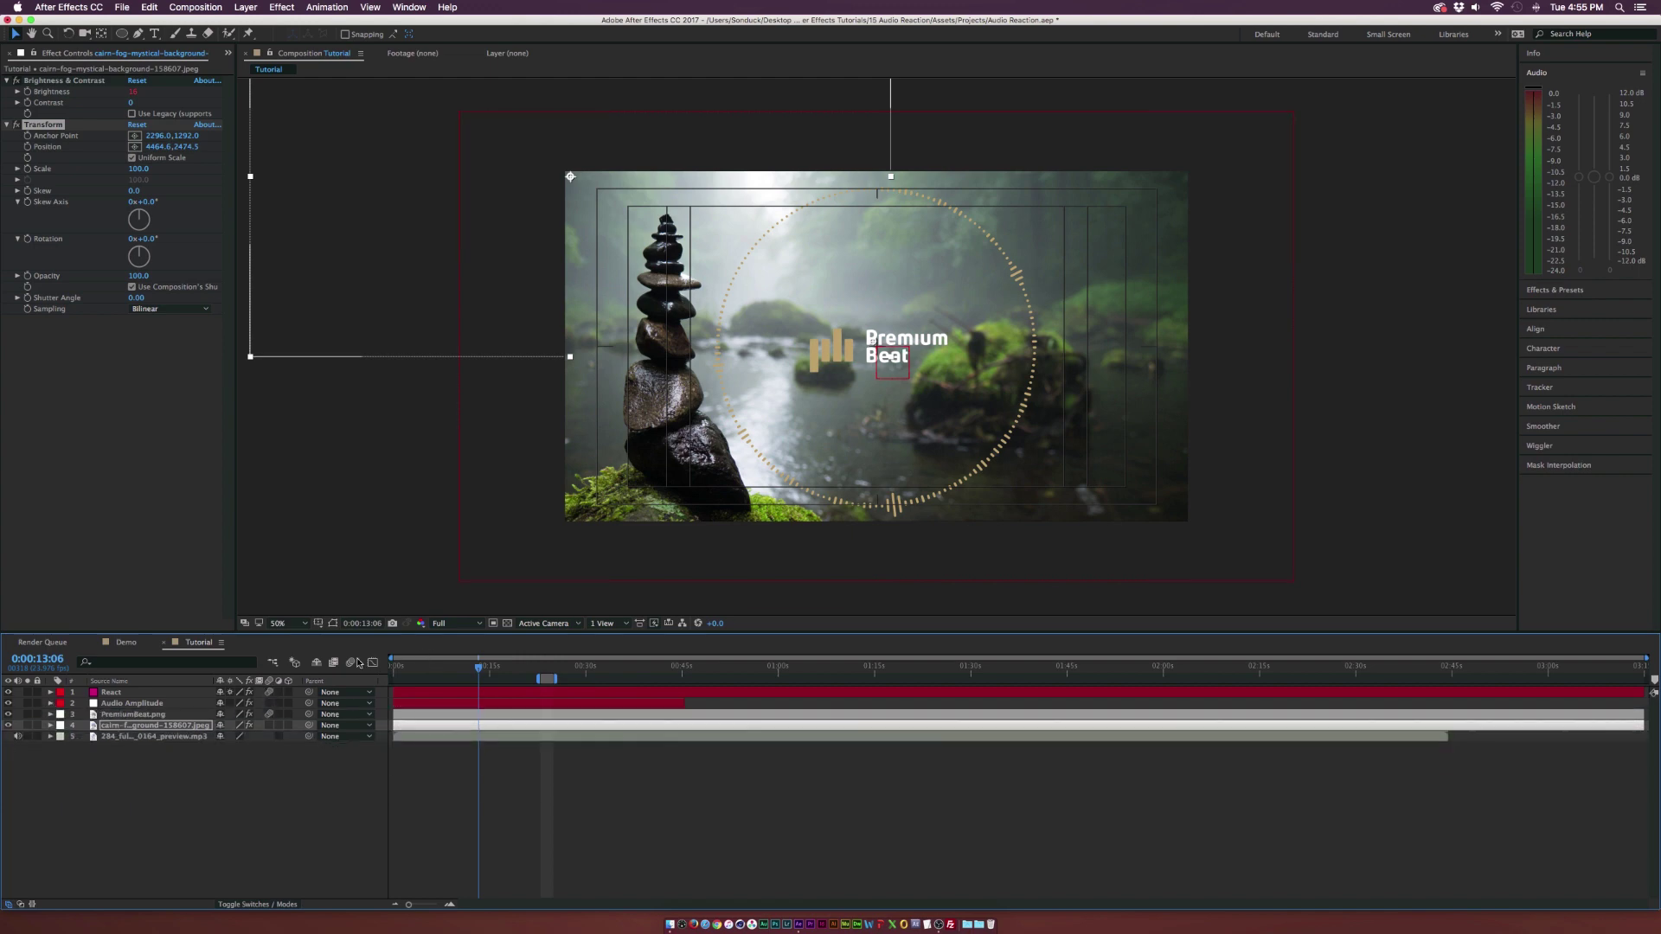
- Quick Look the rendered Demo3.mov from the Renders folder in Finder
left_click(669, 924)
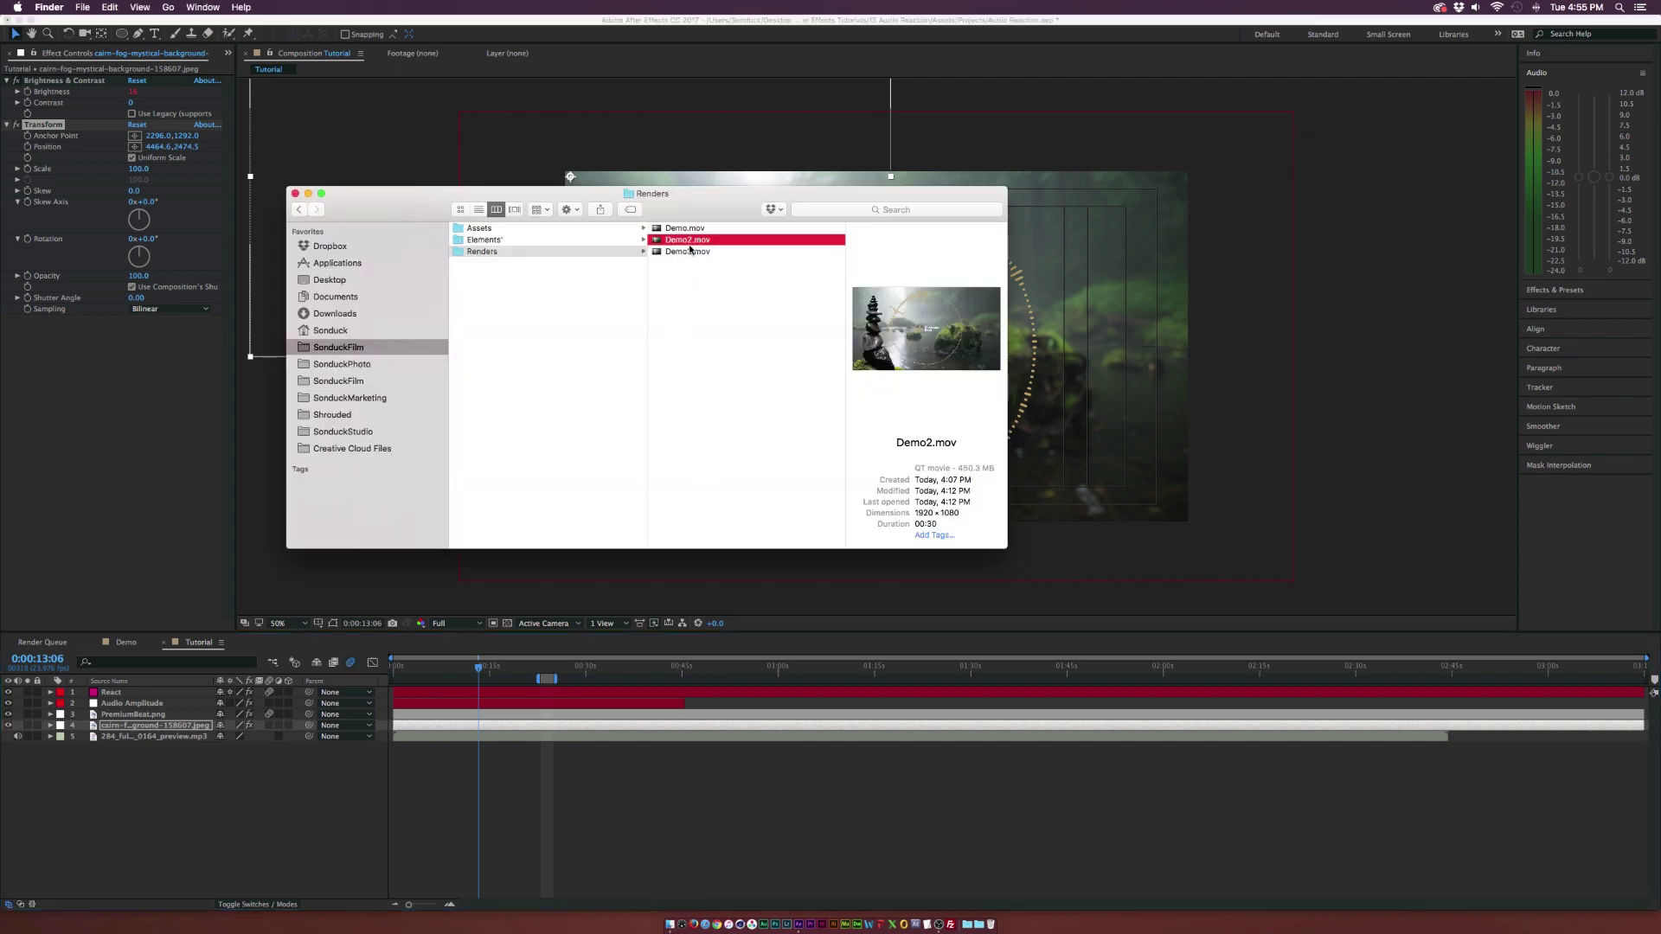
left_click(689, 251)
key("space")
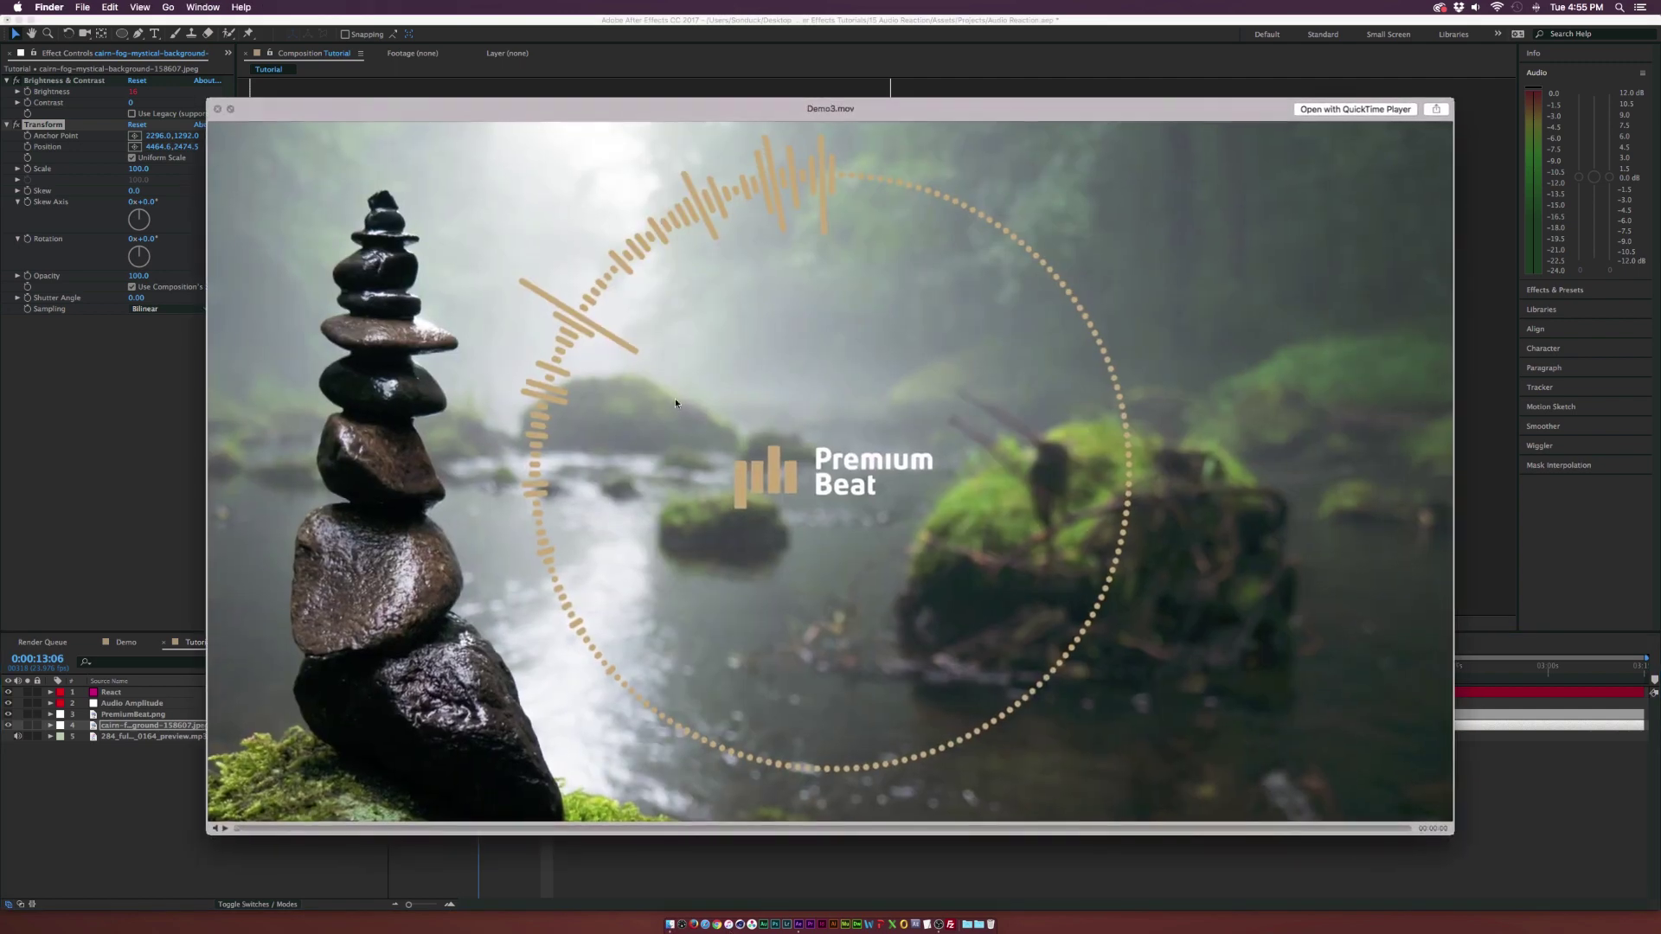